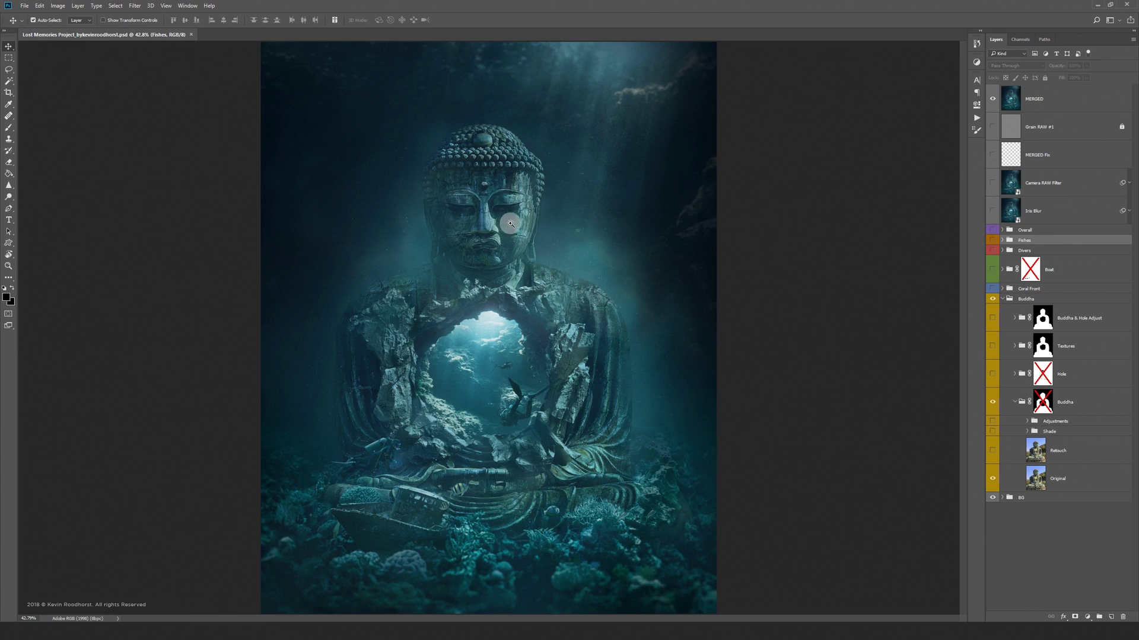
- Inspect the Buddha, coral and divers up close, then hide the MERGED composite layer
left_click_drag(510, 223, 538, 249)
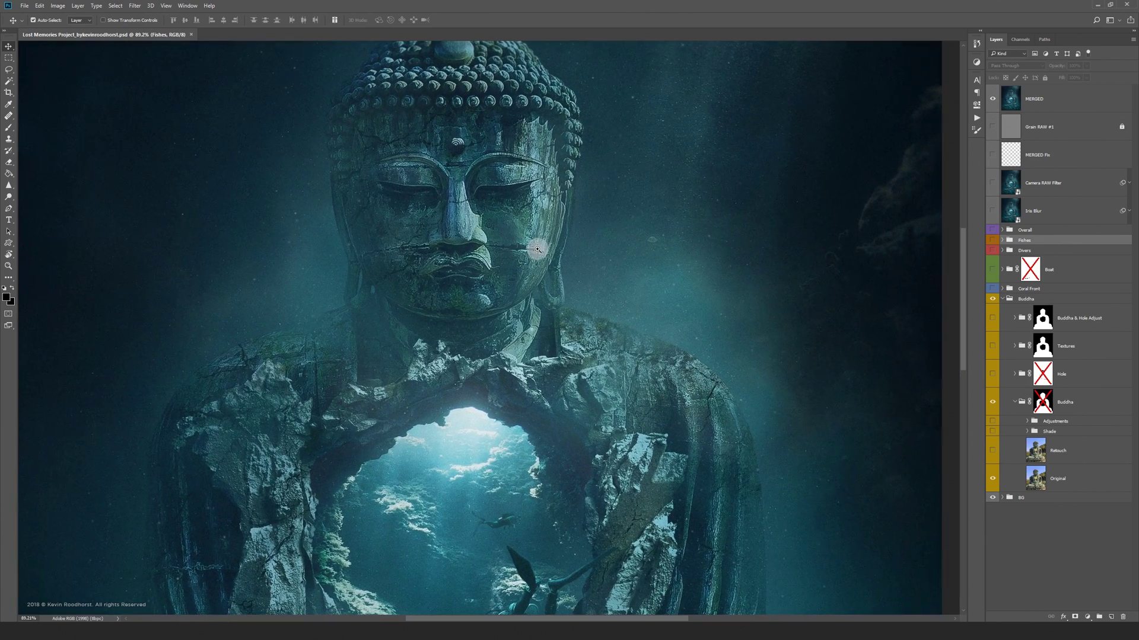
left_click_drag(597, 457, 600, 216)
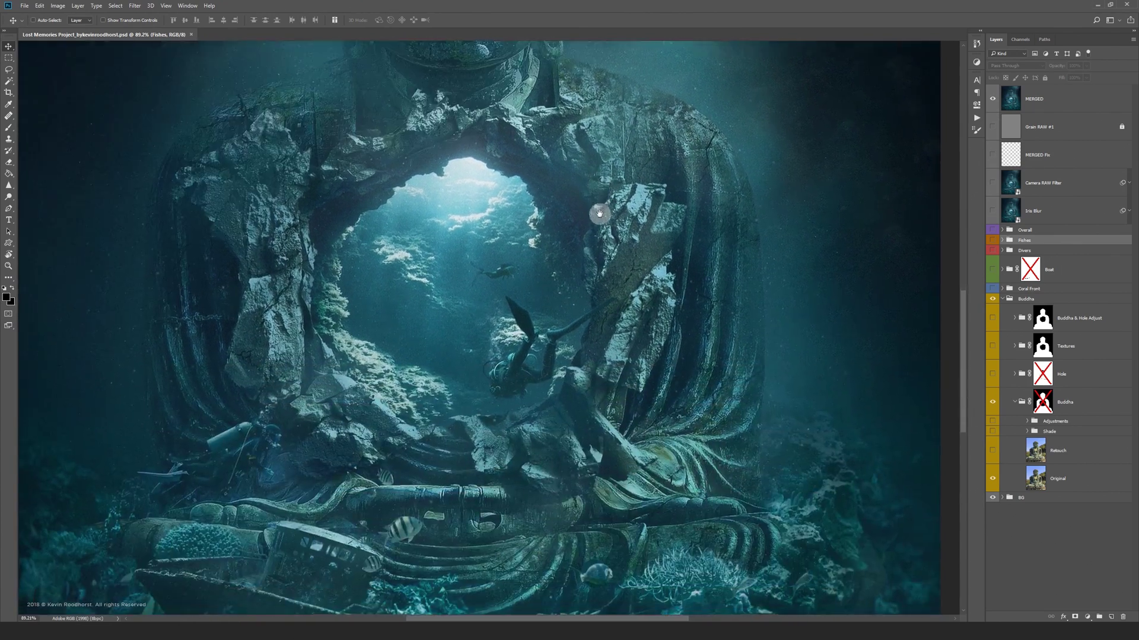
left_click_drag(688, 450, 689, 265)
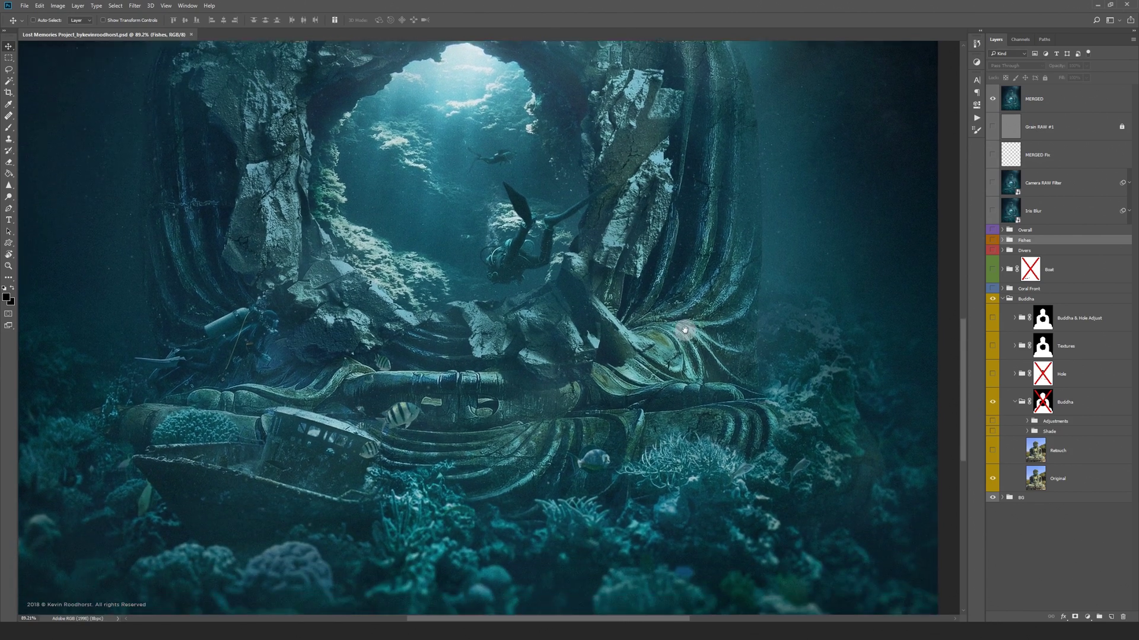
scroll(688, 265, "down", 1)
scroll(684, 302, "down", 1)
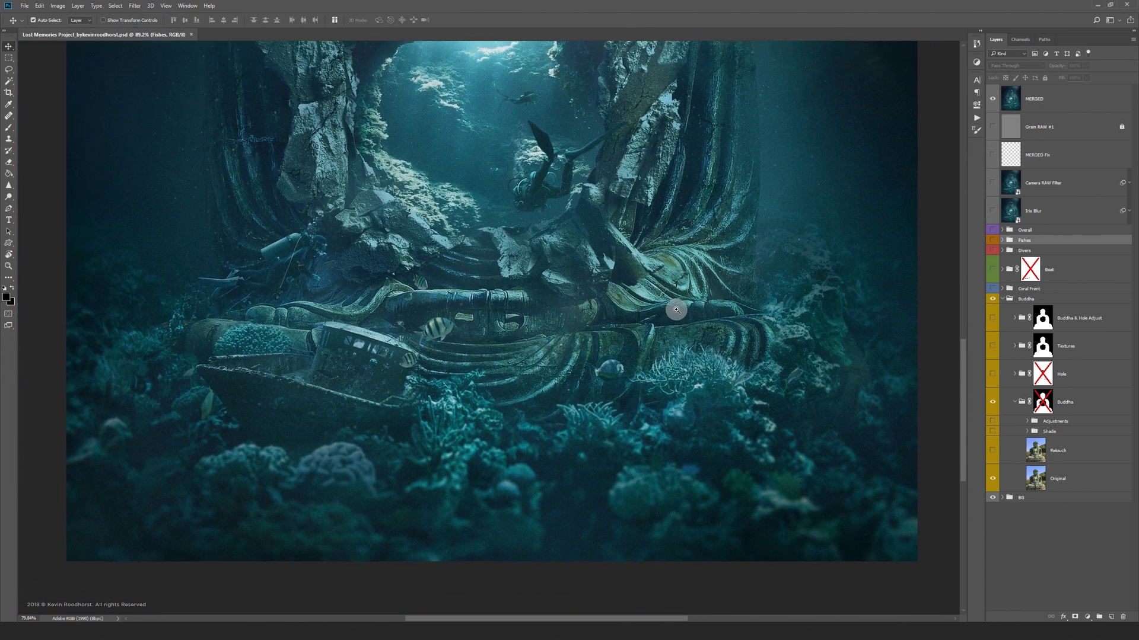
scroll(681, 217, "up", 2)
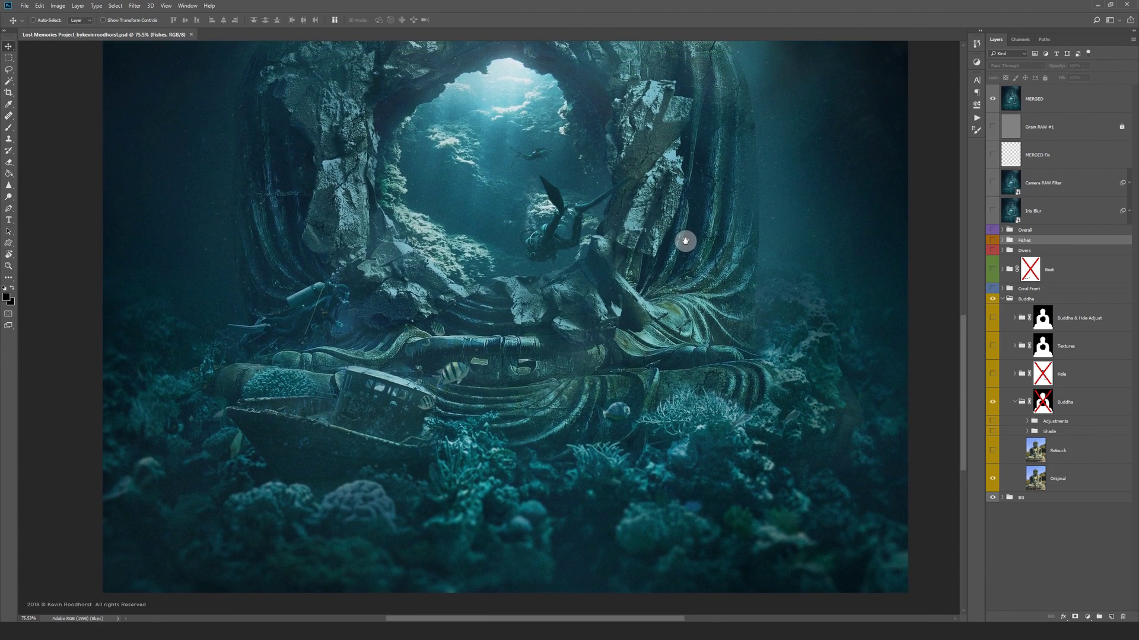
left_click_drag(685, 241, 702, 374)
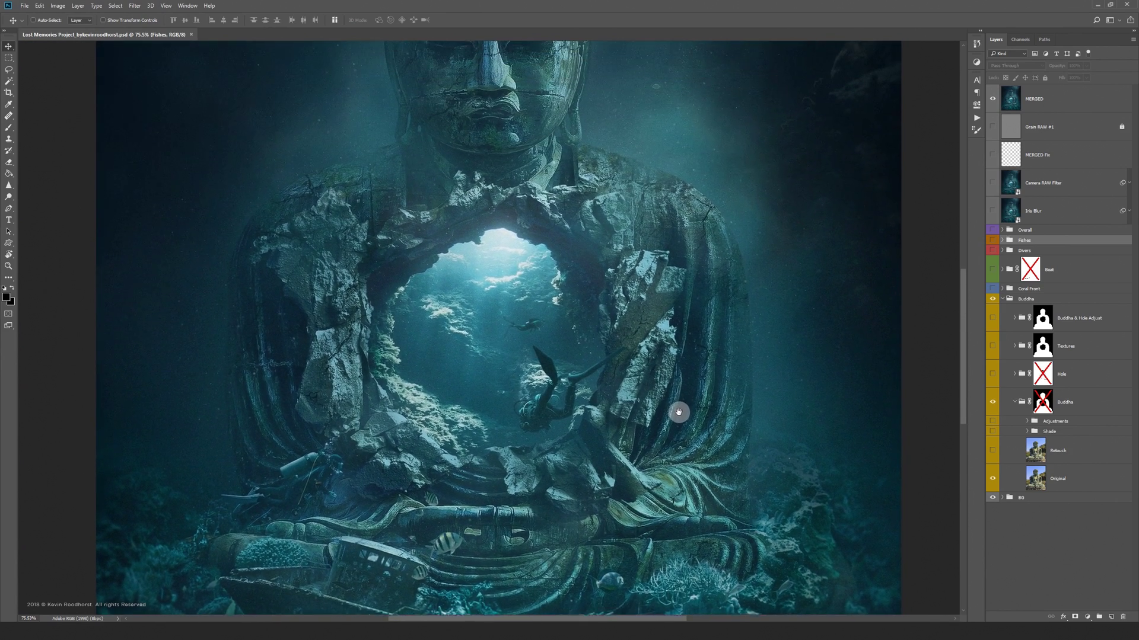
left_click_drag(764, 184, 753, 315)
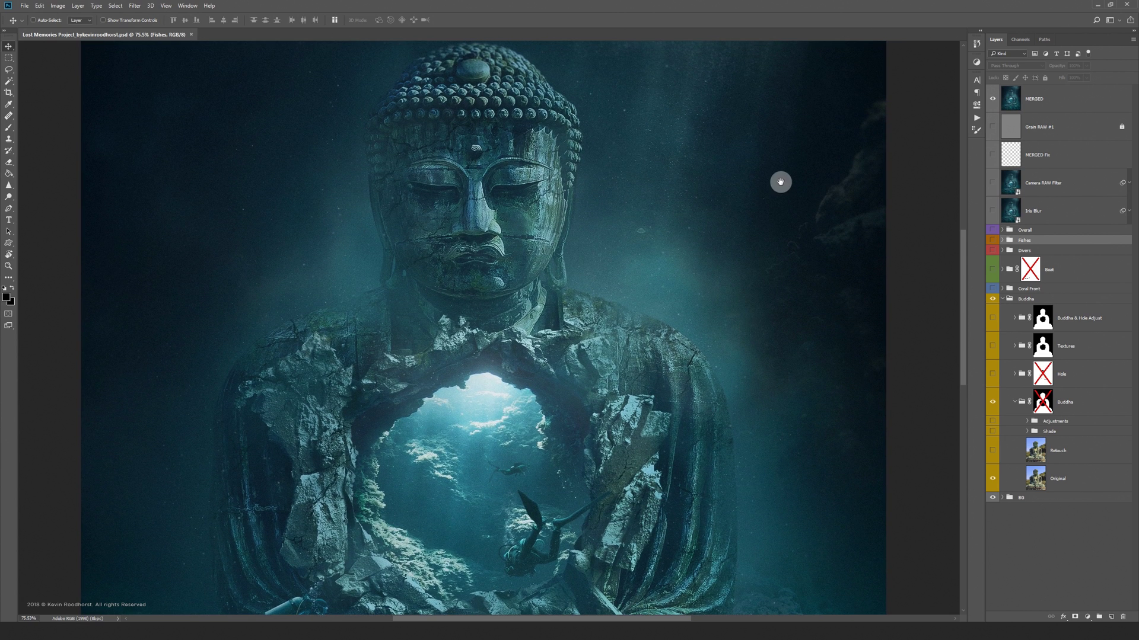
mouse_move(790, 156)
left_mouse_down()
mouse_move(778, 332)
mouse_move(772, 308)
left_mouse_up()
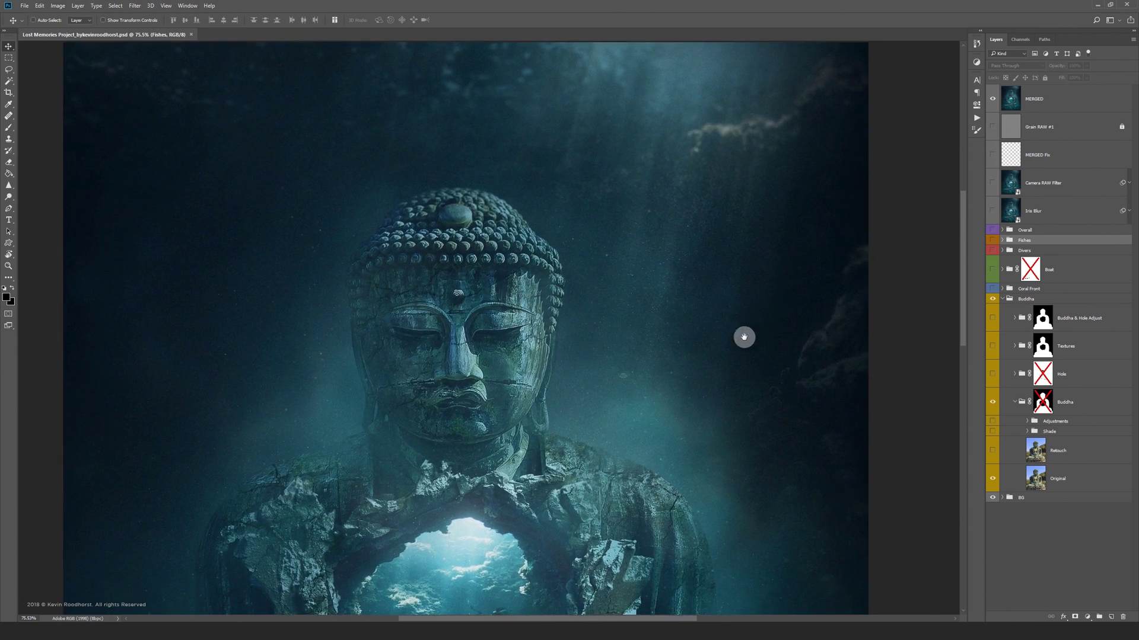
left_click_drag(727, 464, 724, 198)
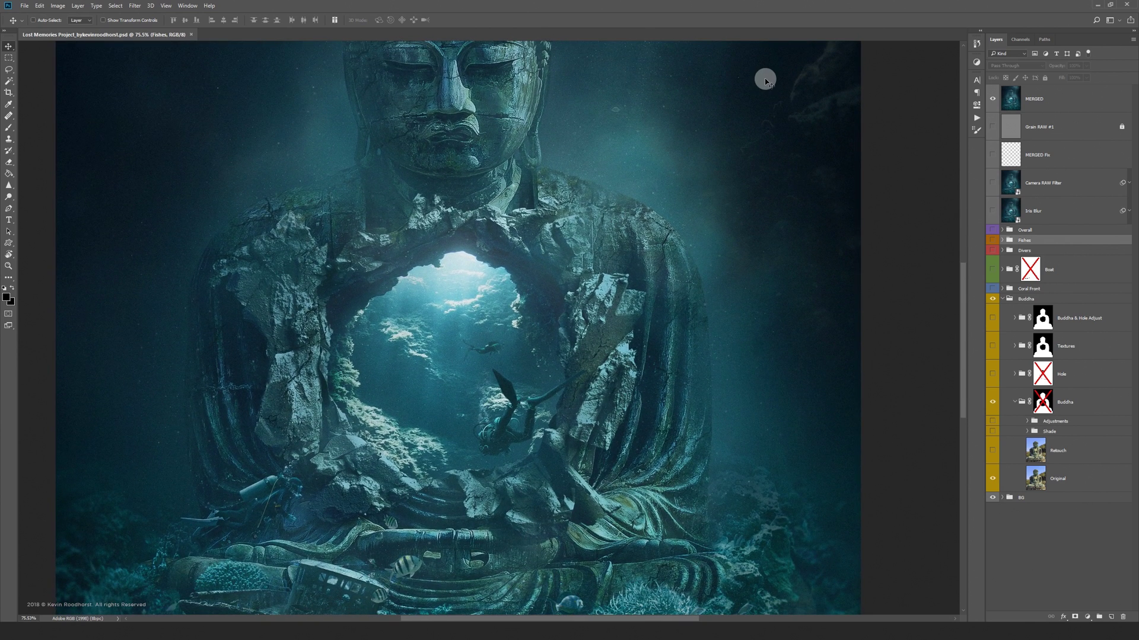
key("ctrl+0")
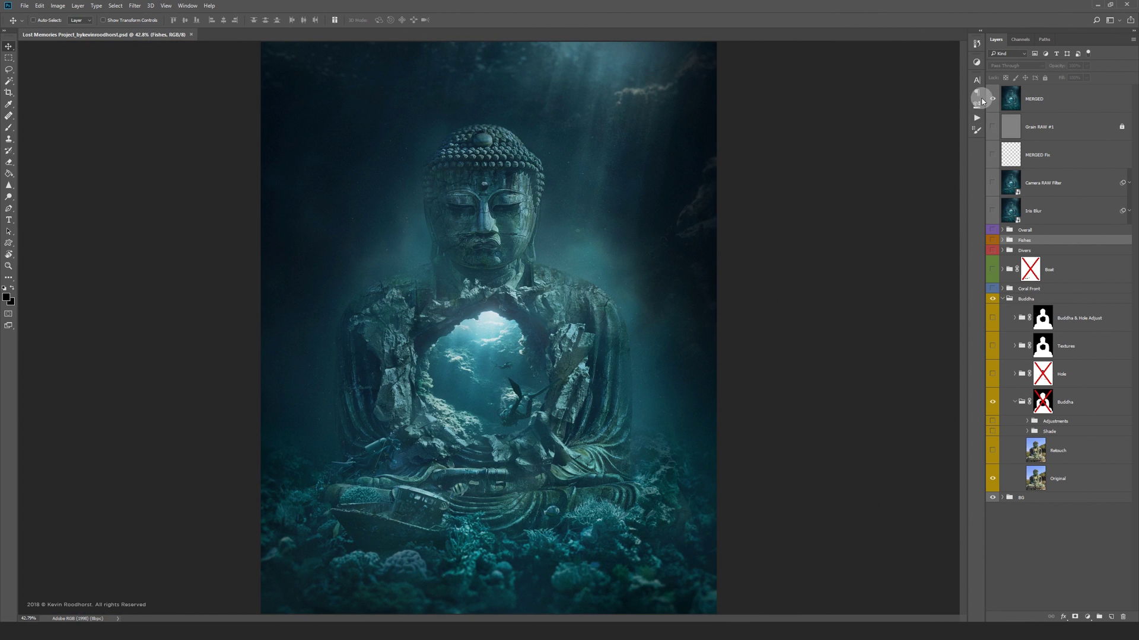
left_click(993, 100)
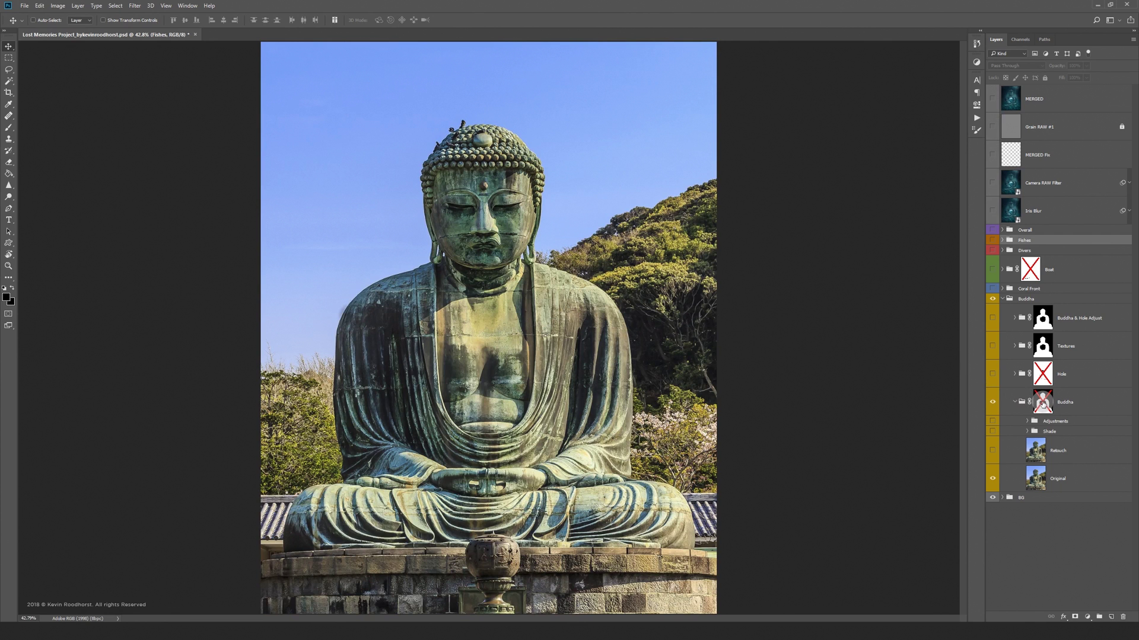
- Enable the Buddha group mask and compare the Retouch layer, keeping the urn removed
left_click(1042, 404, "shift")
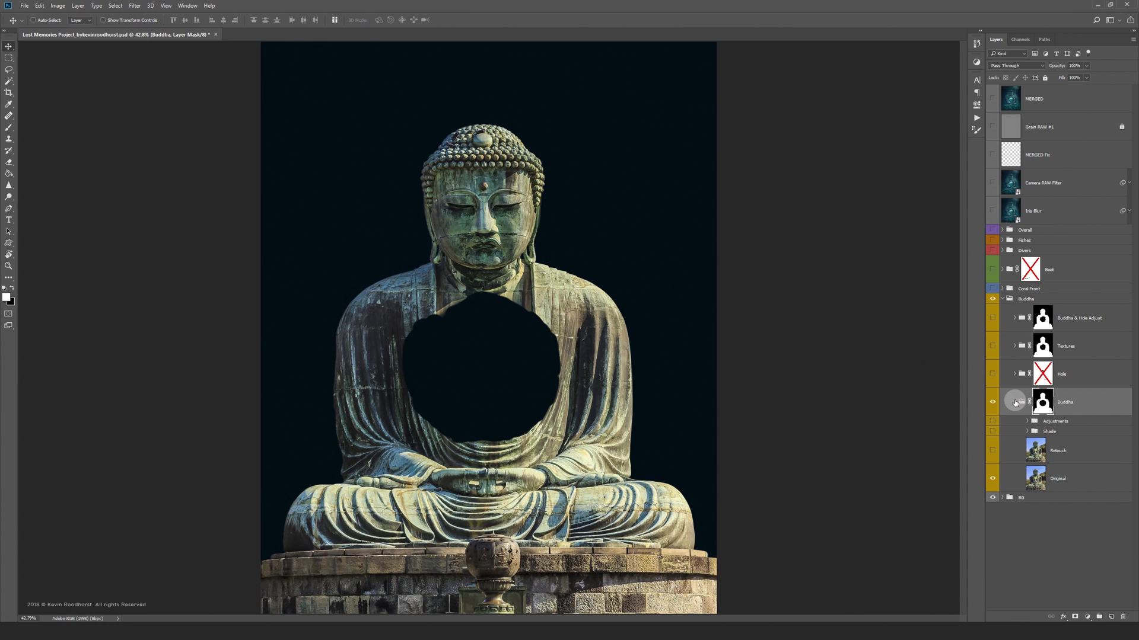
left_click(992, 451)
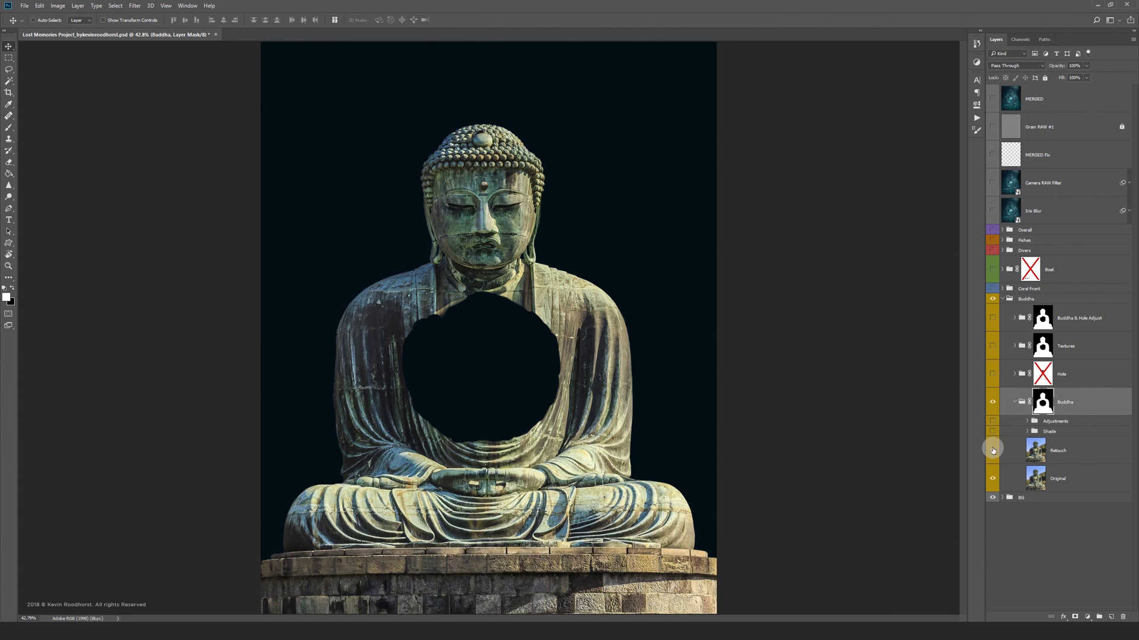
left_click(993, 452)
left_click(993, 451)
left_click(993, 451)
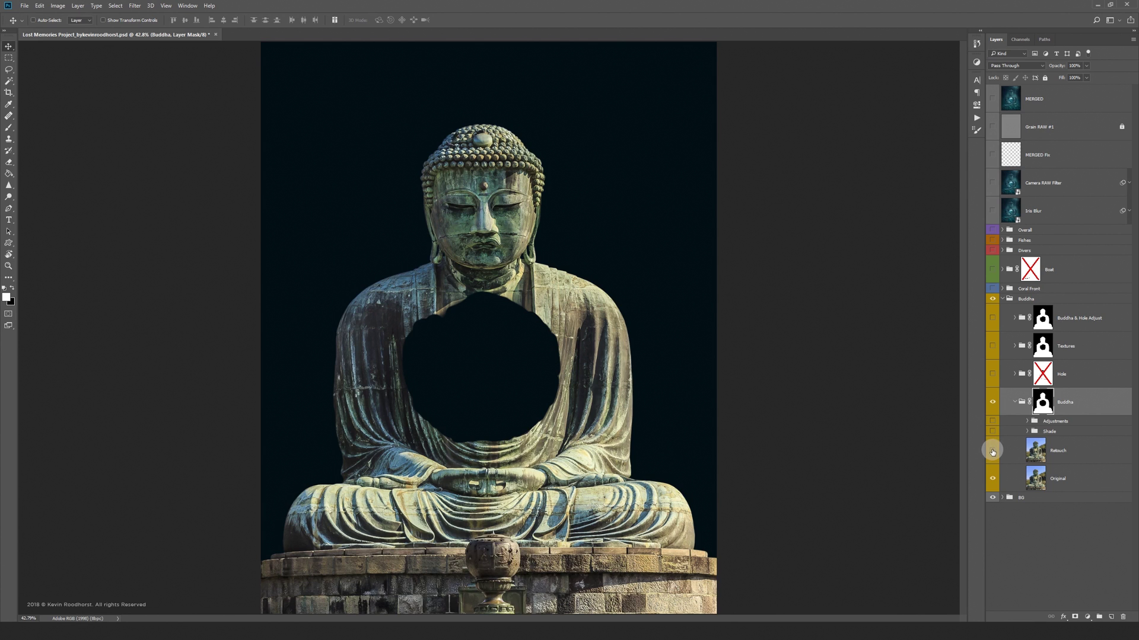
left_click(992, 451)
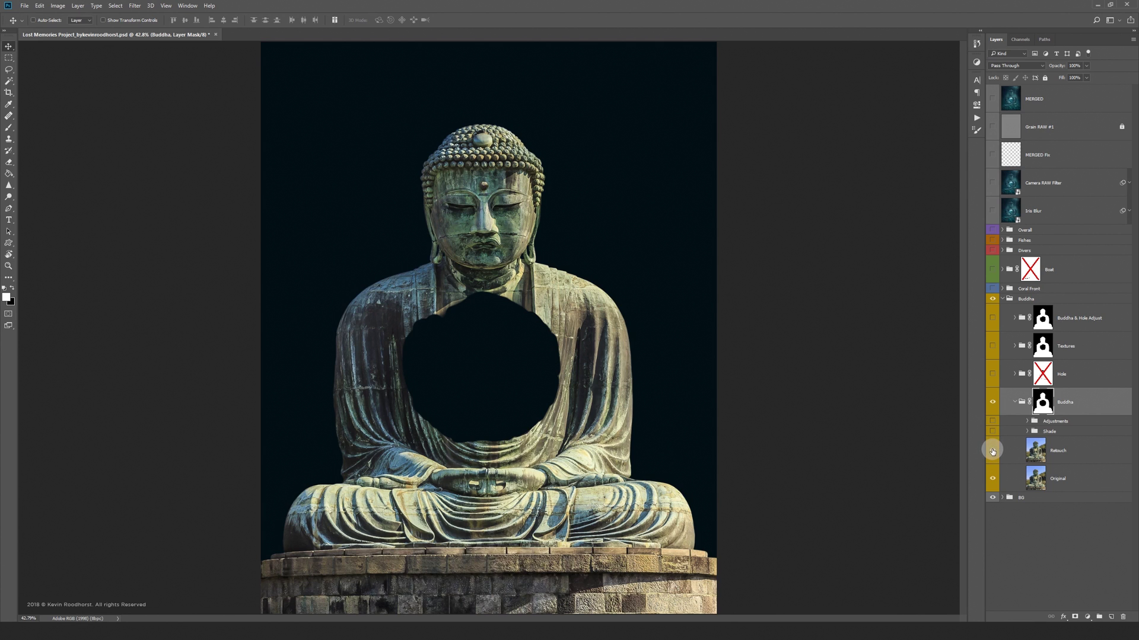
- Show the Hole group's broken rock edges, comparing on and off, and enable its mask
left_click(993, 375)
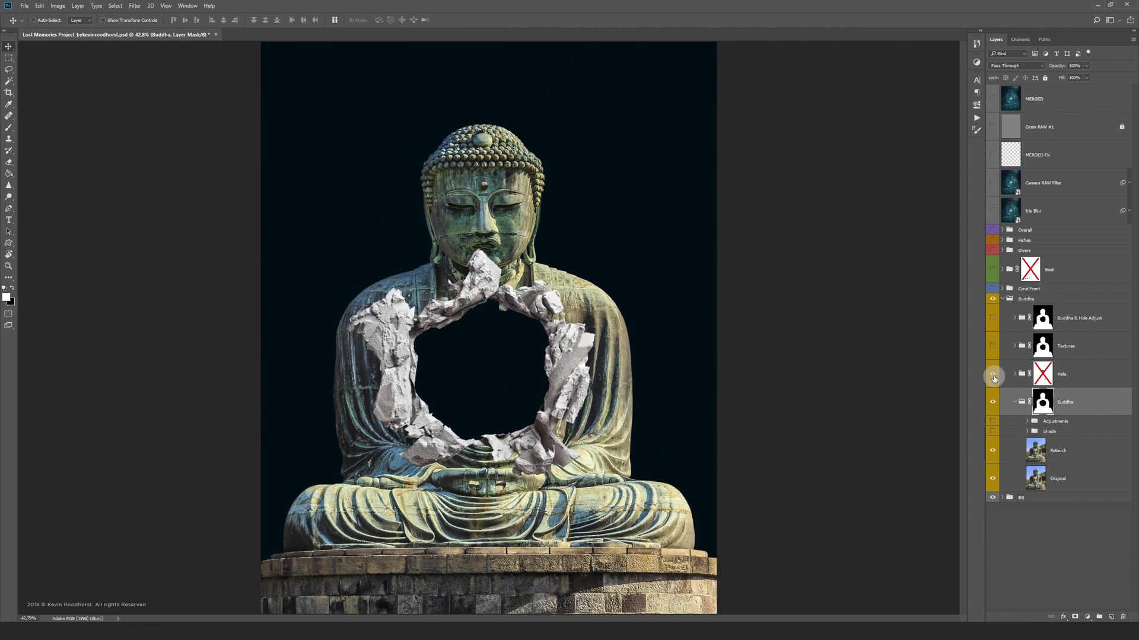
left_click(993, 375)
left_click(992, 375)
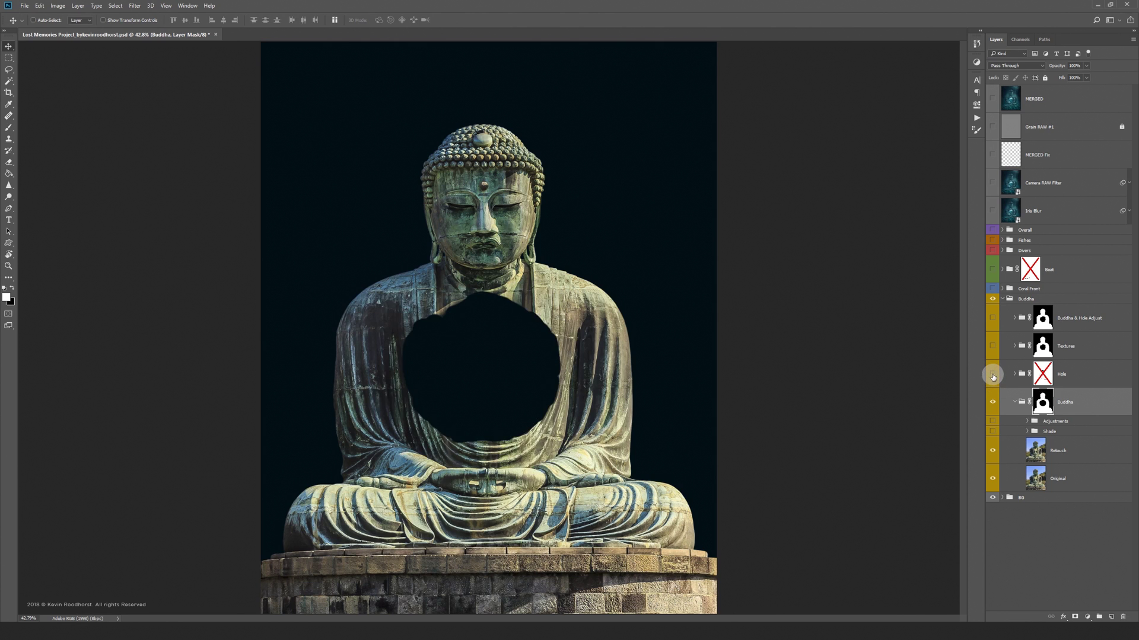
left_click(993, 375)
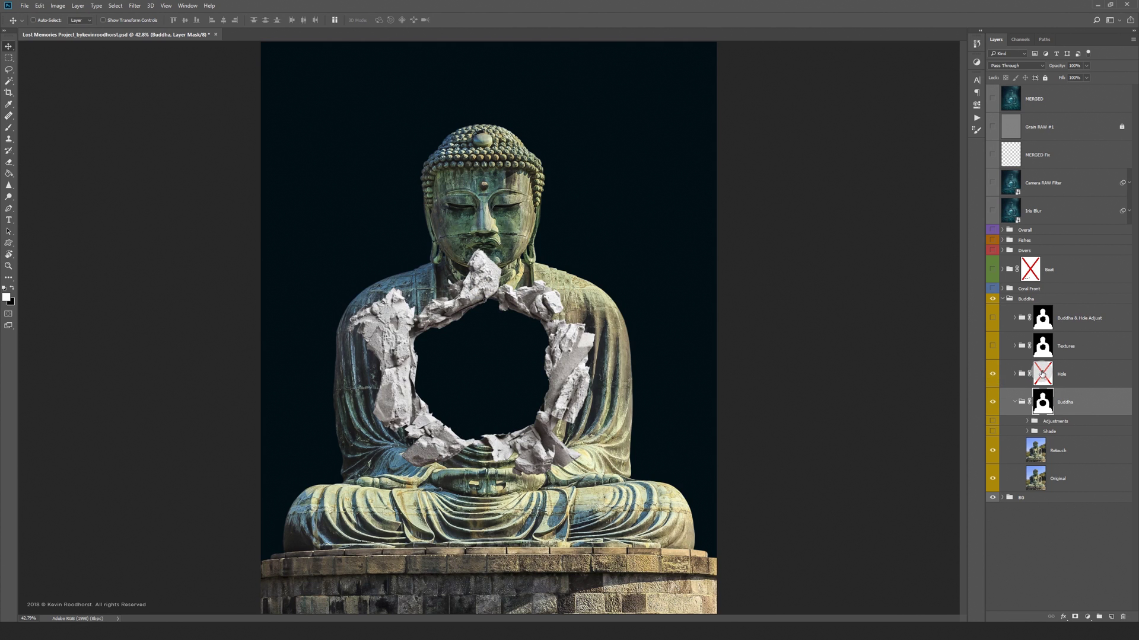
left_click(1042, 374)
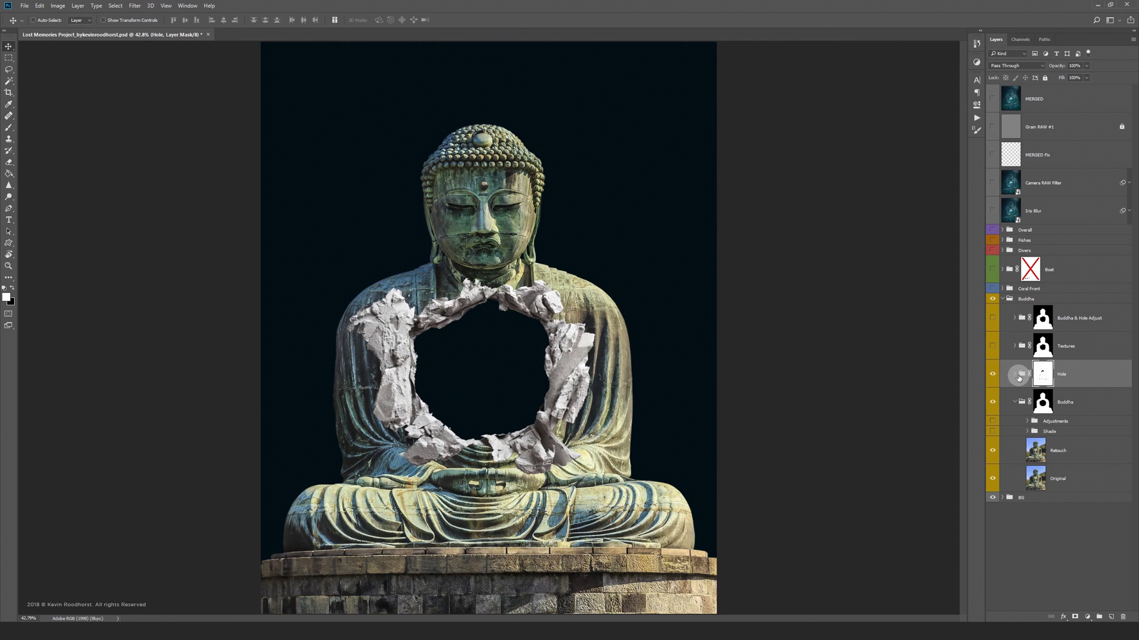
- Turn on every colour adjustment inside the Hole group to darken the rubble
left_click(1015, 375)
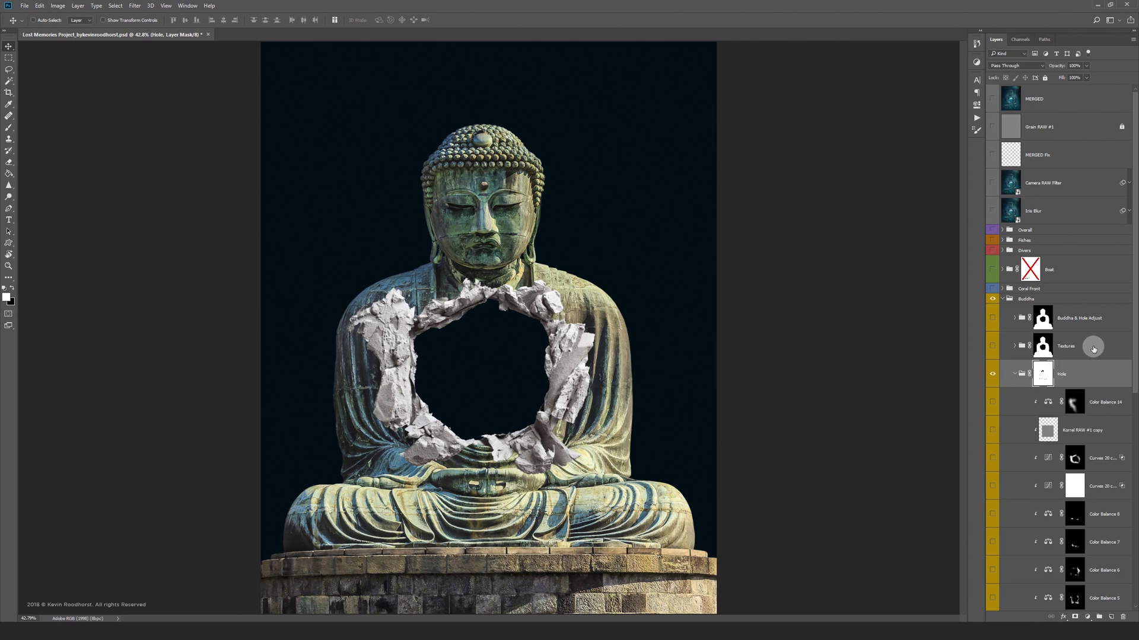
left_click_drag(1135, 336, 1134, 468)
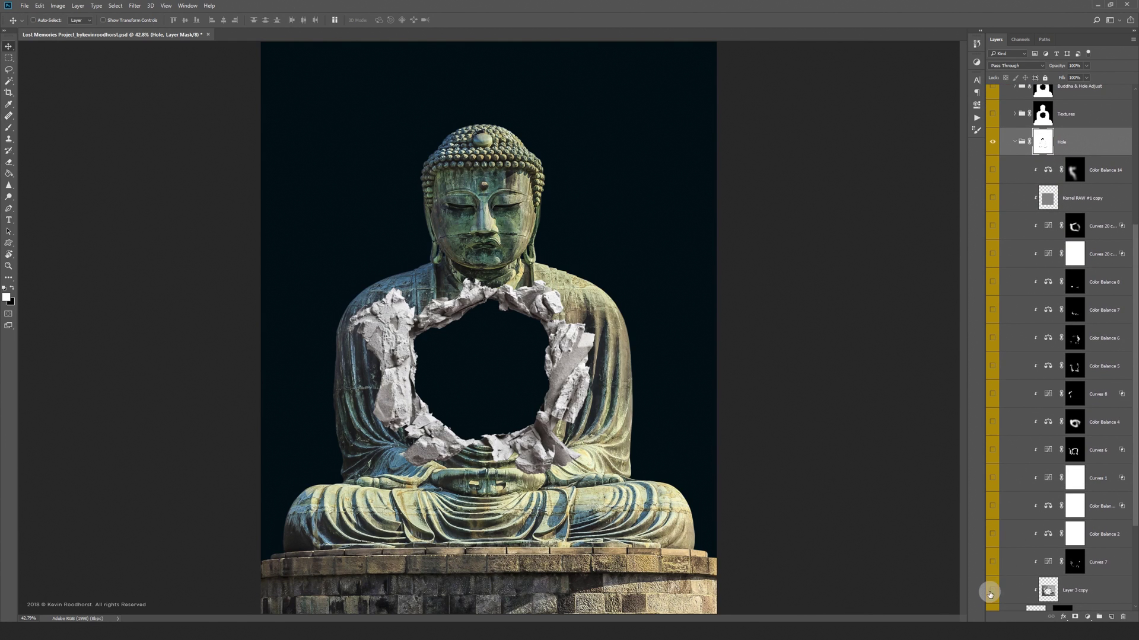
left_click_drag(994, 594, 993, 359)
left_click_drag(993, 358, 993, 169)
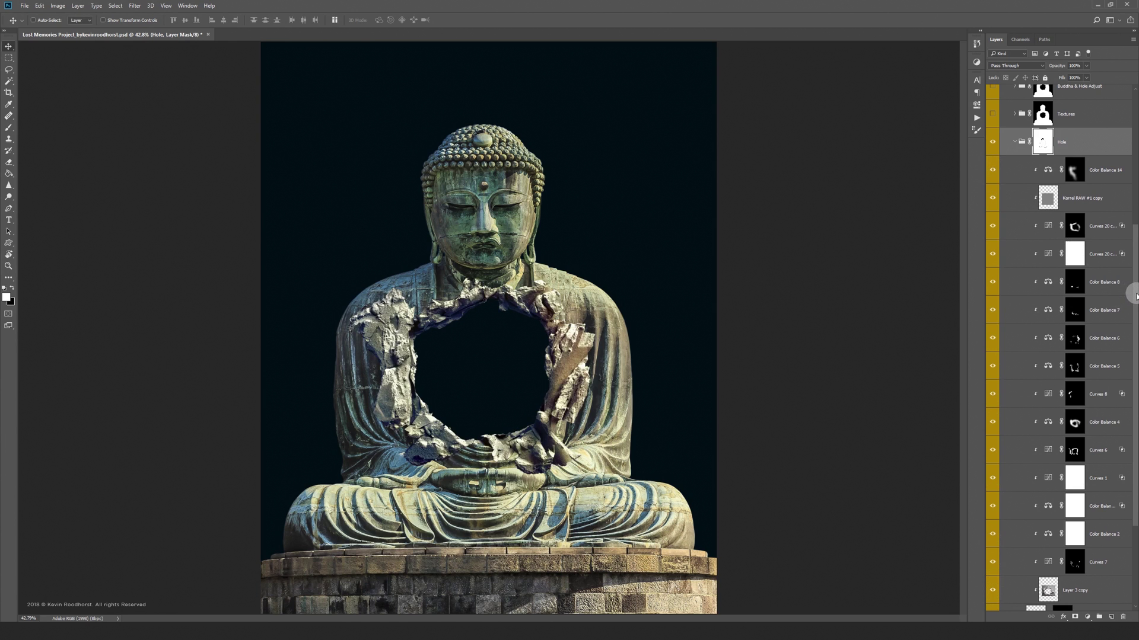
mouse_move(1132, 295)
left_mouse_down()
mouse_move(1135, 318)
mouse_move(1136, 156)
left_mouse_up()
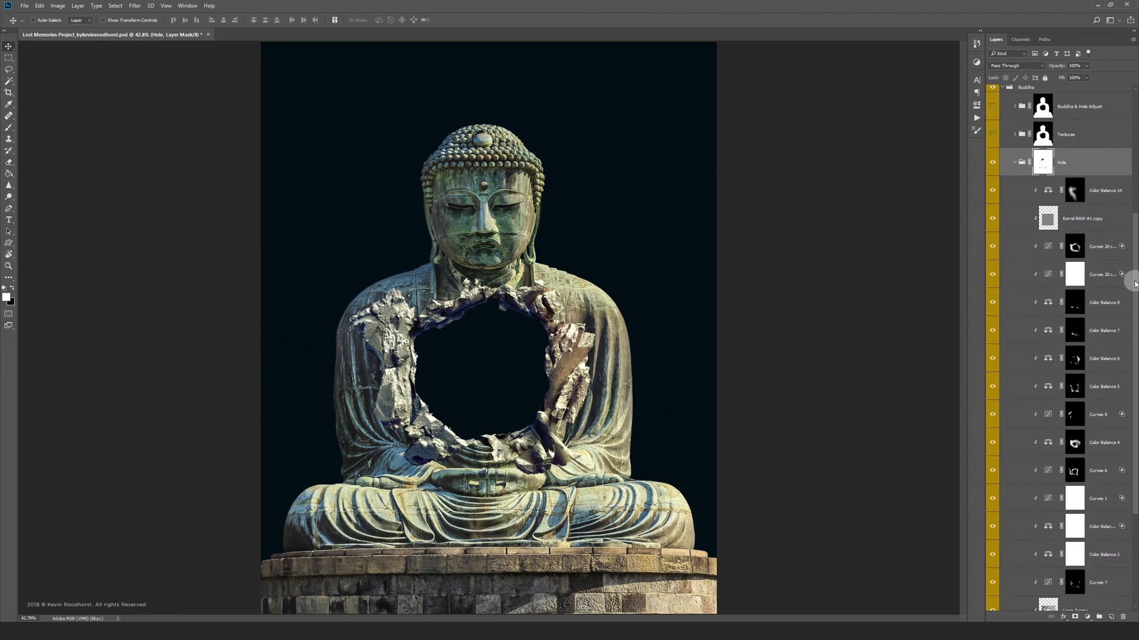
left_click(1016, 264)
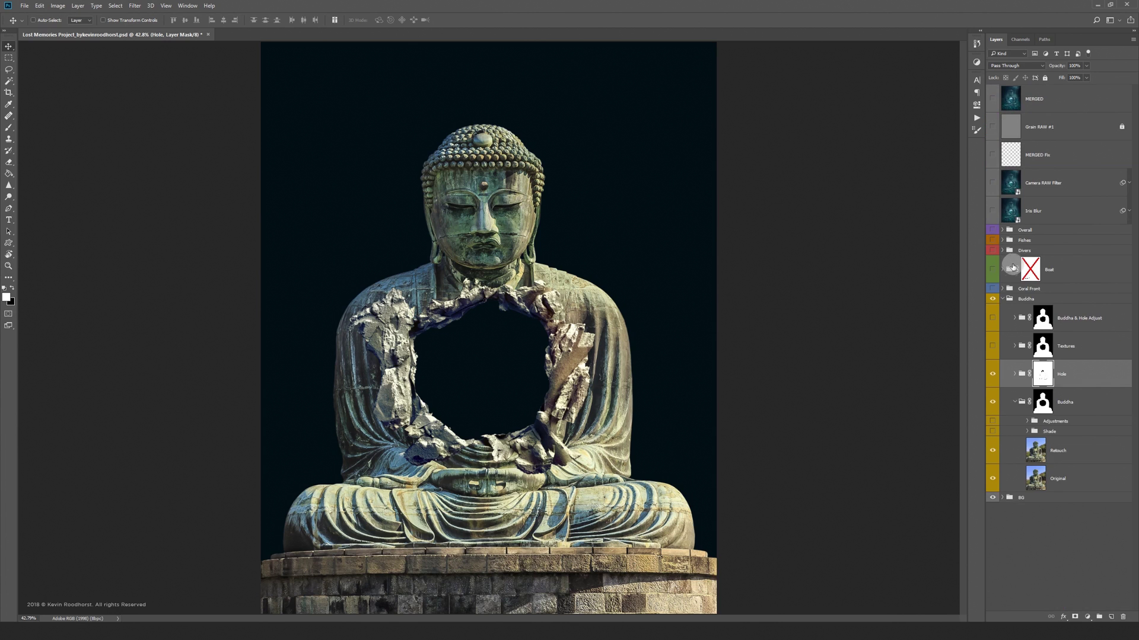
left_click(993, 421)
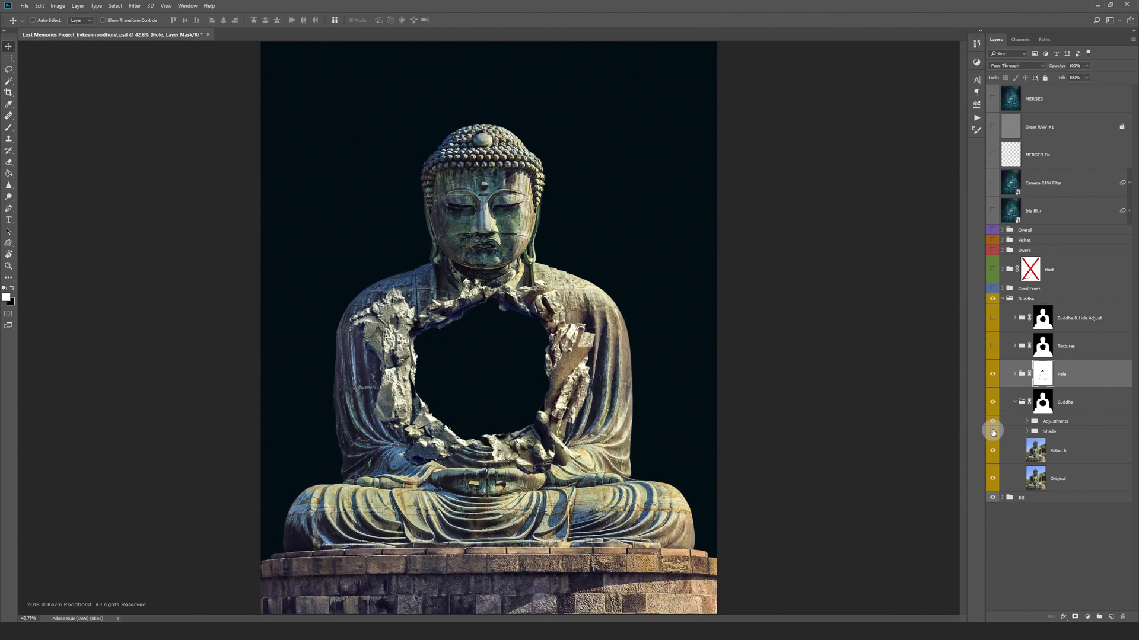
left_click(993, 433)
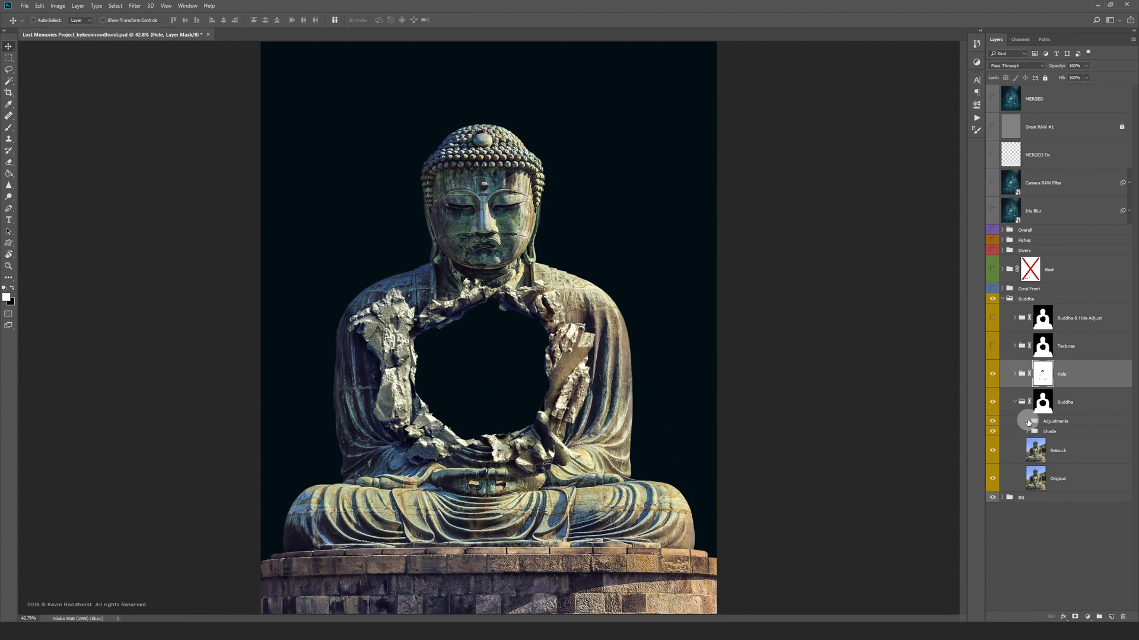
left_click(1029, 420)
scroll(1130, 311, "down", 2)
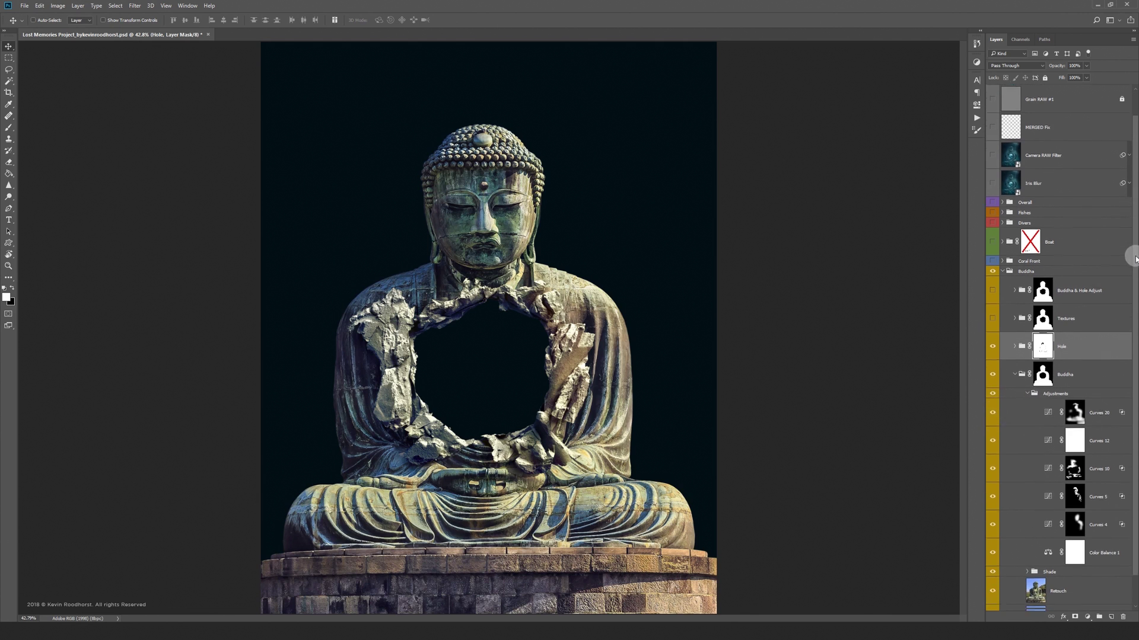
left_click(993, 363)
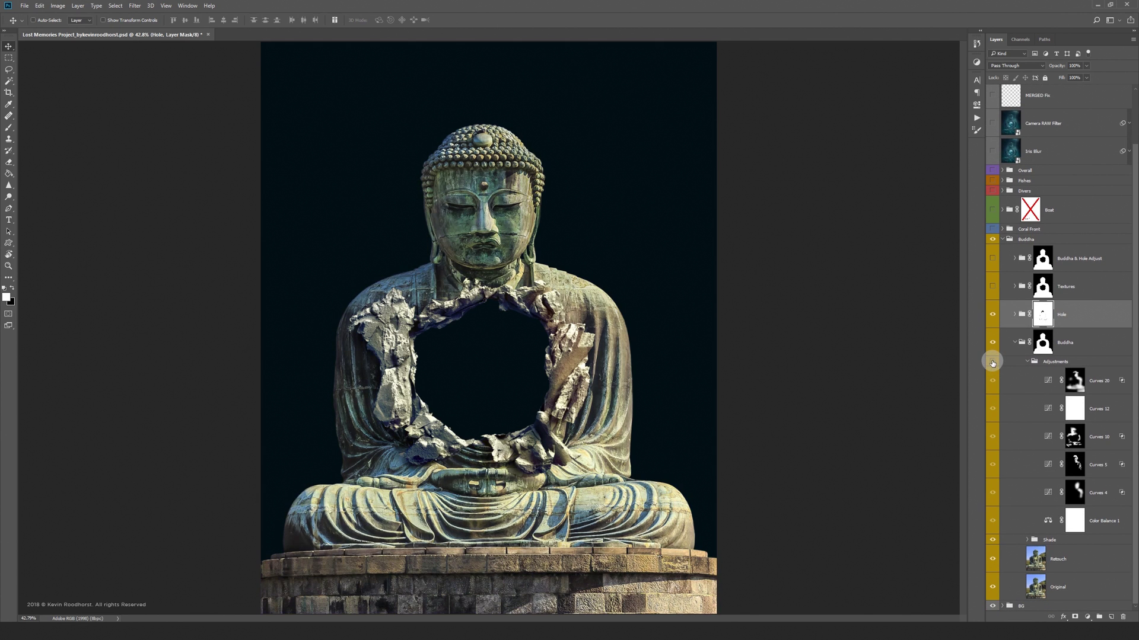
left_click(993, 362)
left_click(993, 362)
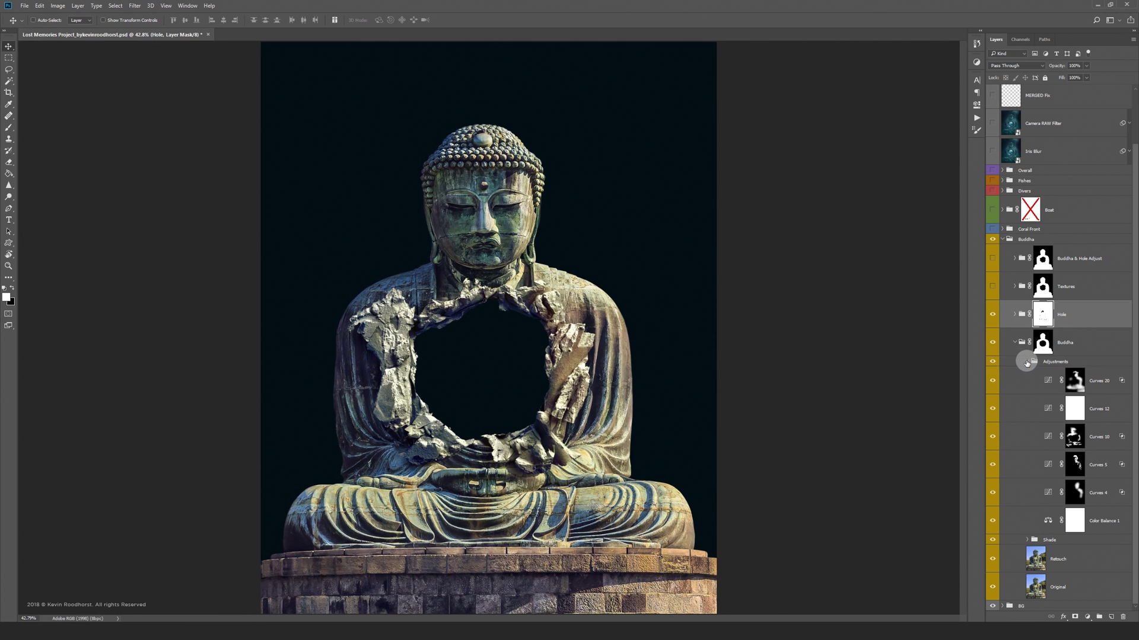
left_click(1028, 363)
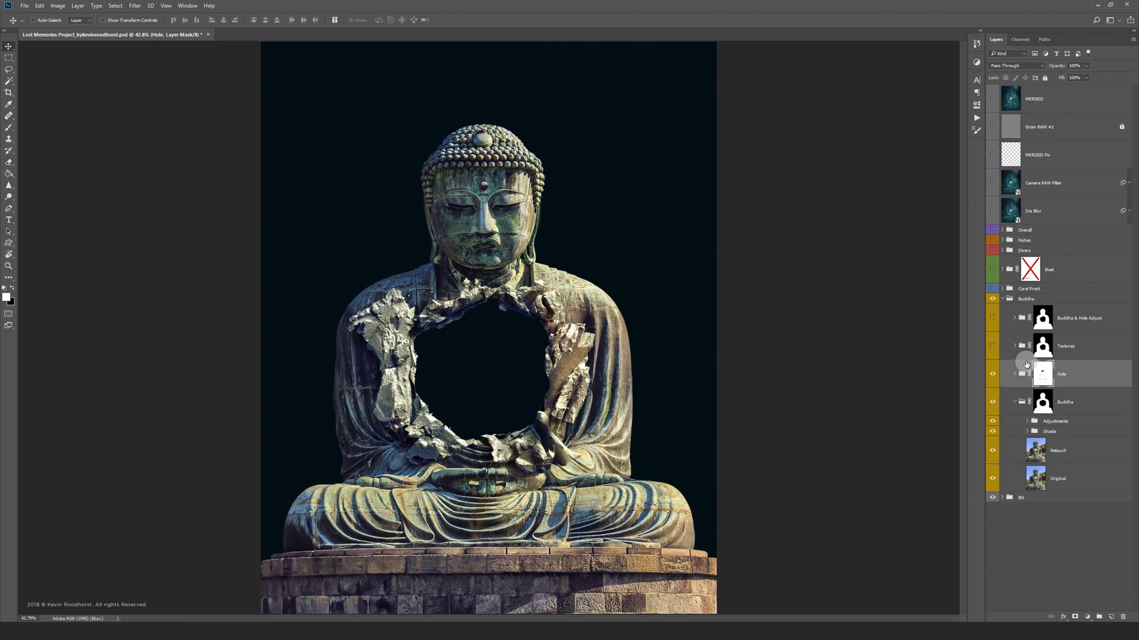
left_click(1028, 431)
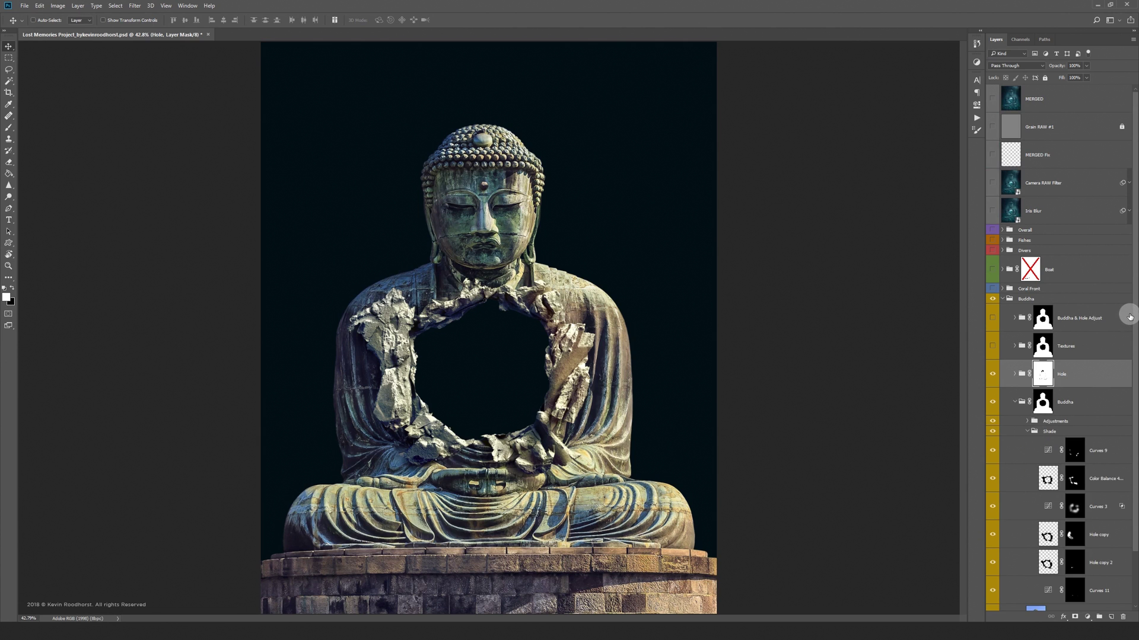
scroll(1068, 348, "down", 2)
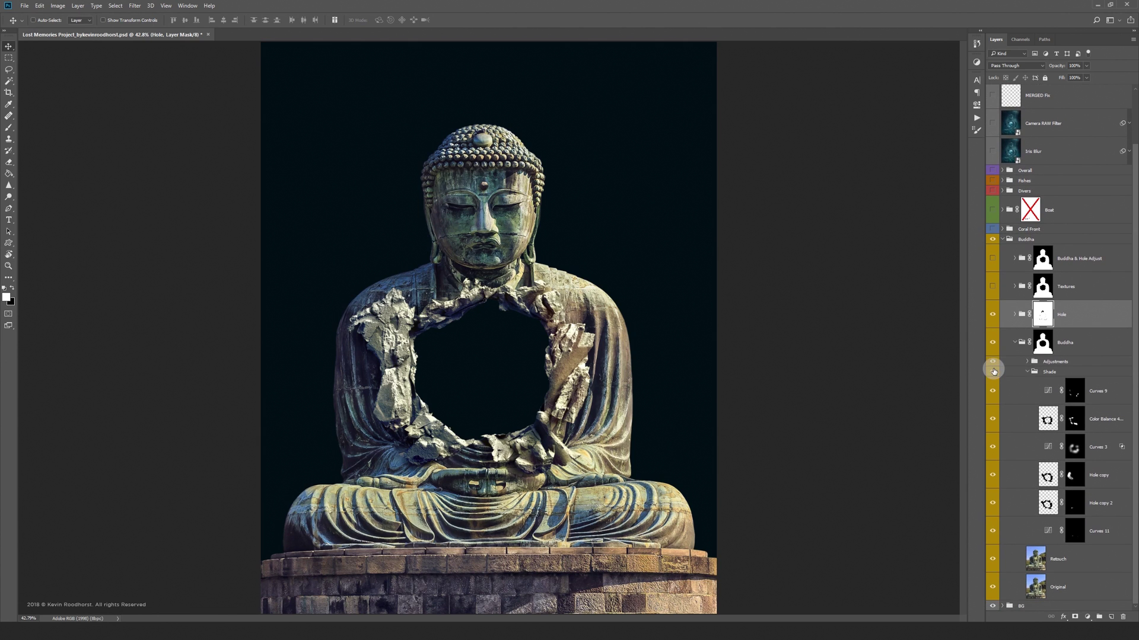
left_click(994, 374)
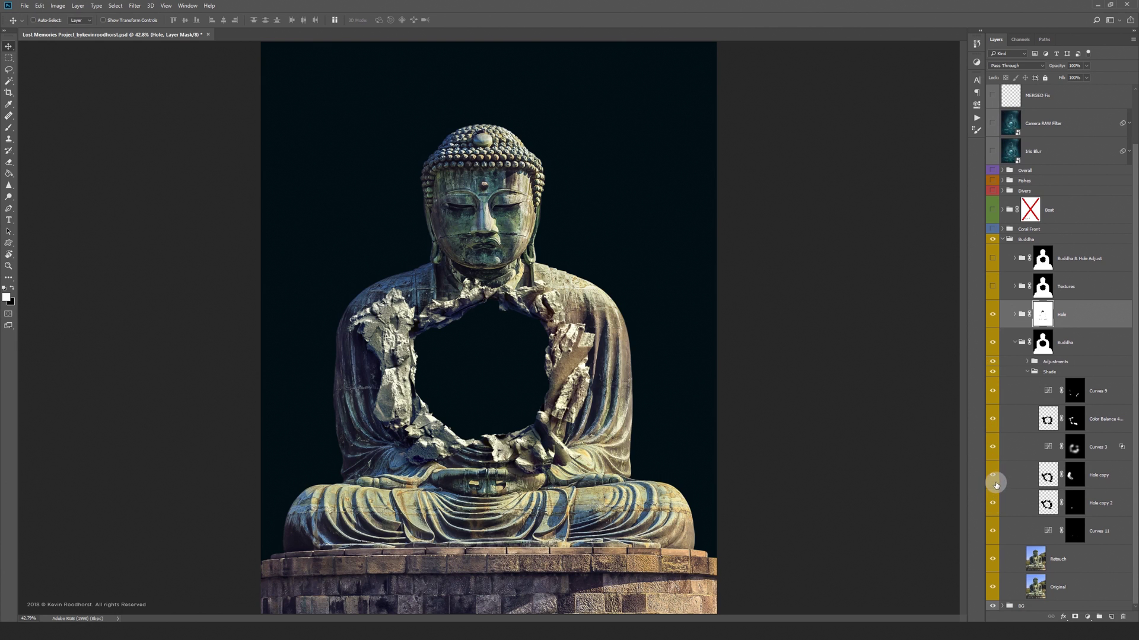
left_click(994, 476)
left_click(995, 476)
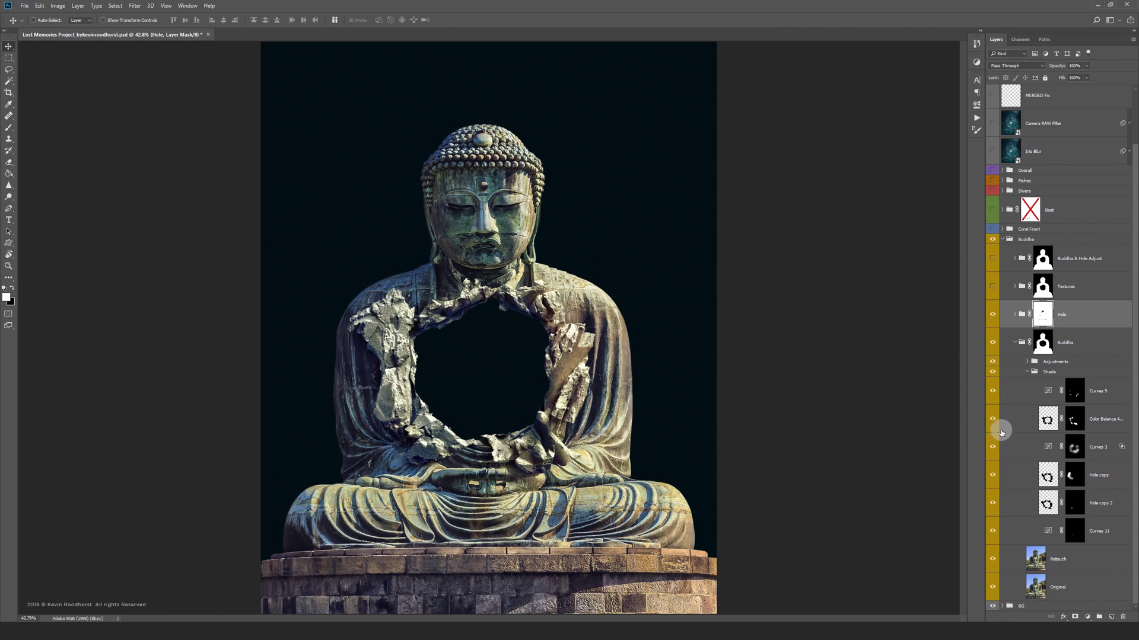
left_click(992, 420)
left_click(992, 420)
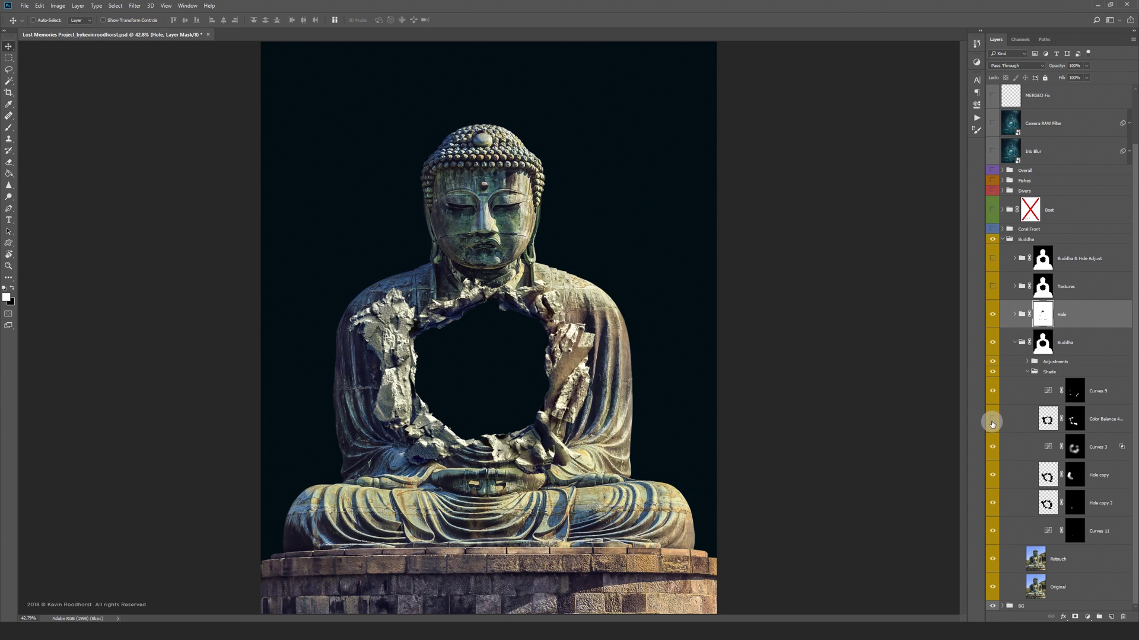
left_click(993, 374)
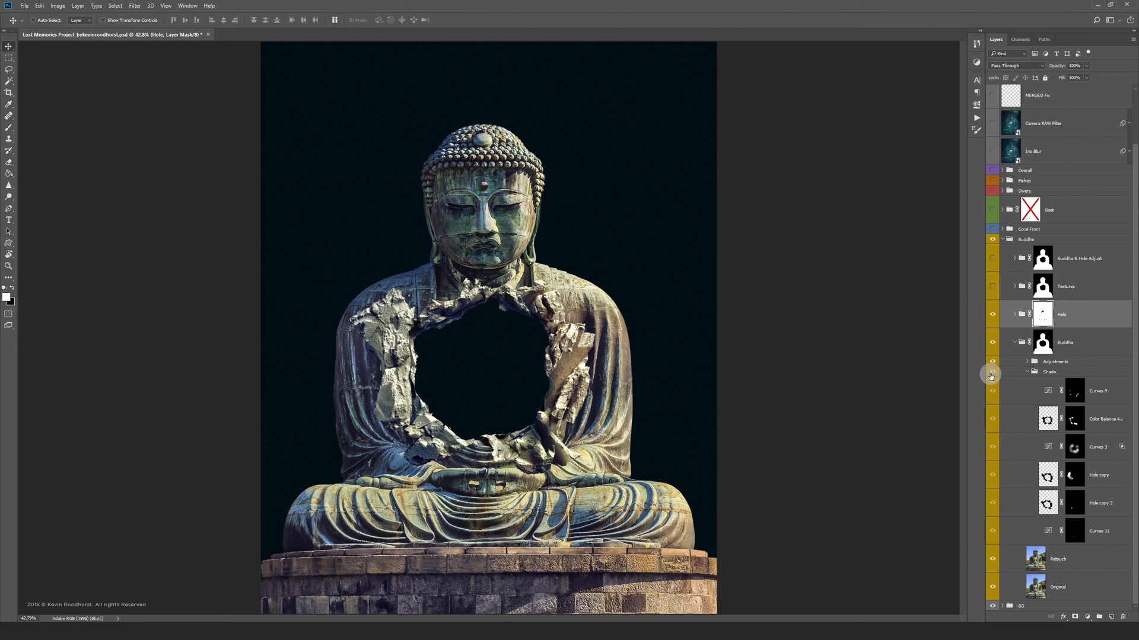
left_click(1026, 372)
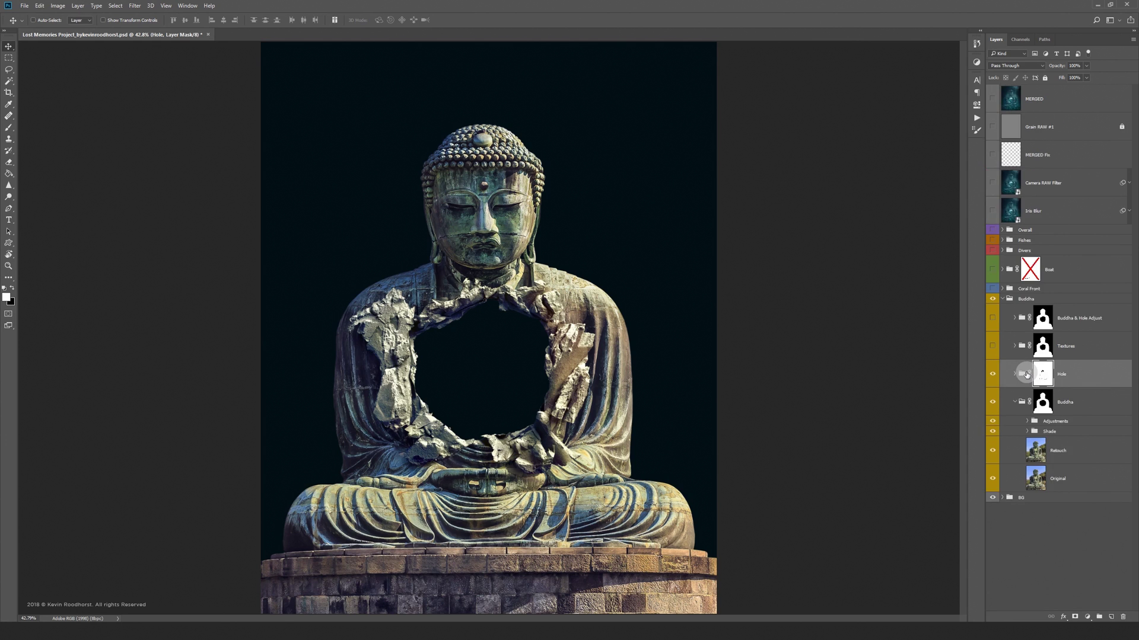
- Turn on Layer 16 and Layer 45 in BG for the teal glow and light rays
left_click(1002, 499)
left_click_drag(1130, 267, 1135, 313)
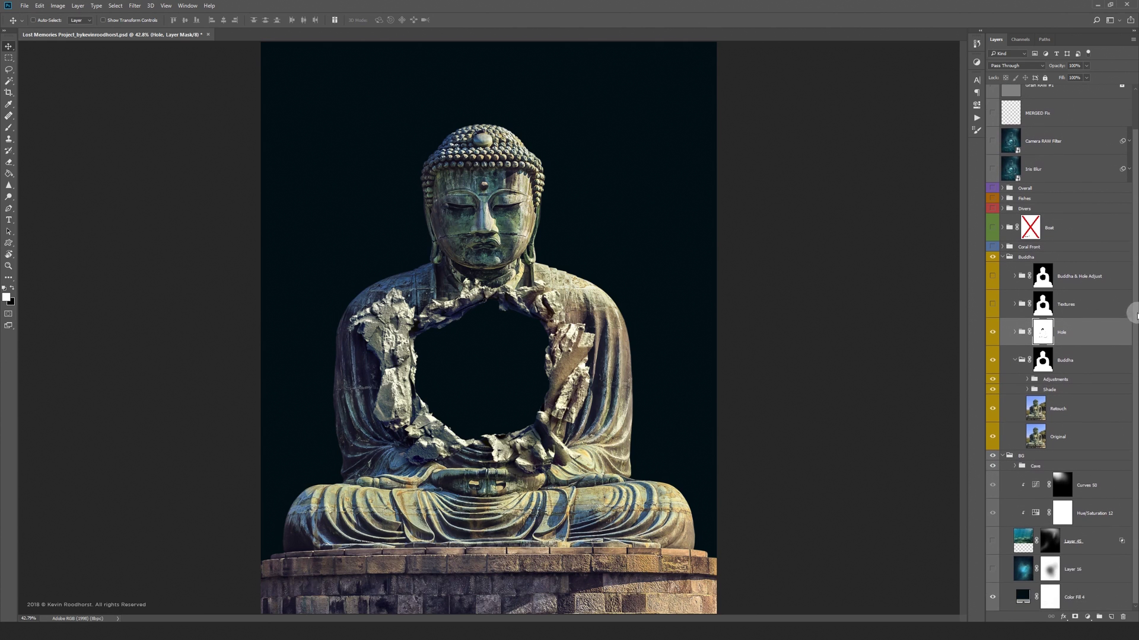
left_click(992, 571)
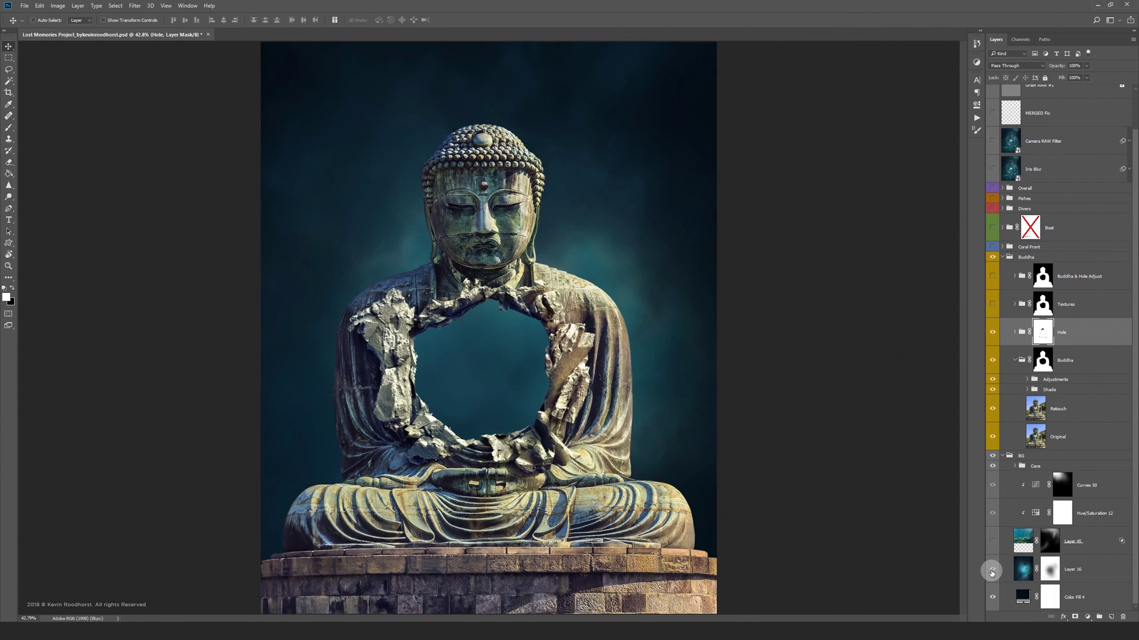
left_click(992, 567)
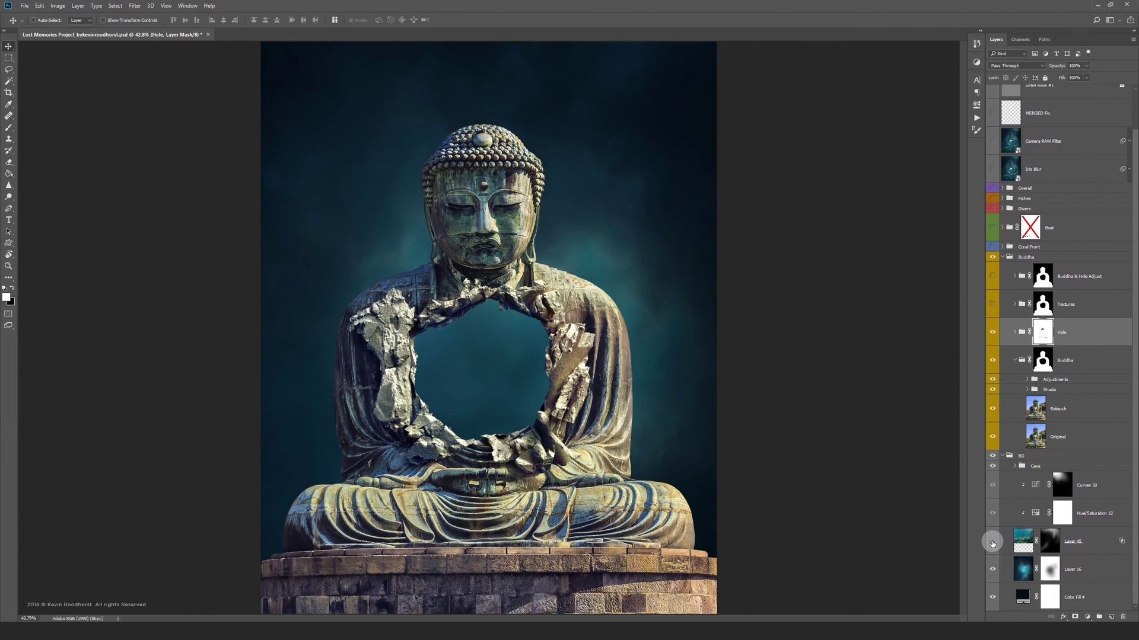
left_click(992, 543)
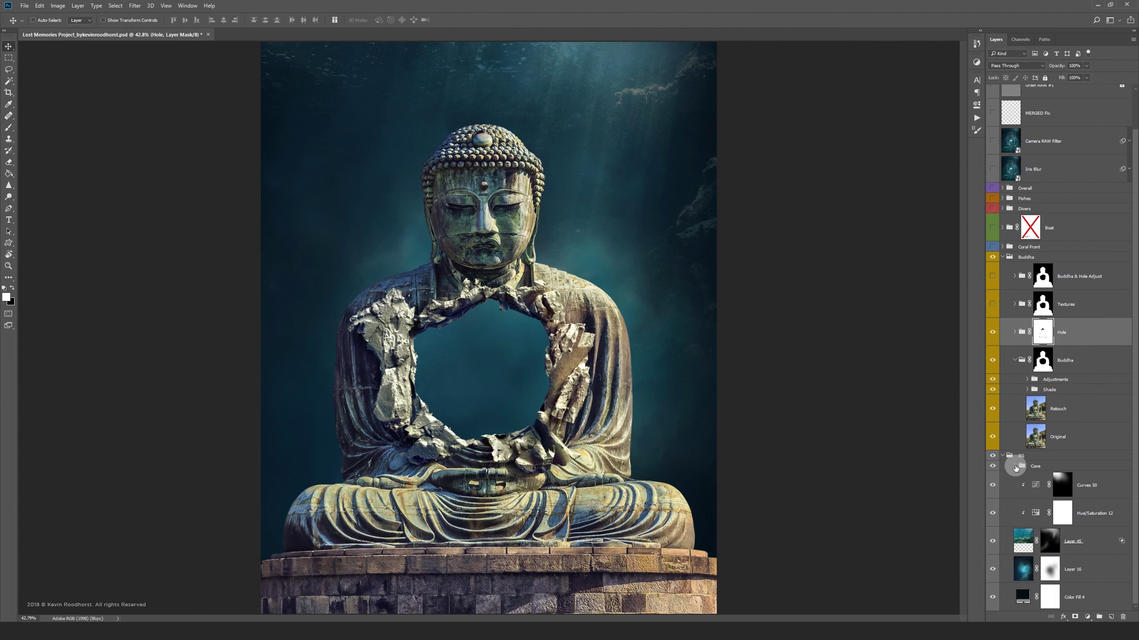
- Show the cave inside the hole with Layer 20, Layer 20 copy and Curves 36
left_click(1015, 469)
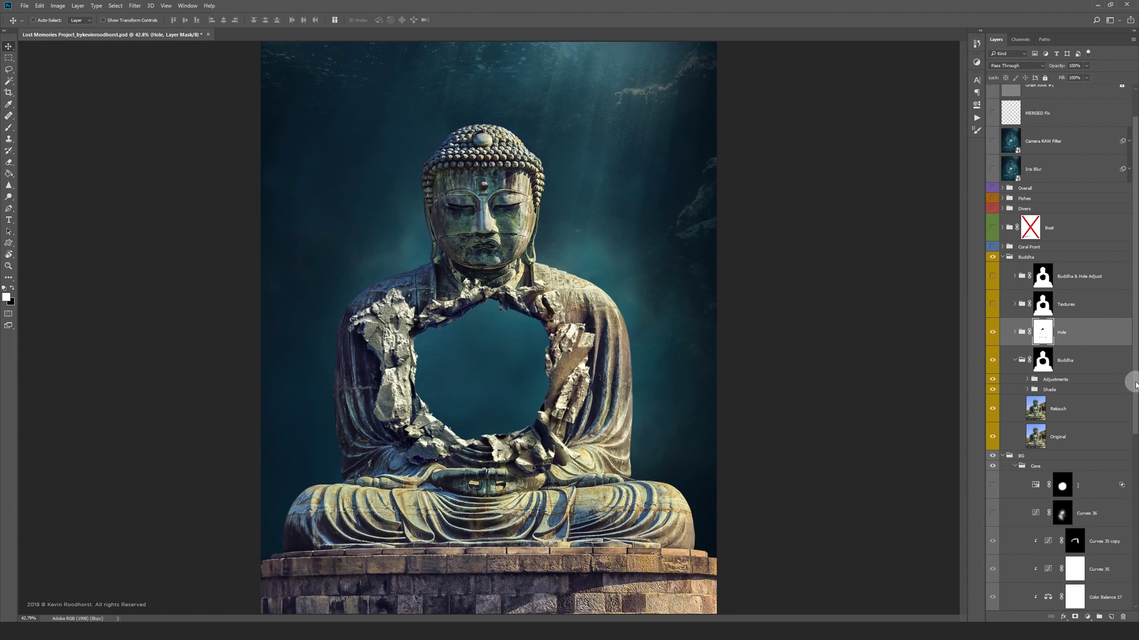
left_click_drag(1128, 386, 1132, 525)
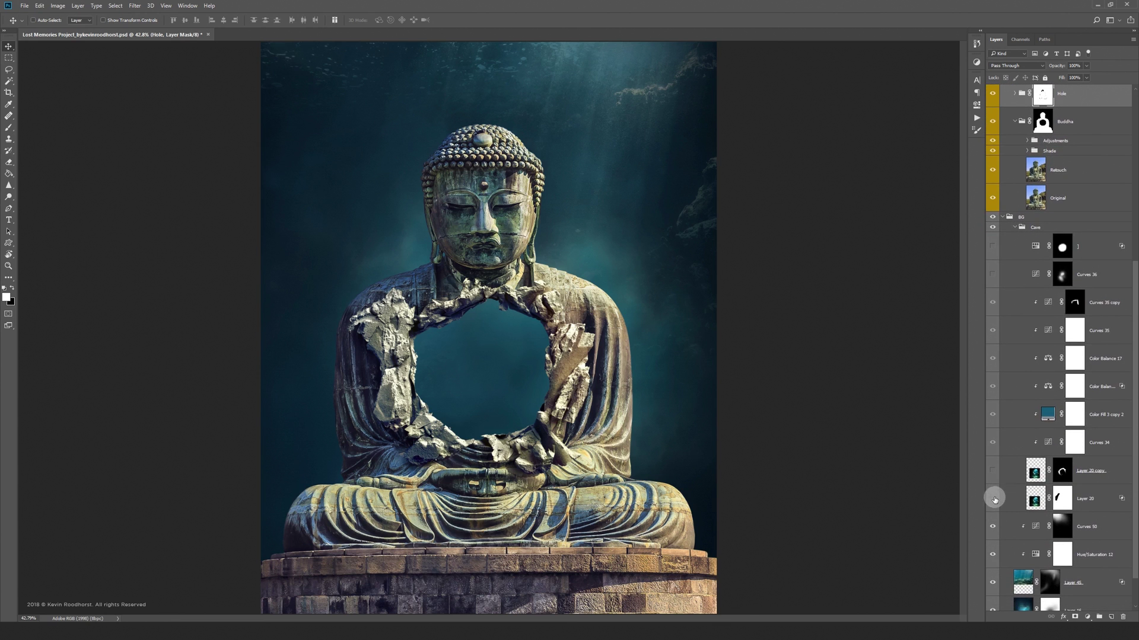
left_click(993, 500)
left_click(992, 469)
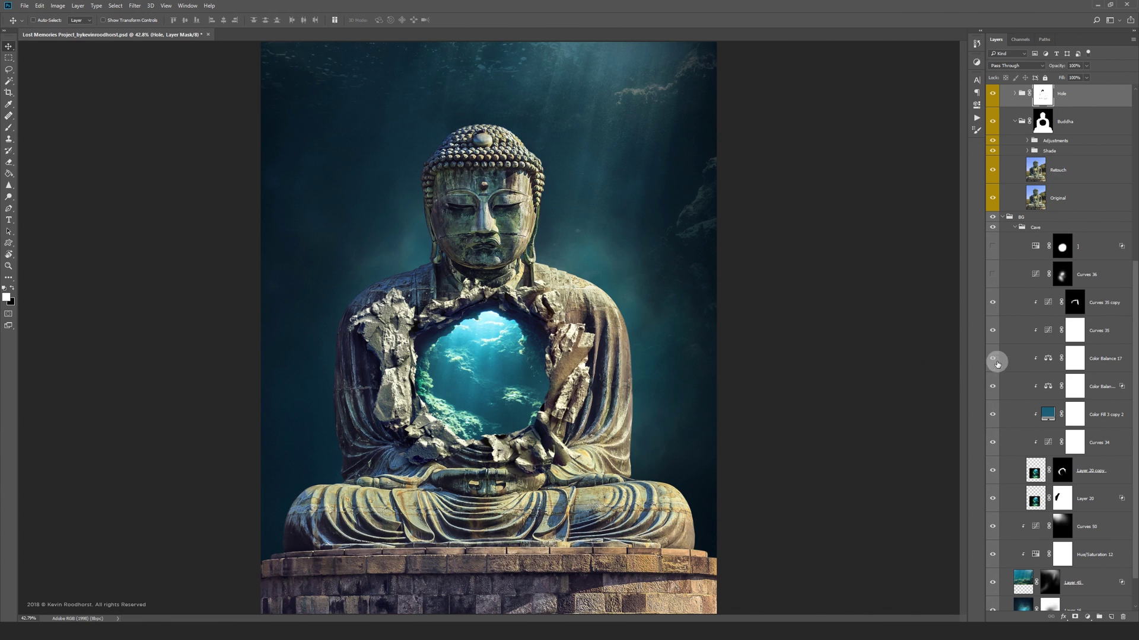
left_click(993, 274)
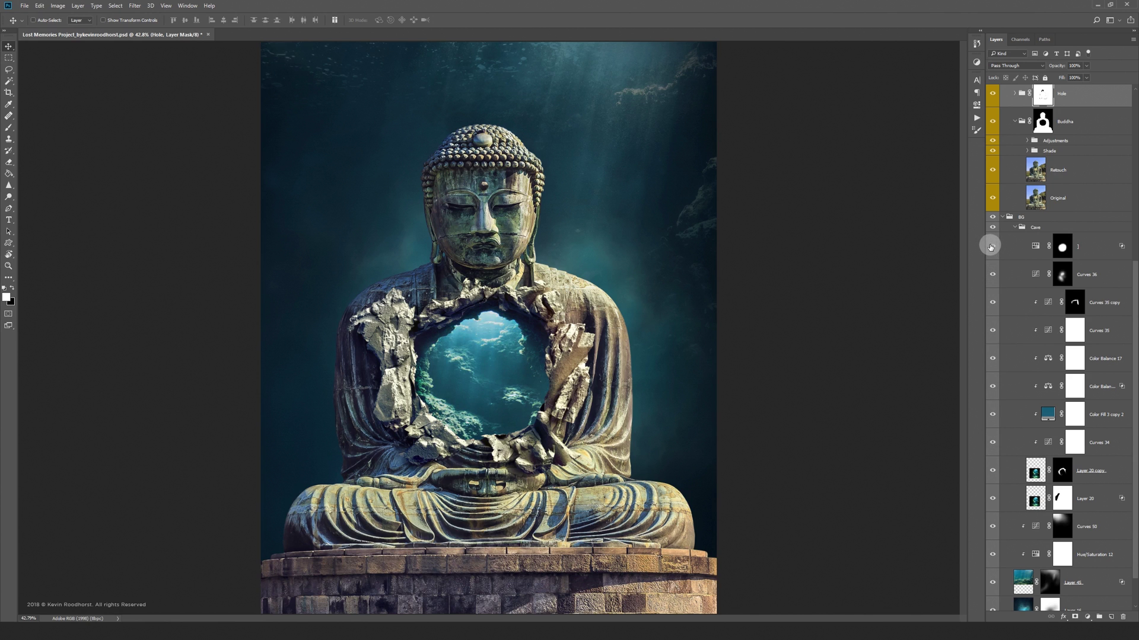
scroll(1009, 228, "up", 3)
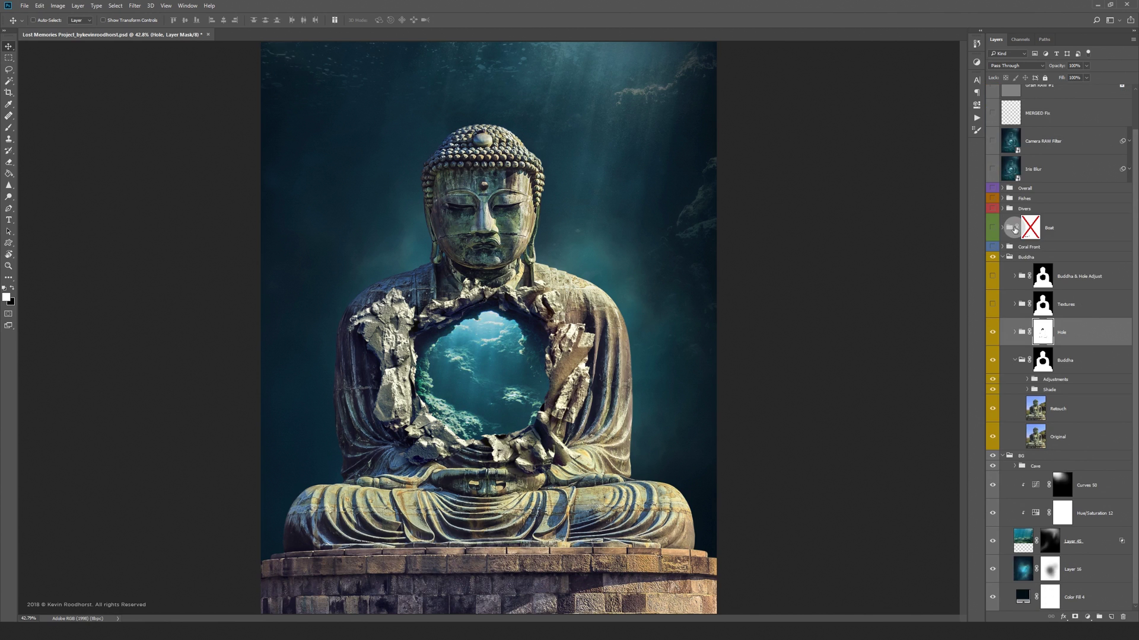
- Turn on the crack and moss Textures group and zoom in on the Buddha's face
left_click(992, 305)
left_click(1016, 304)
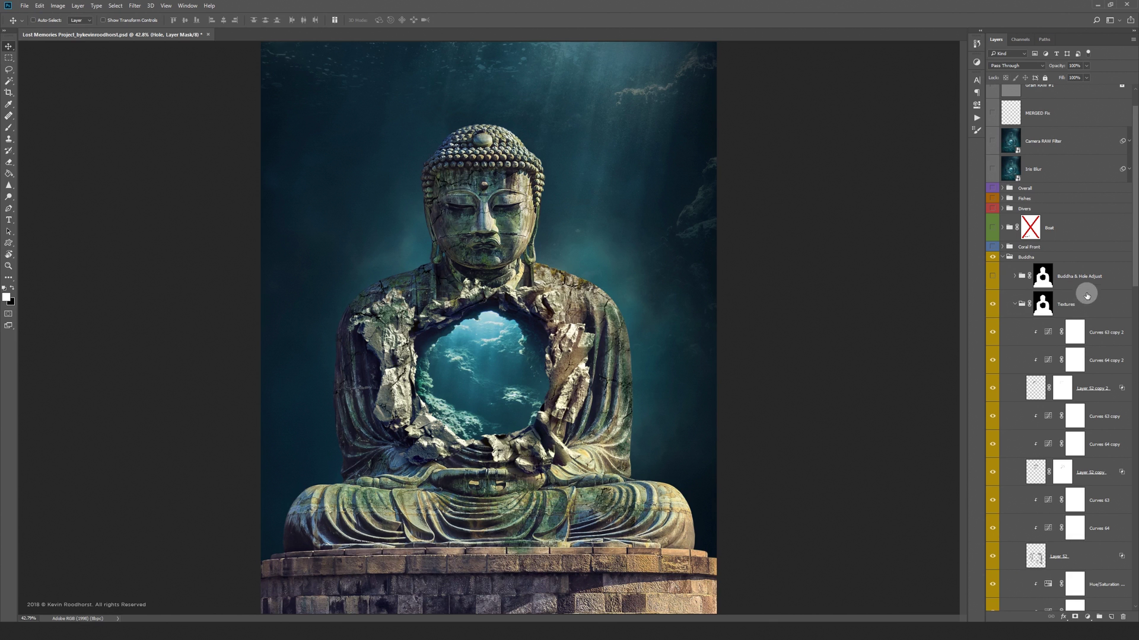
mouse_move(1131, 268)
left_mouse_down()
mouse_move(1133, 503)
mouse_move(1134, 299)
mouse_move(1121, 275)
left_mouse_up()
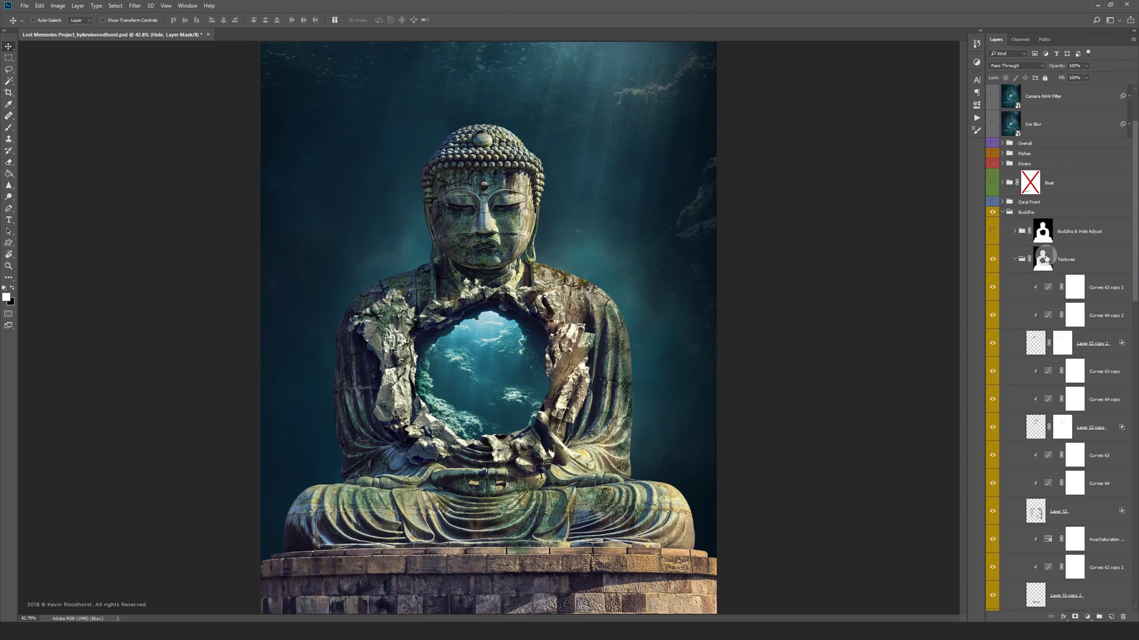
left_click(1014, 262)
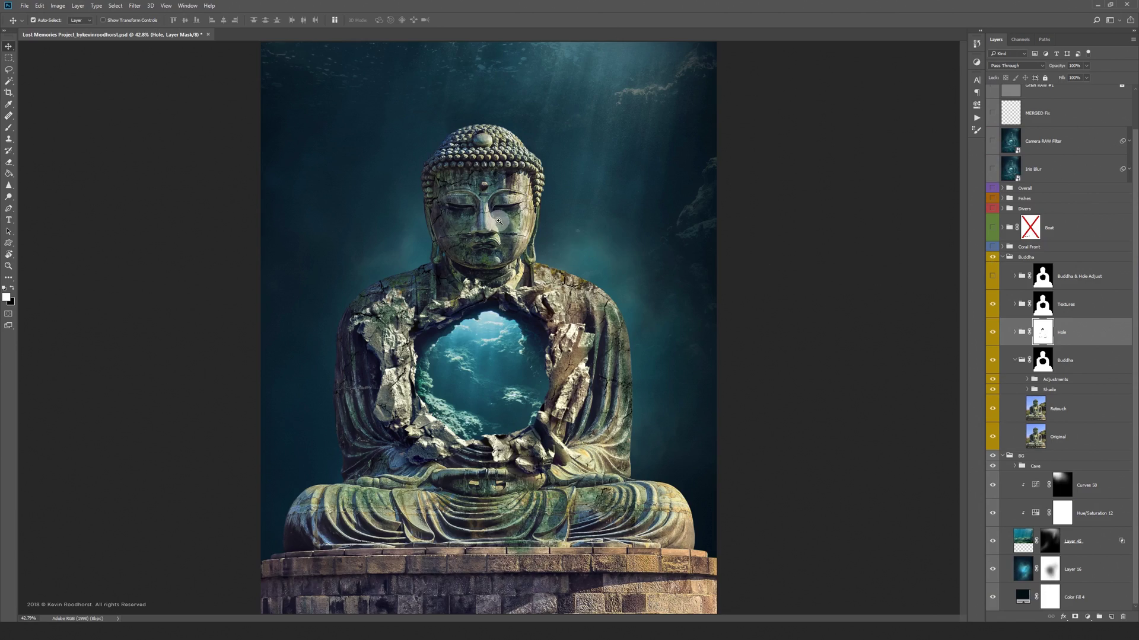
scroll(514, 229, "up", 1)
left_click_drag(513, 229, 534, 241)
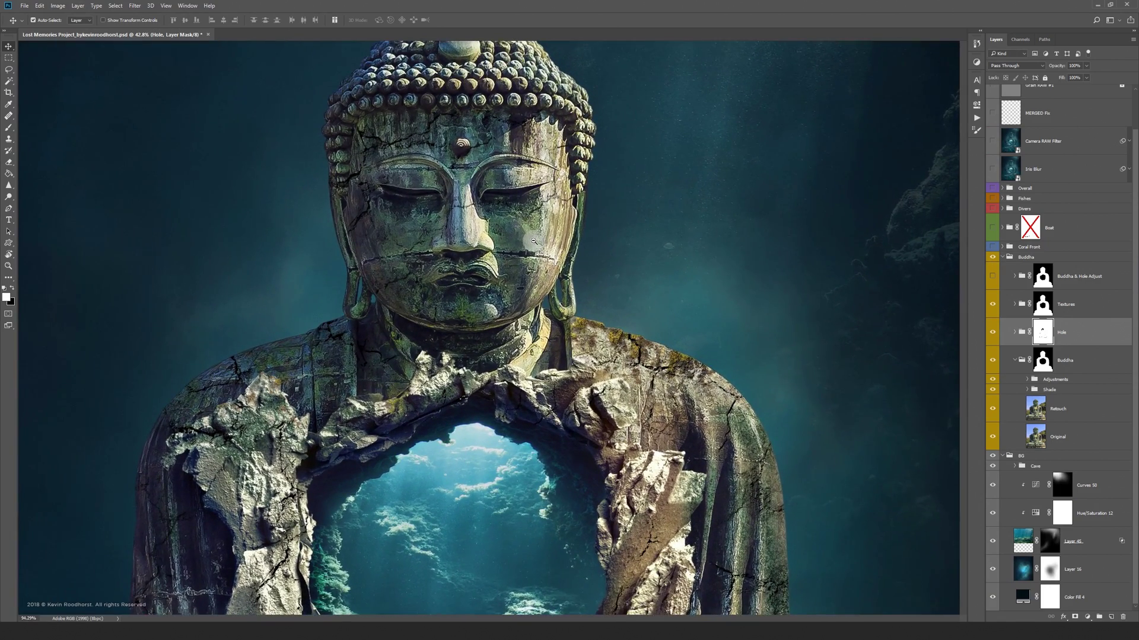
left_click_drag(535, 241, 896, 277)
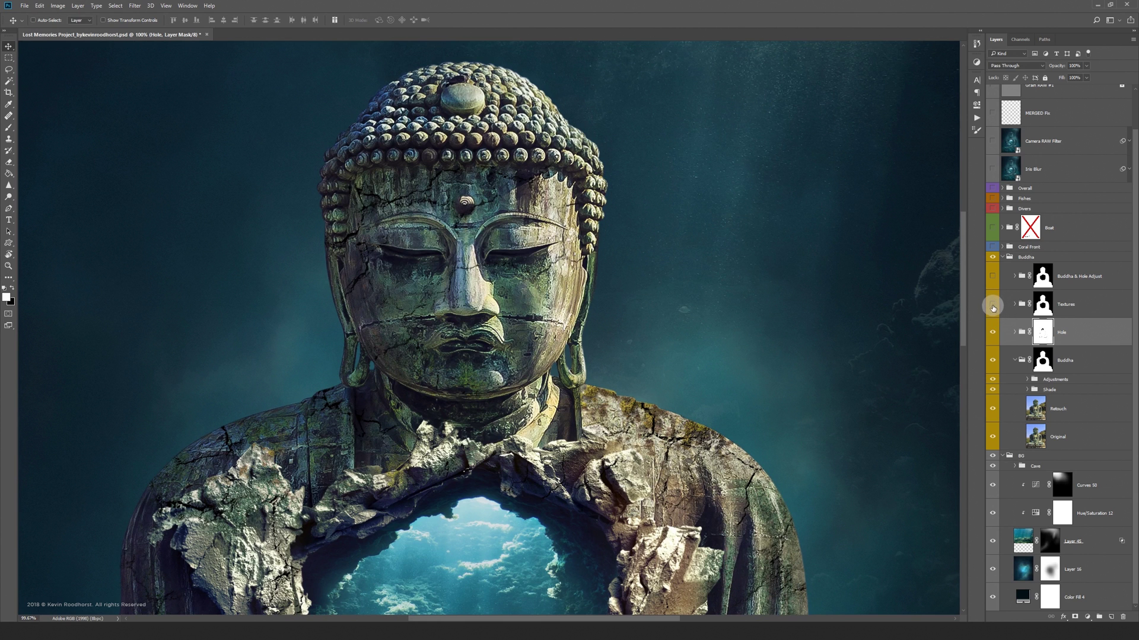
- Compare the Buddha with and without textures, then fit the view and enable Buddha & Hole Adjust
left_click(993, 305)
left_click(993, 305)
left_click(993, 305)
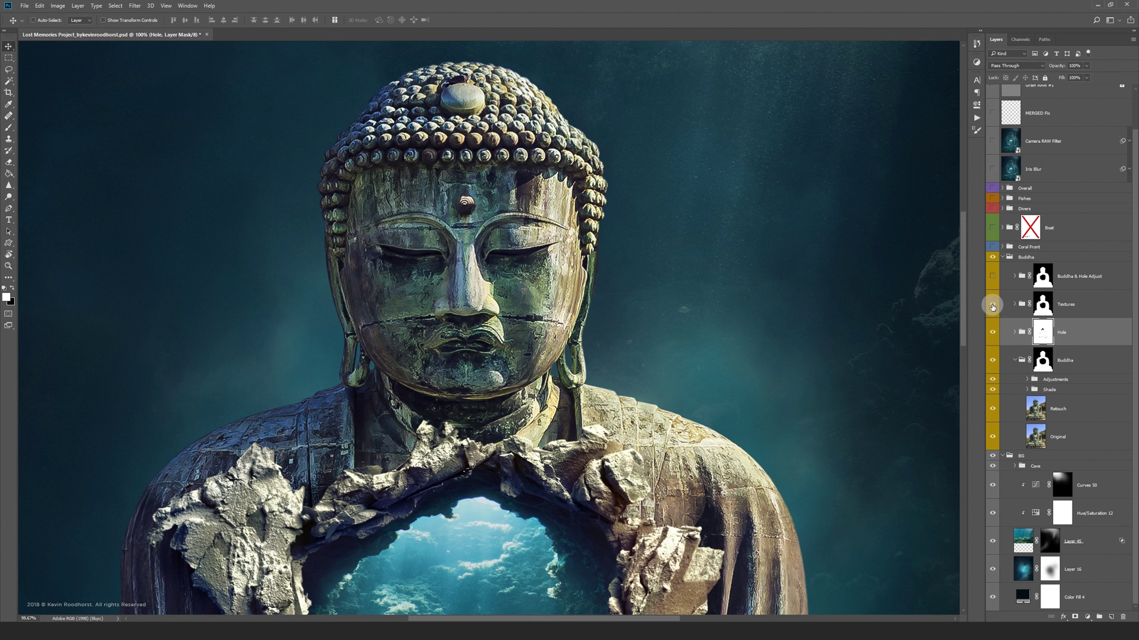
left_click(994, 305)
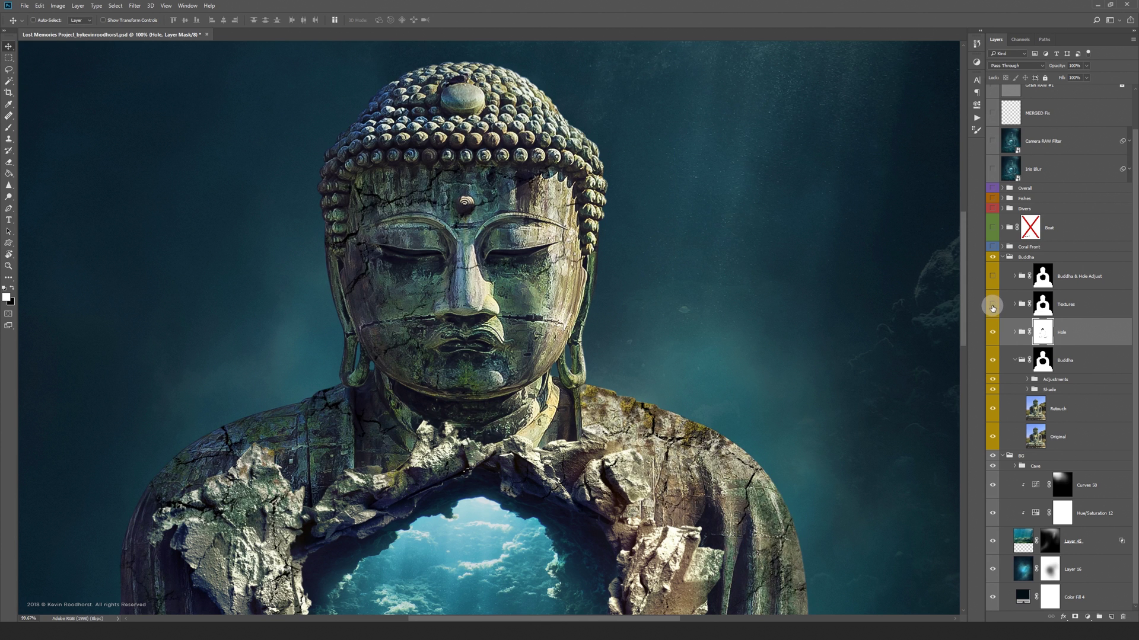
left_click(993, 305)
left_click(993, 304)
key("ctrl+0")
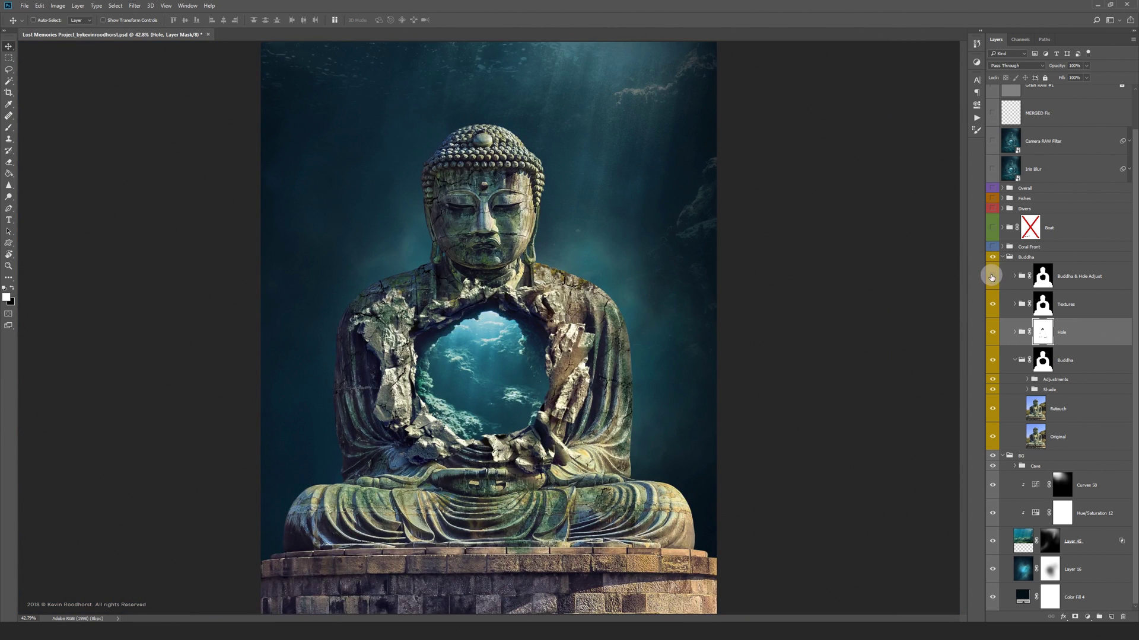
left_click(992, 277)
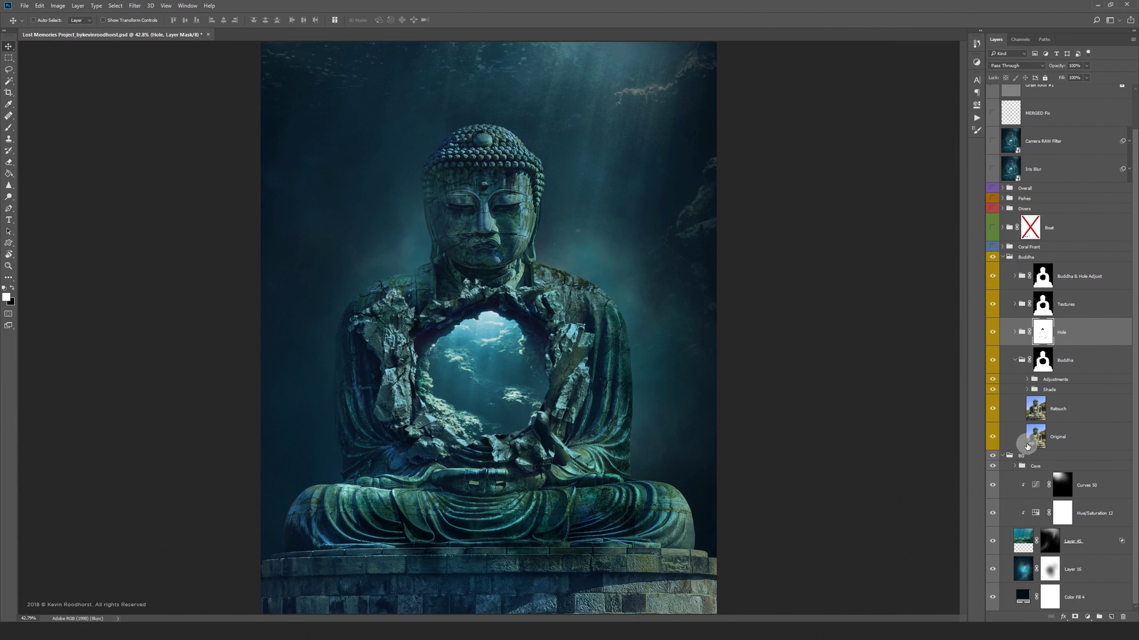
scroll(1005, 454, "up", 2)
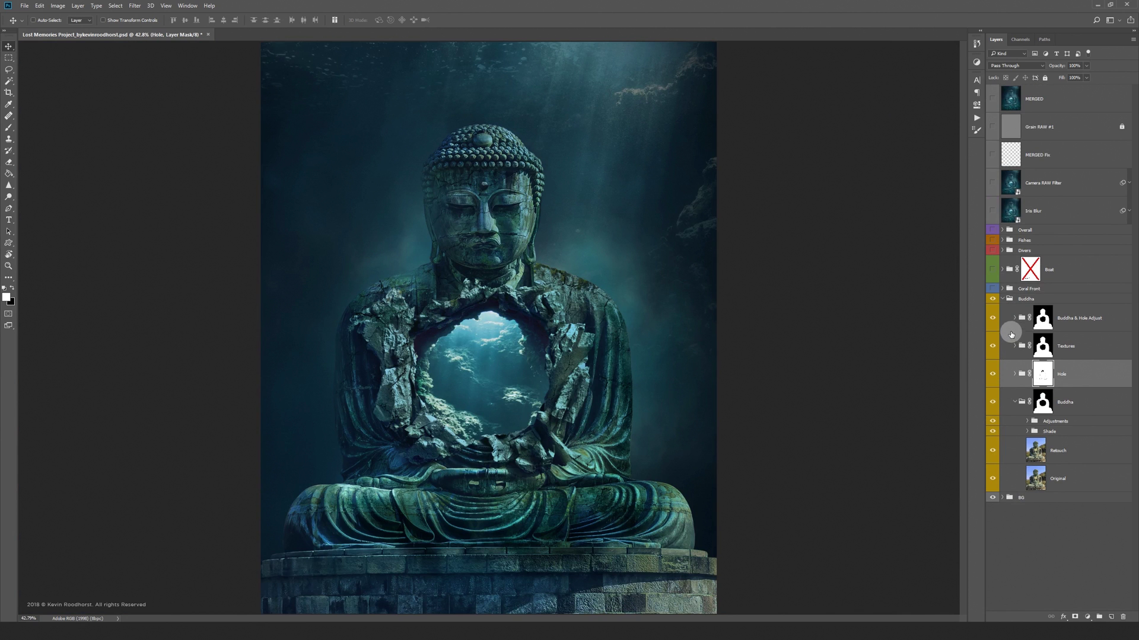
left_click(1015, 318)
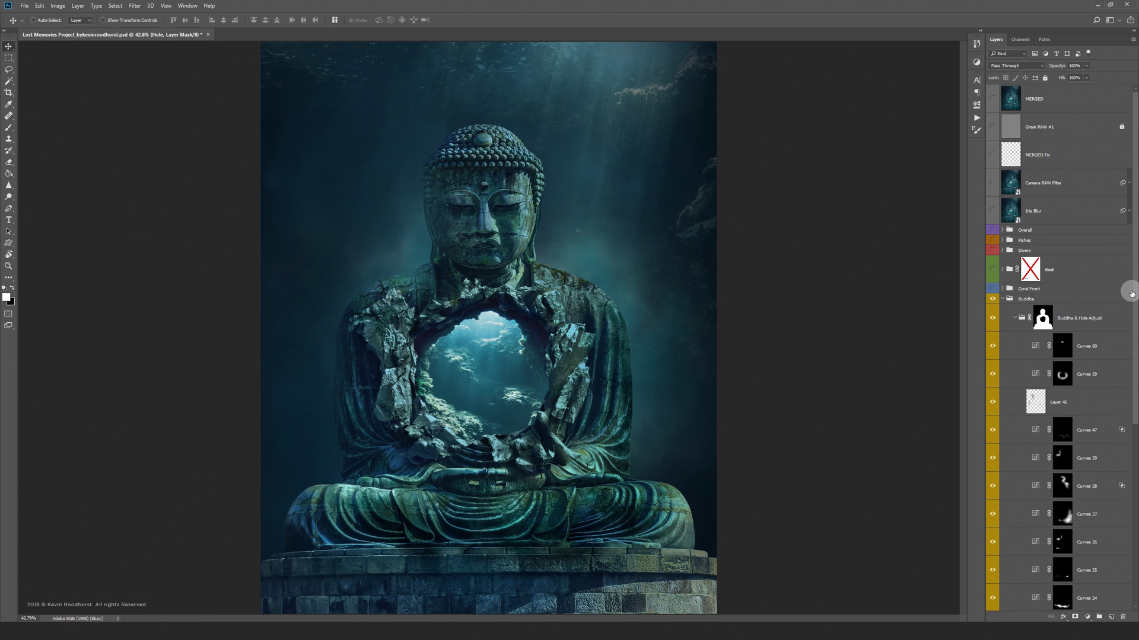
left_click_drag(1130, 293, 1134, 395)
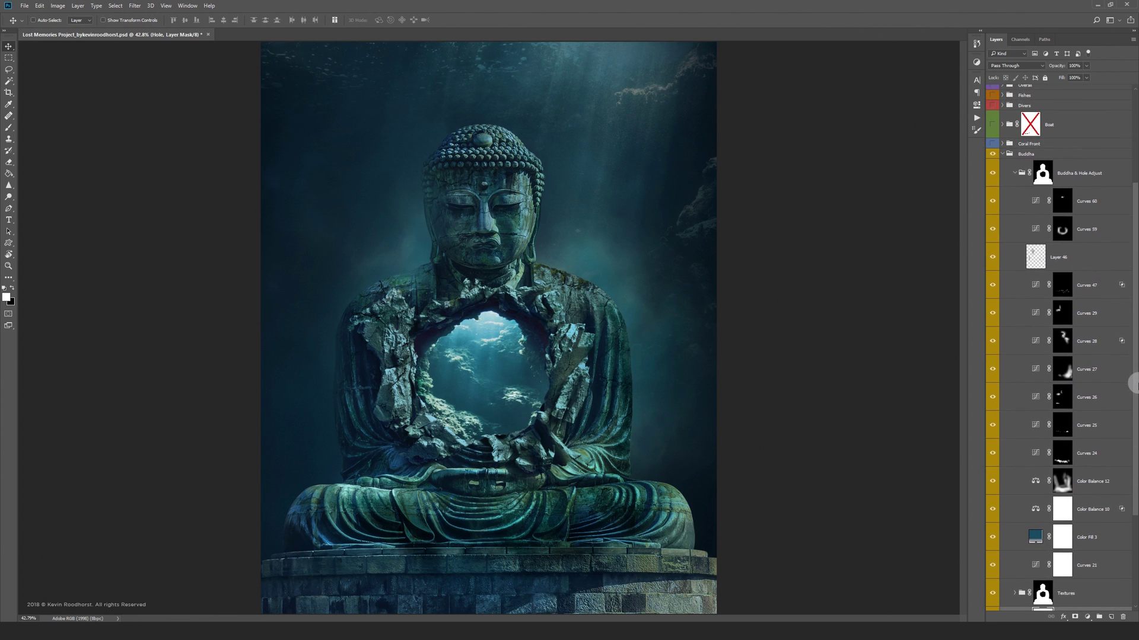
left_click_drag(992, 199, 996, 565)
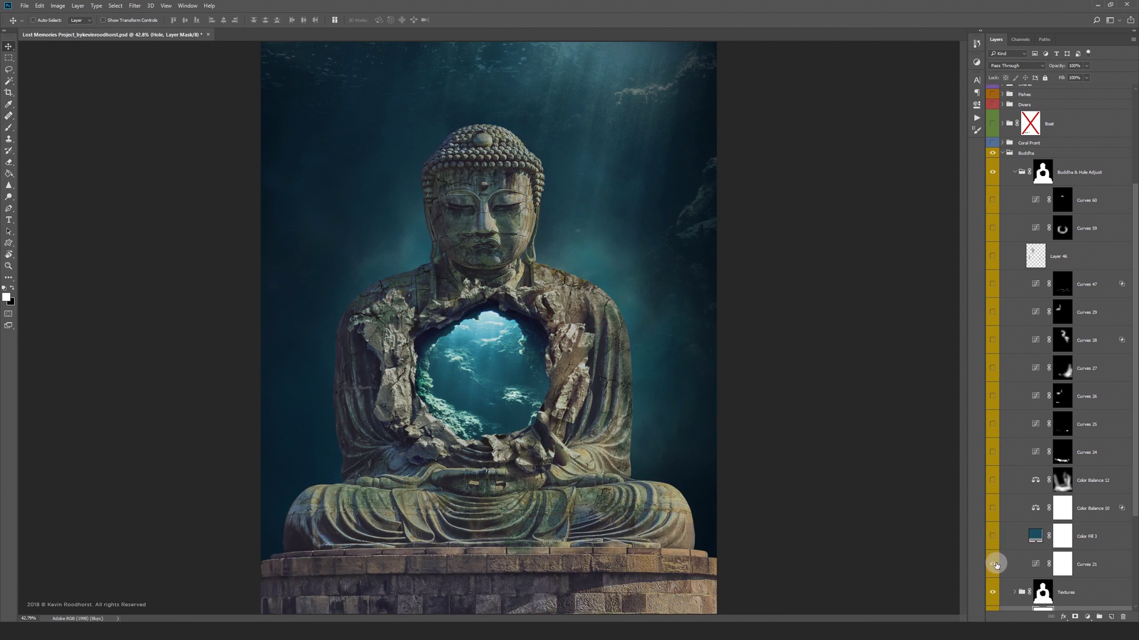
left_click_drag(996, 565, 992, 538)
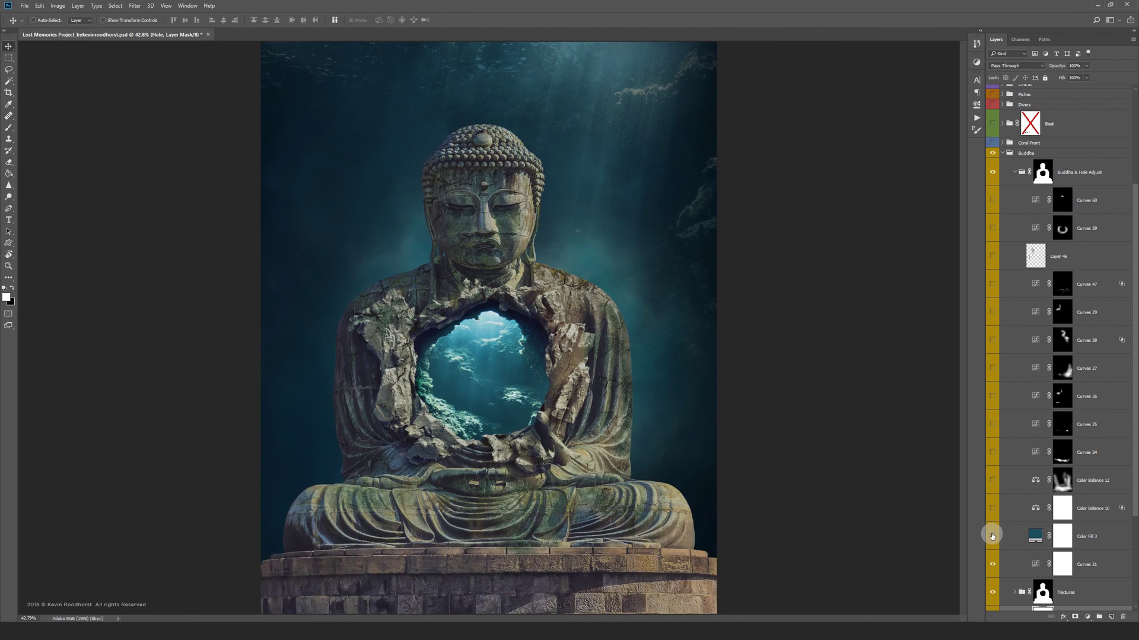
left_click(991, 537)
left_click(1099, 536)
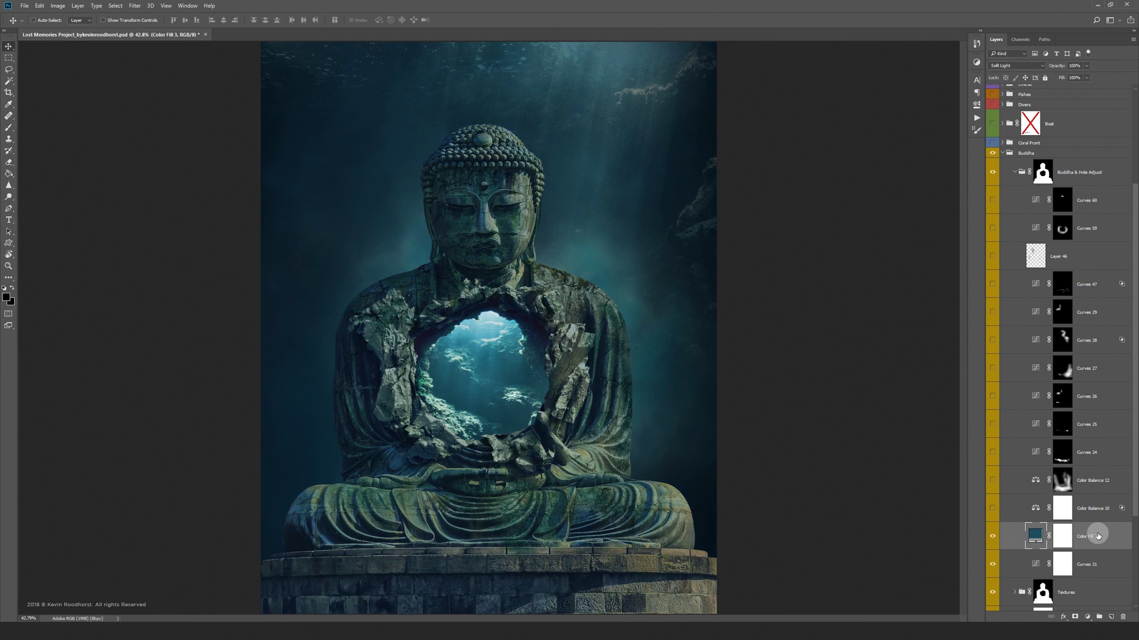
left_click_drag(990, 508, 994, 203)
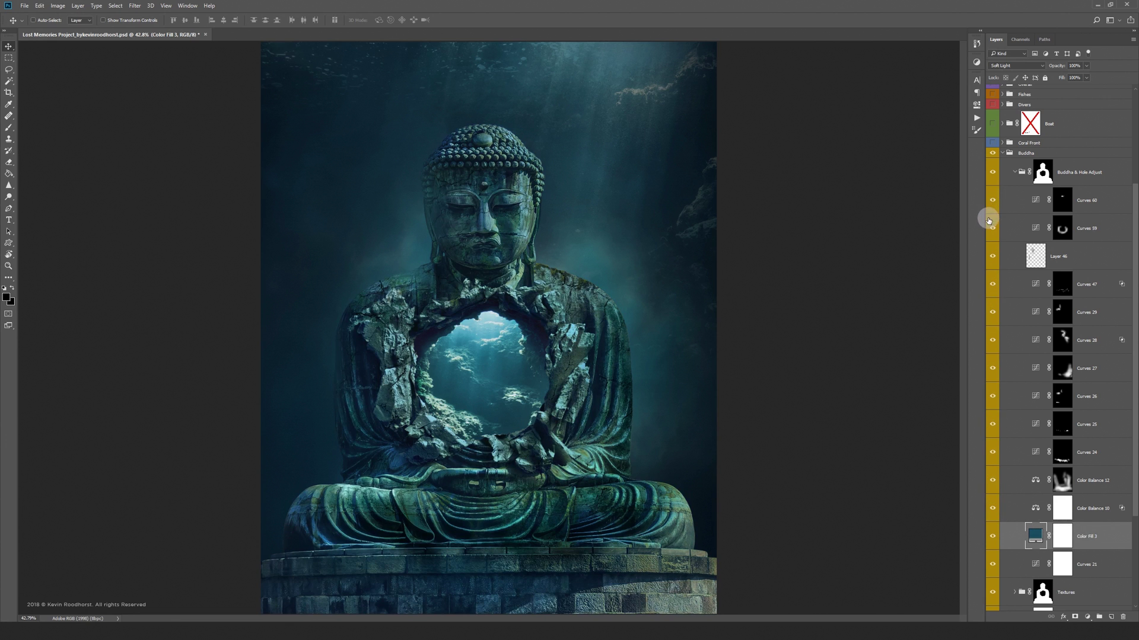
left_click(1014, 172)
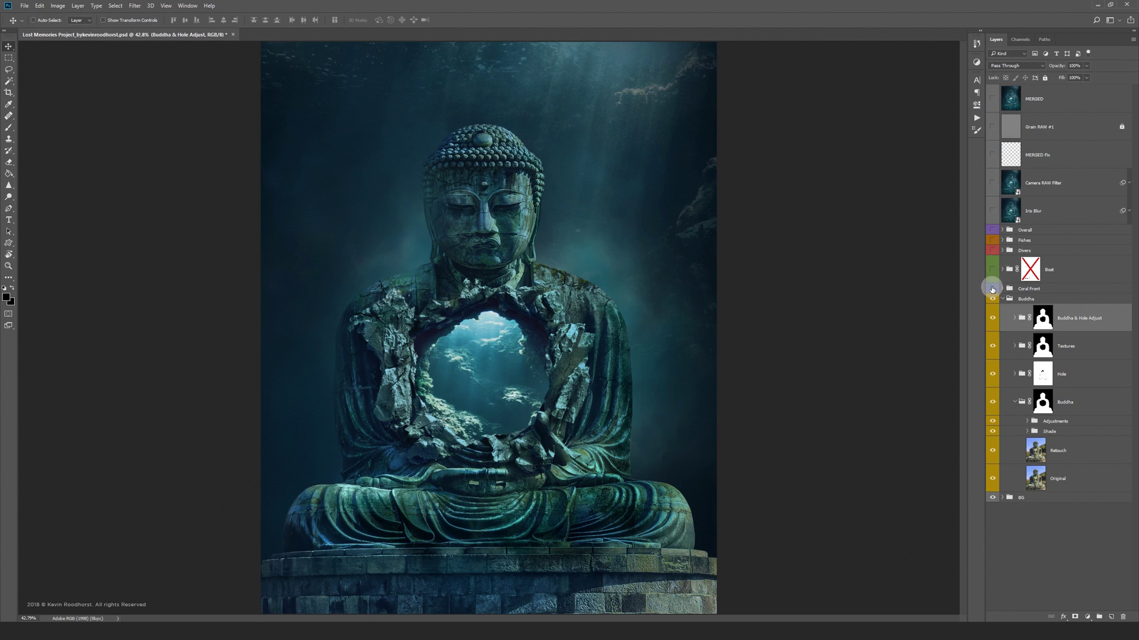
- Show Coral Front and turn on its Hue/Saturation, Curves and Color Balance adjustments
left_click(992, 289)
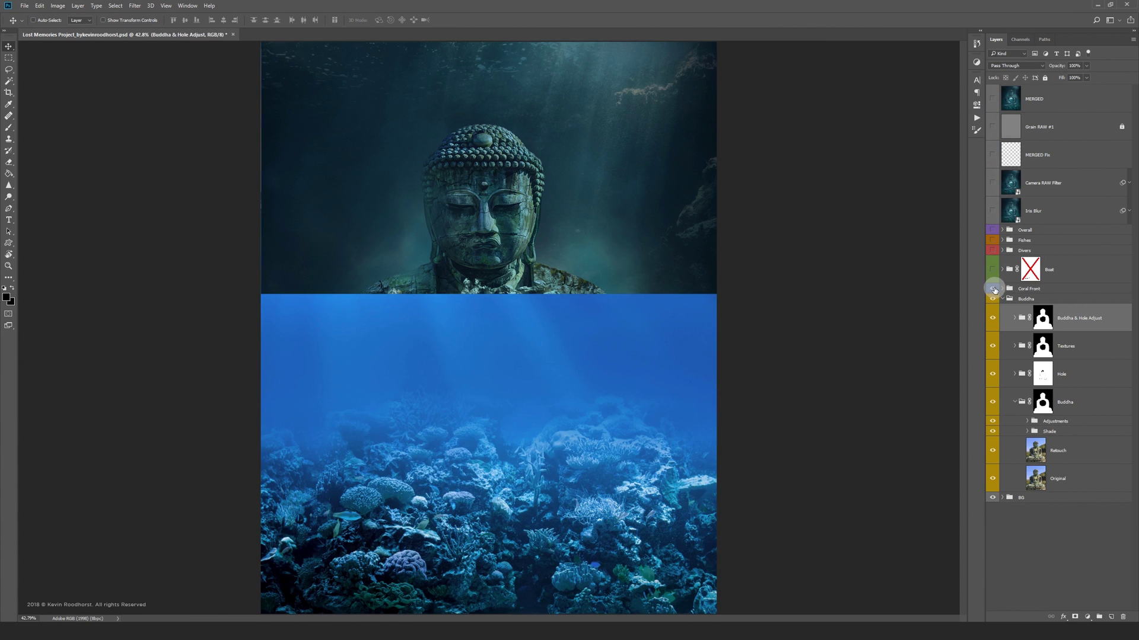
left_click(1003, 290)
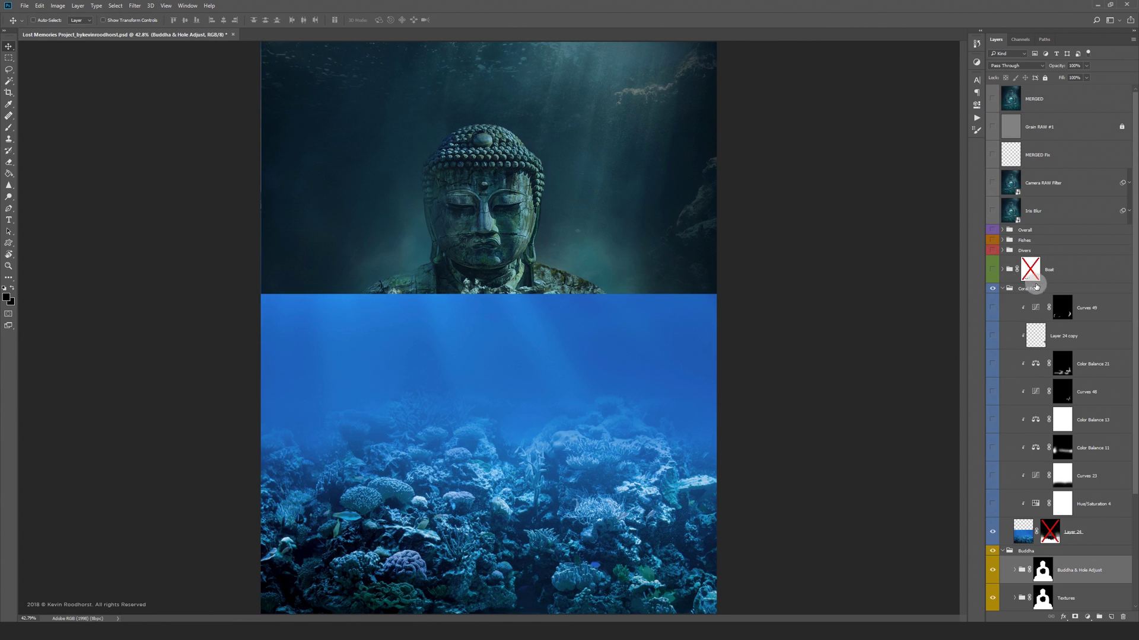
scroll(1133, 325, "down", 2)
scroll(1132, 325, "down", 1)
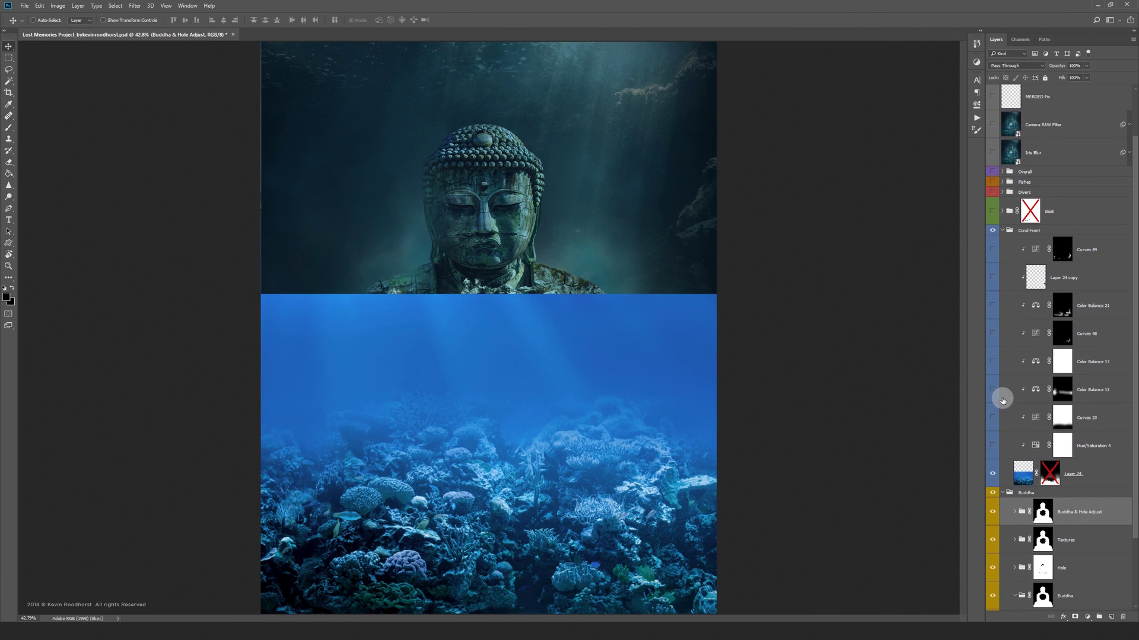
left_click_drag(991, 447, 993, 397)
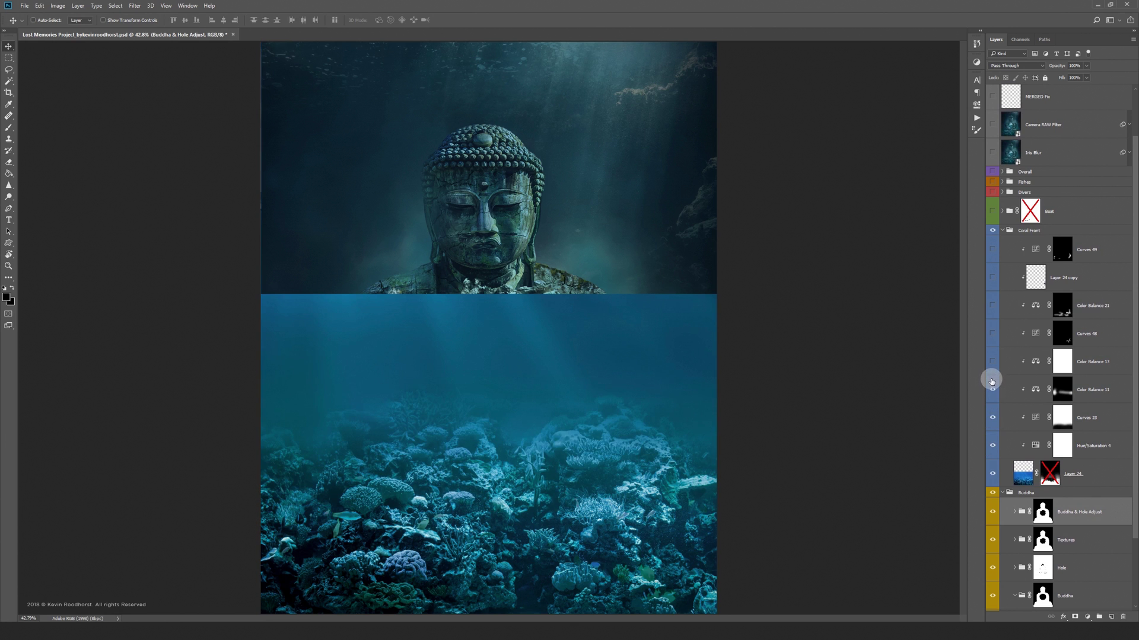
left_click_drag(992, 381, 990, 251)
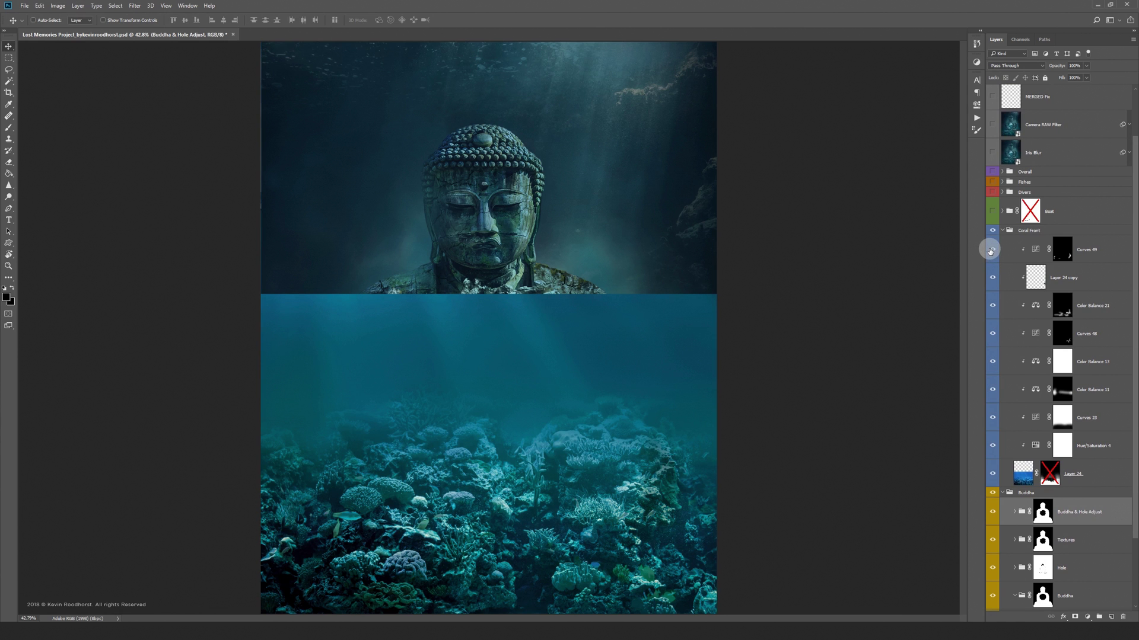
- Compare the coral with Layer 24's mask off and on, leaving Coral Front collapsed
left_click(1049, 476, "shift")
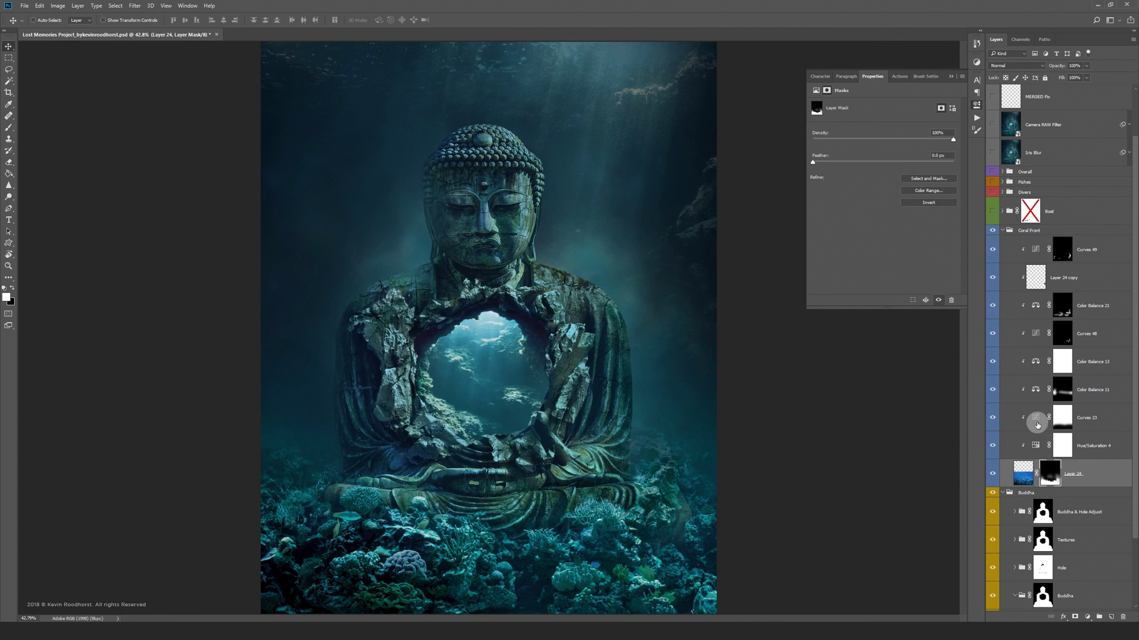
left_click(1049, 475, "shift")
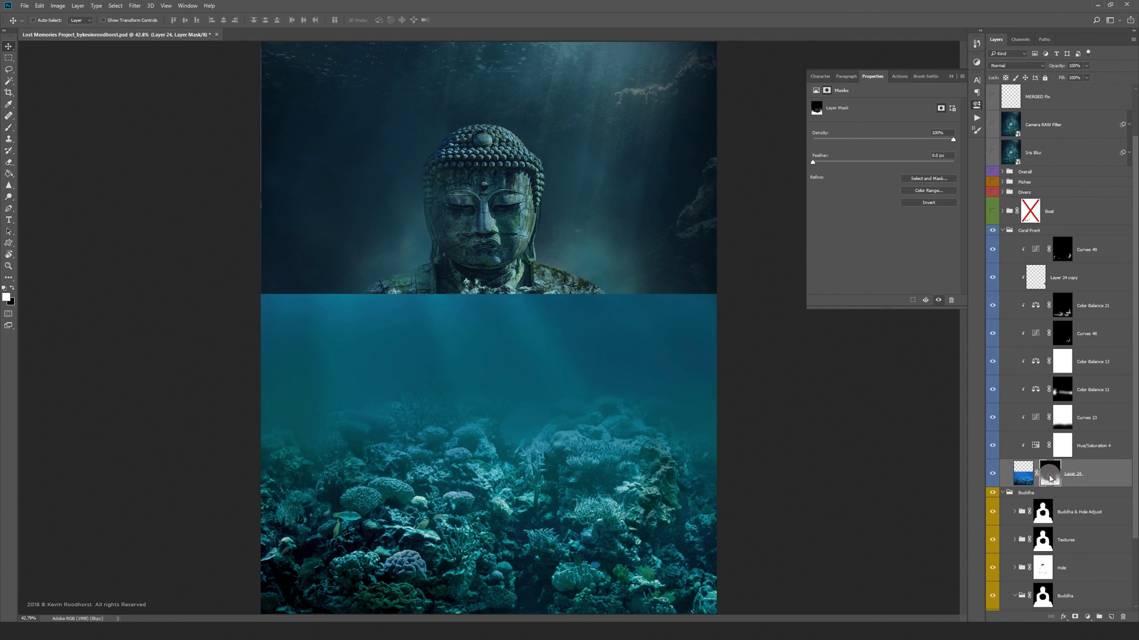
left_click(1050, 478, "shift")
left_click(1049, 480, "shift")
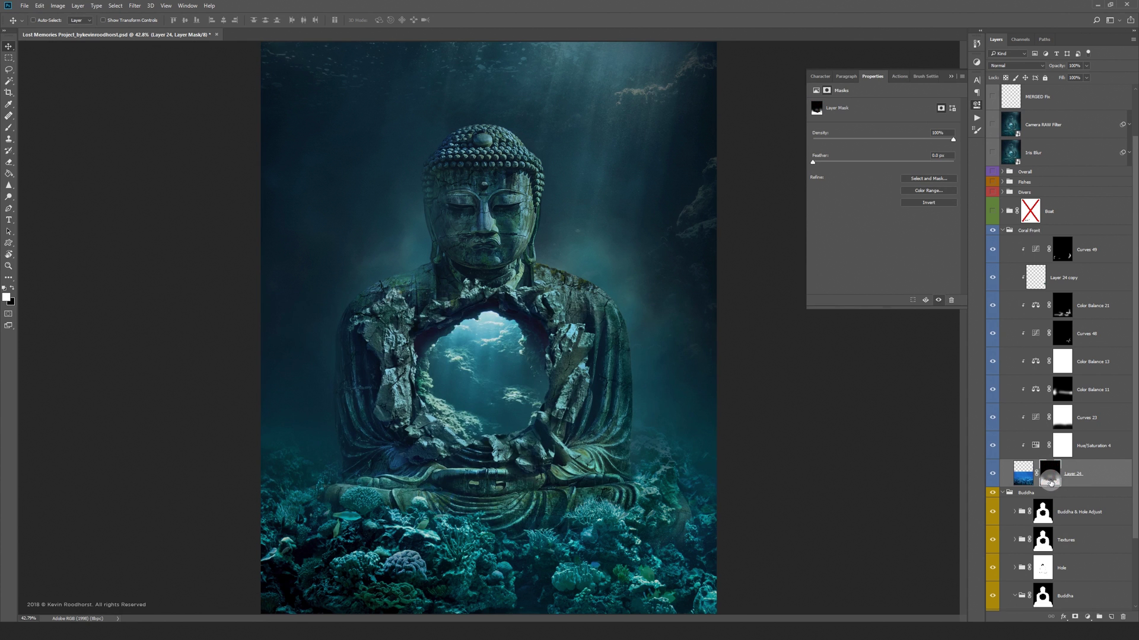
left_click(1003, 232)
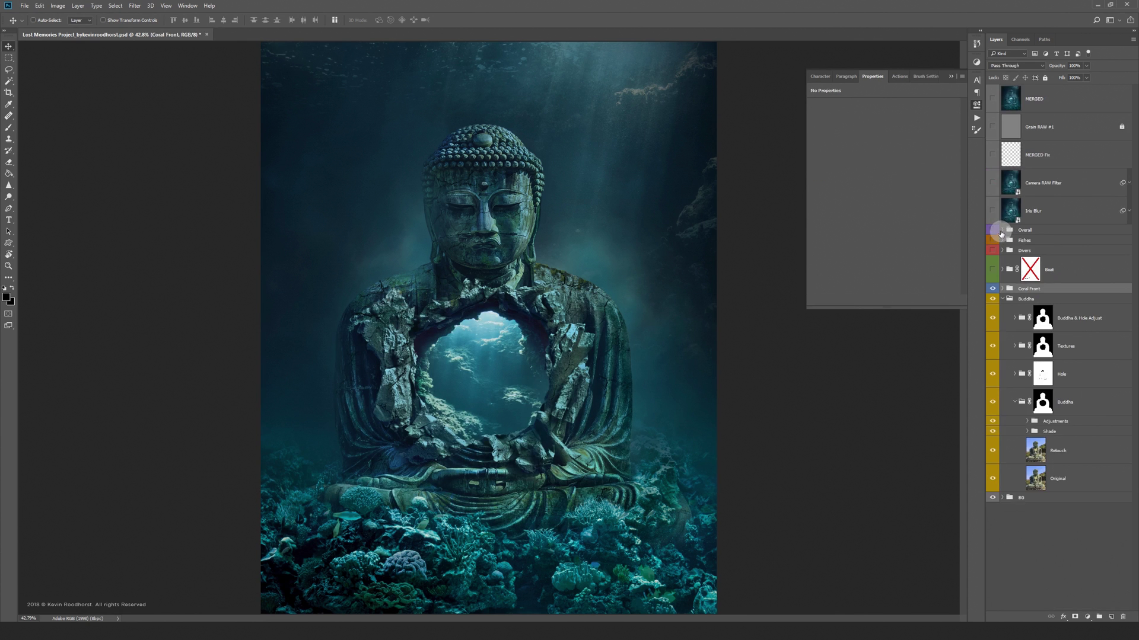
- Show the sunken boat, comparing it on and off, and select the Boat group's mask
left_click(992, 270)
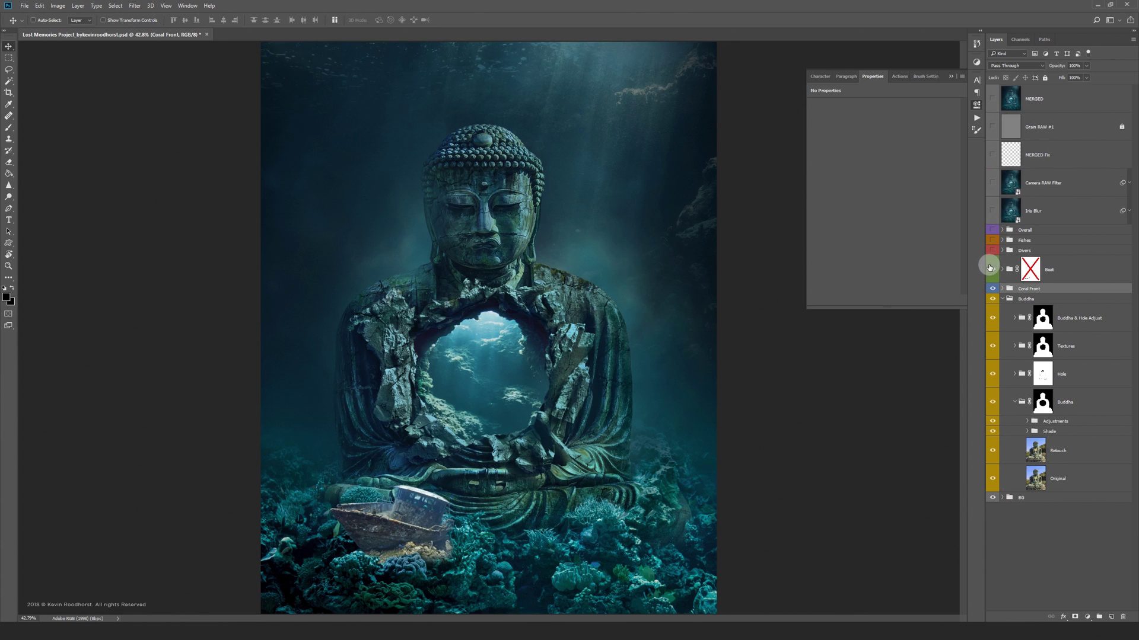
left_click(993, 269)
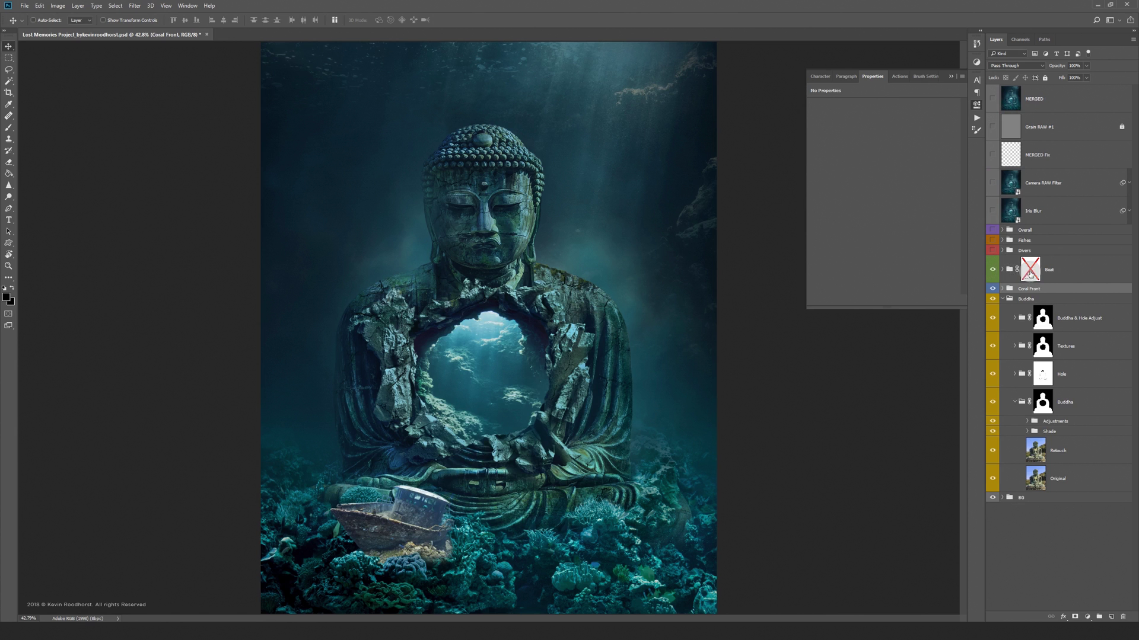
left_click(1029, 270)
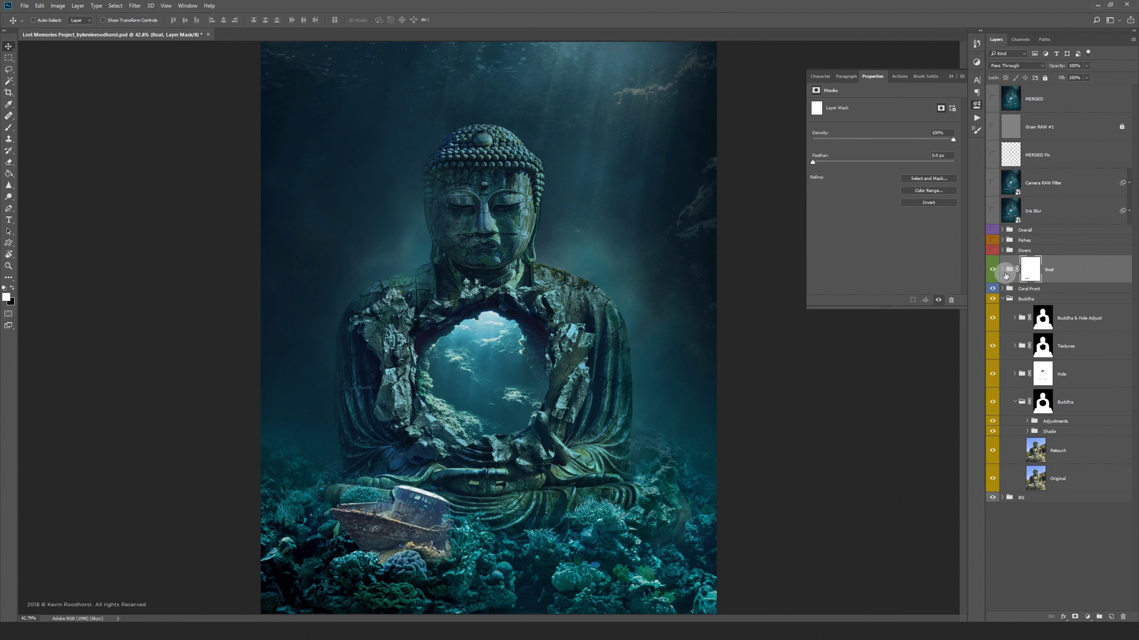
left_click(1003, 270)
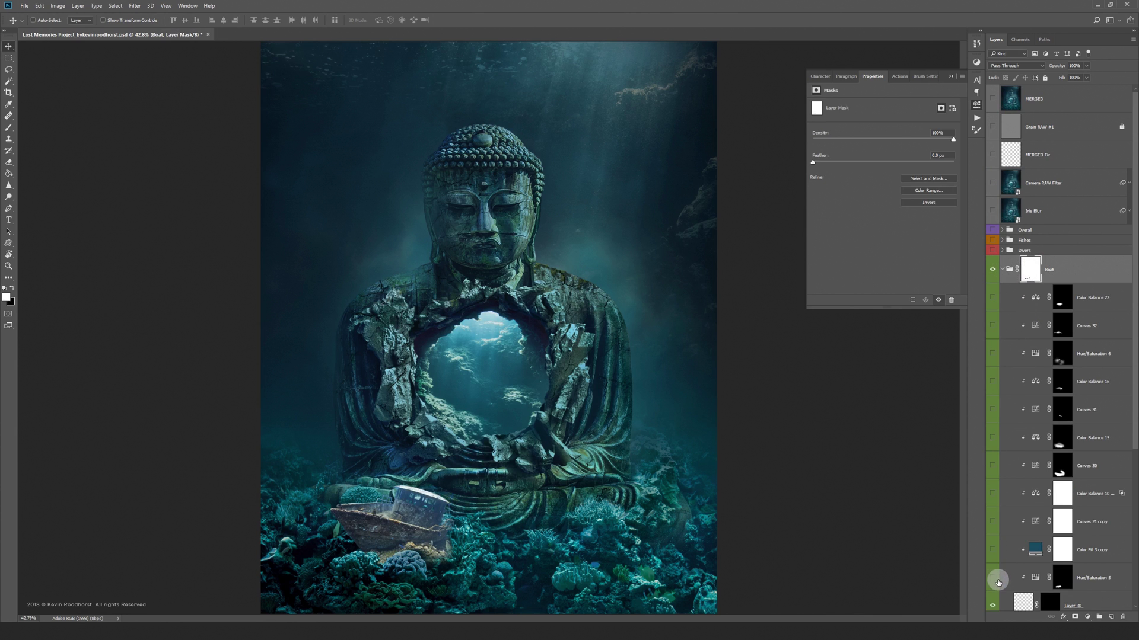
- Turn on all the Boat group's adjustments, comparing with them off, and collapse the group
left_click_drag(994, 578, 992, 388)
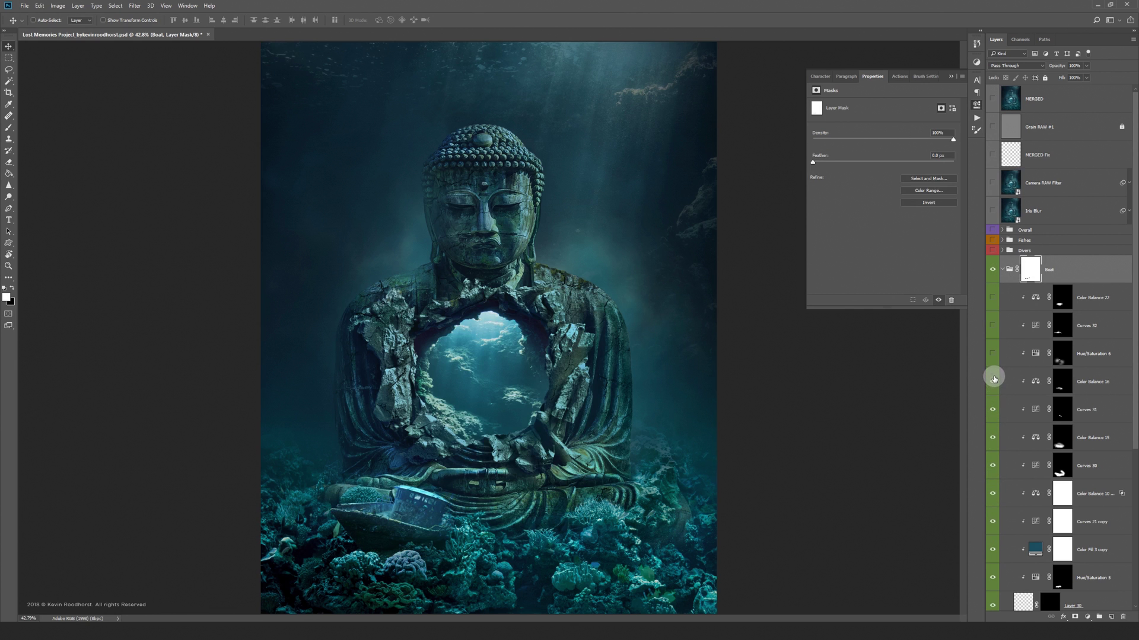
left_click_drag(992, 387, 993, 297)
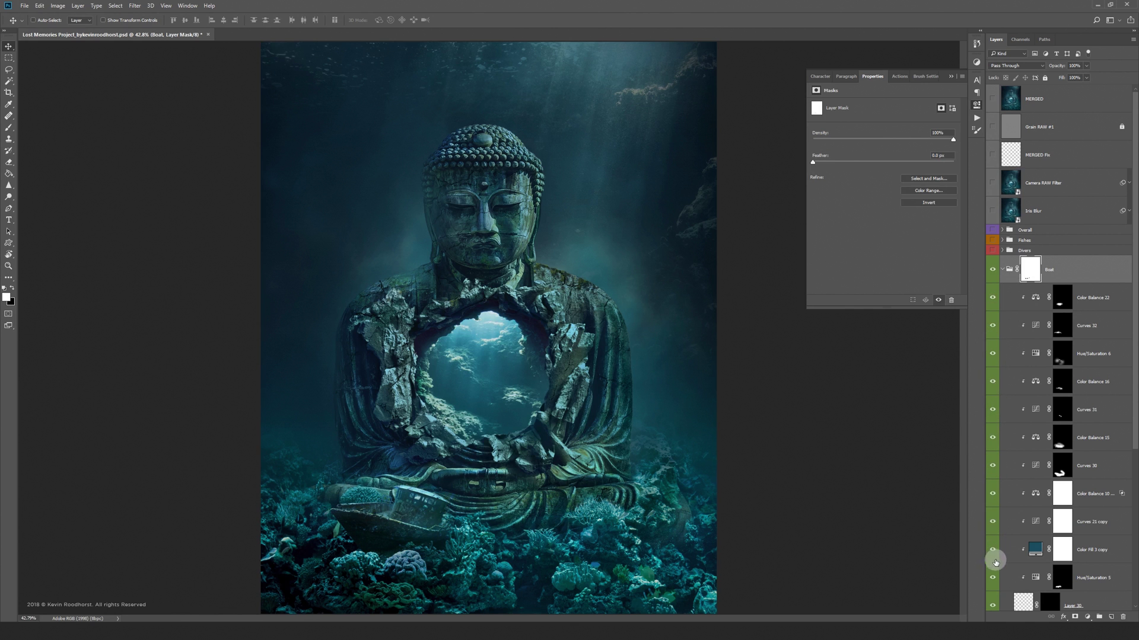
left_click_drag(993, 575, 992, 303)
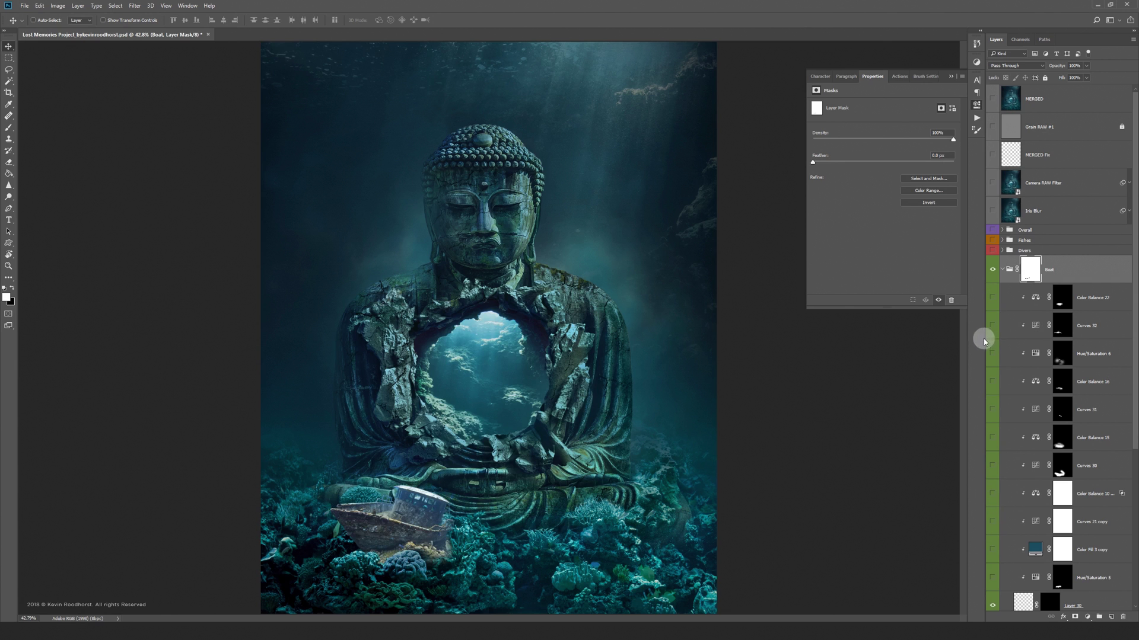
left_click_drag(992, 575, 1009, 287)
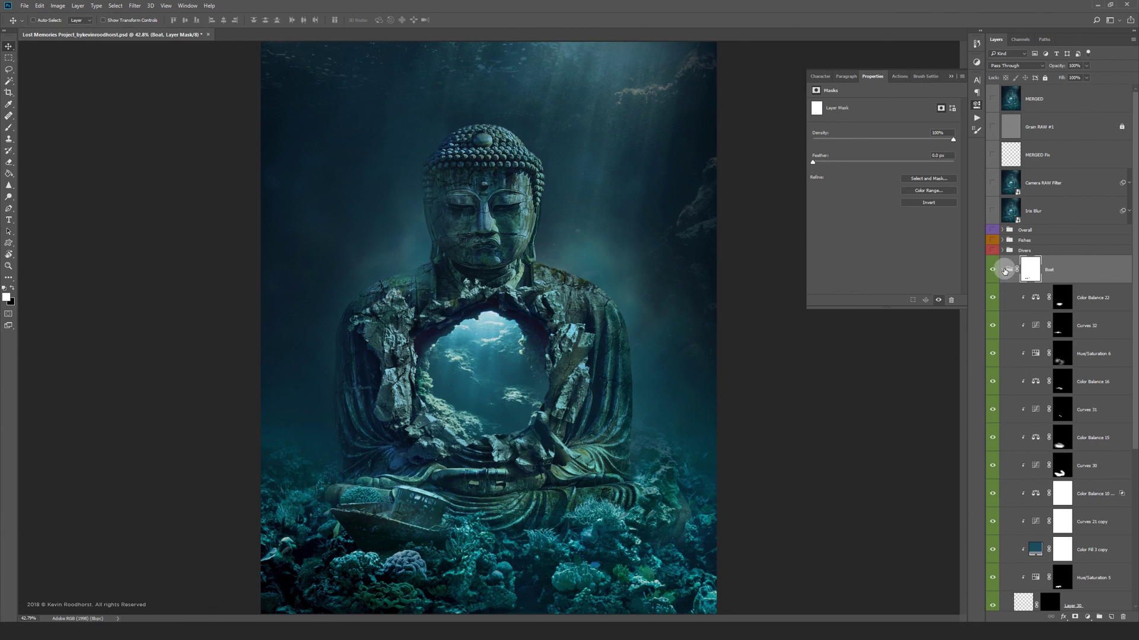
left_click(1001, 269)
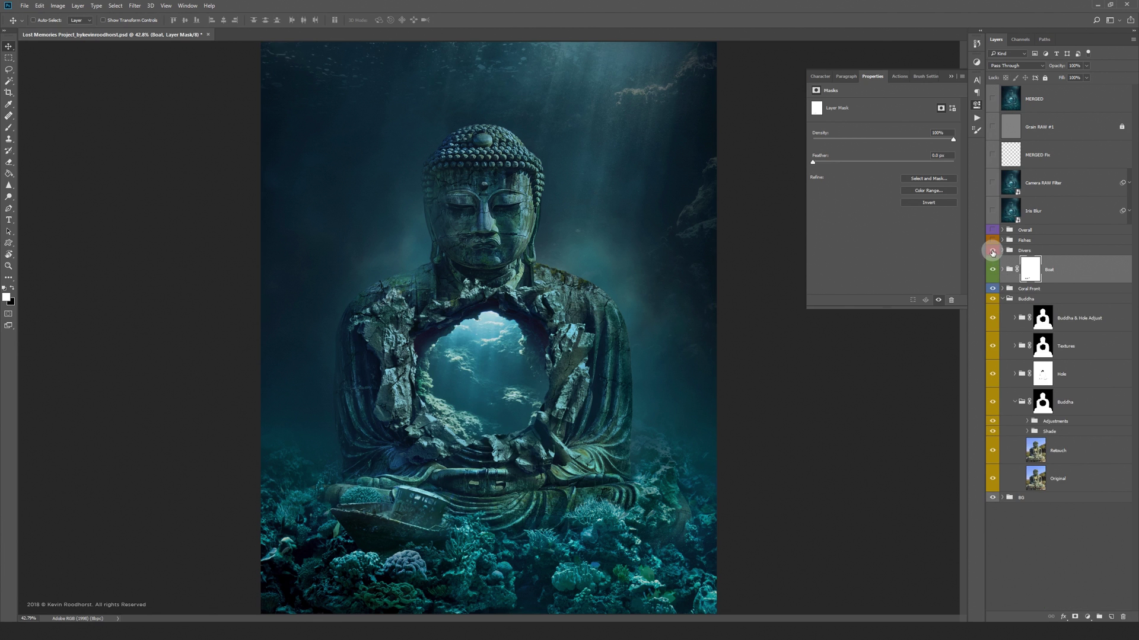
left_click(992, 251)
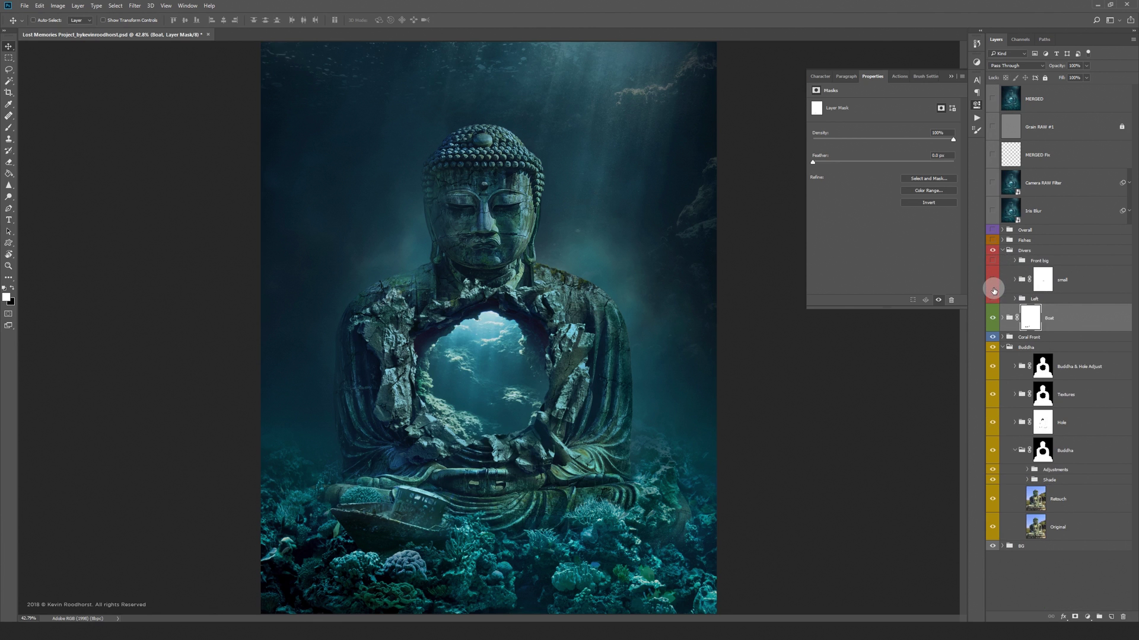
- Show the small and Left diver groups and zoom in on the diver beside the boat
left_click(992, 280)
left_click(993, 299)
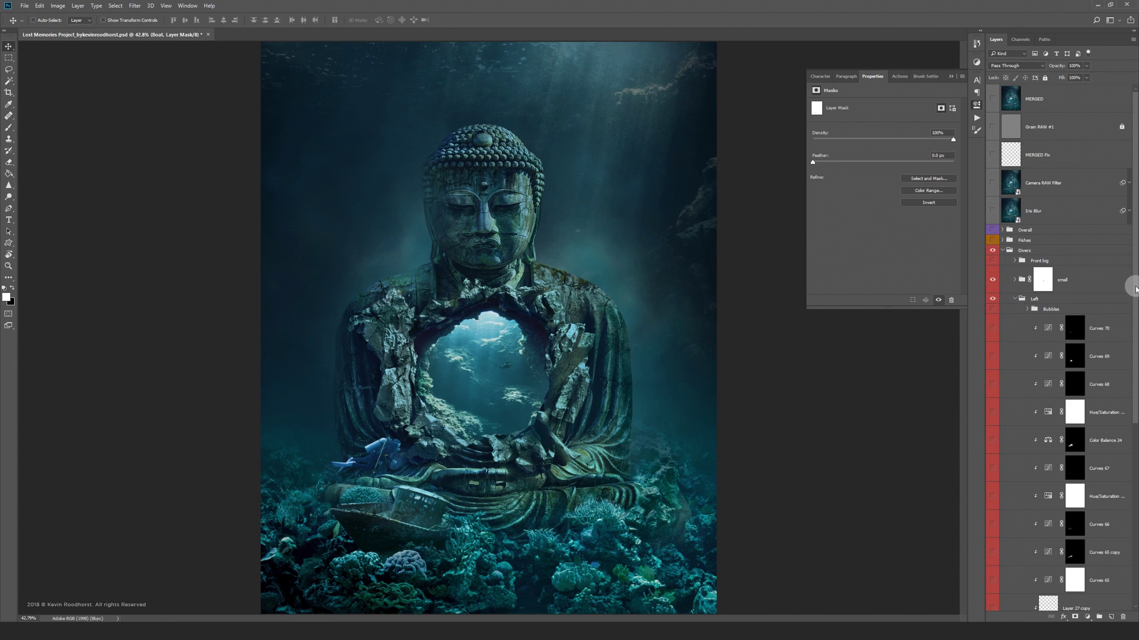
scroll(1135, 290, "down", 4)
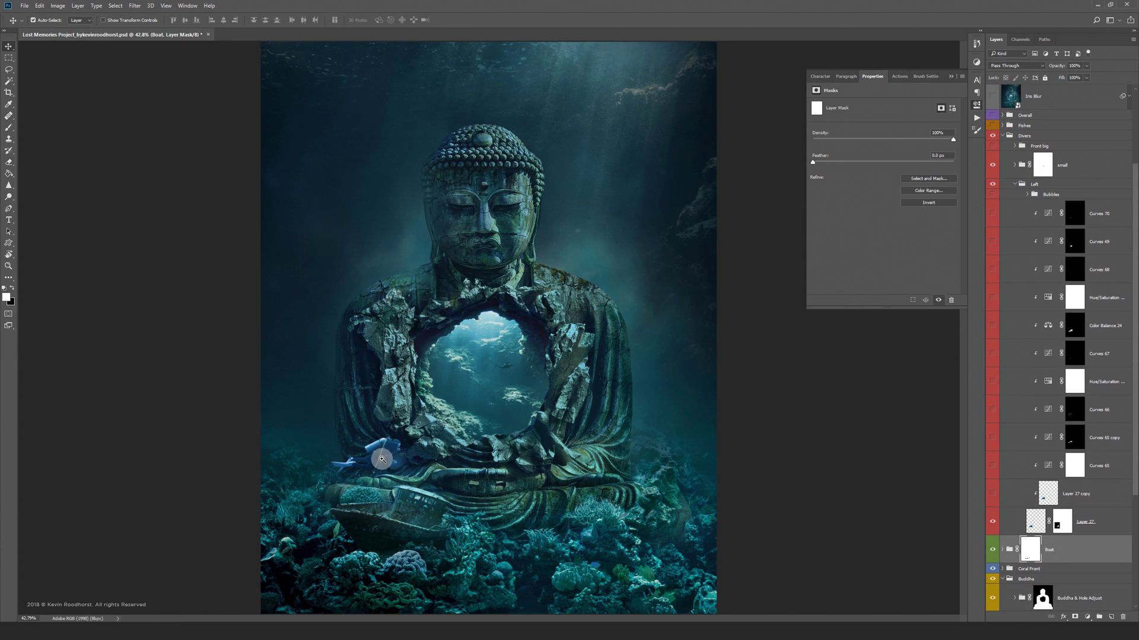
scroll(380, 458, "up", 5)
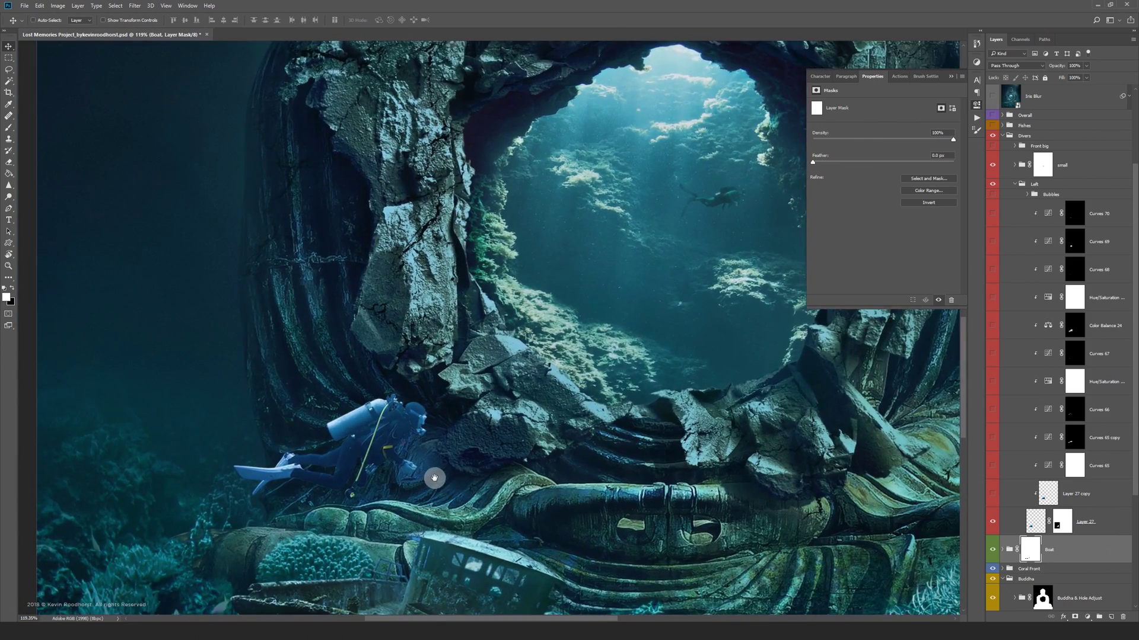
mouse_move(432, 471)
left_mouse_down()
mouse_move(481, 439)
mouse_move(488, 416)
left_mouse_up()
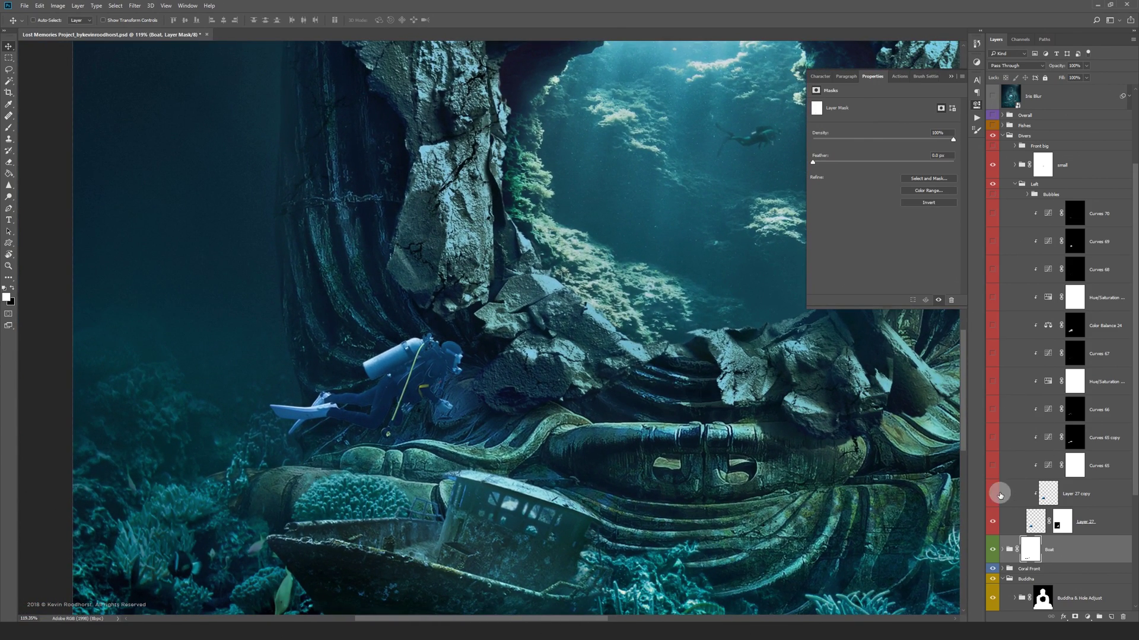
- Enable Layer 27 copy through Curves 70 in Left, comparing the Bubbles on and off
left_click(993, 495)
left_click_drag(993, 494, 993, 367)
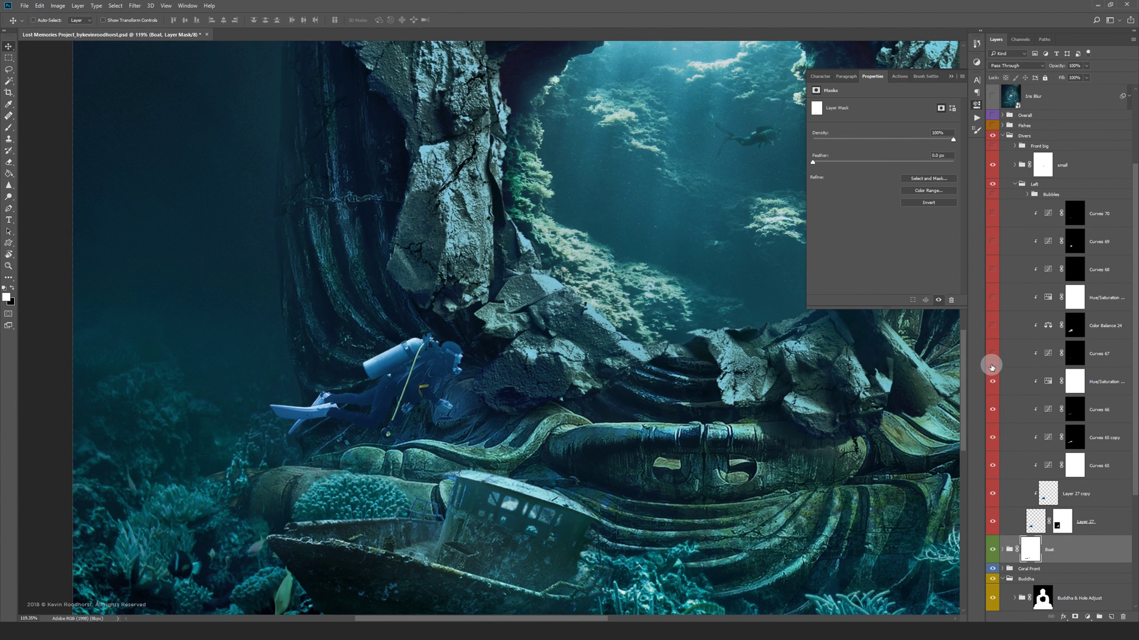
left_click_drag(991, 363, 996, 301)
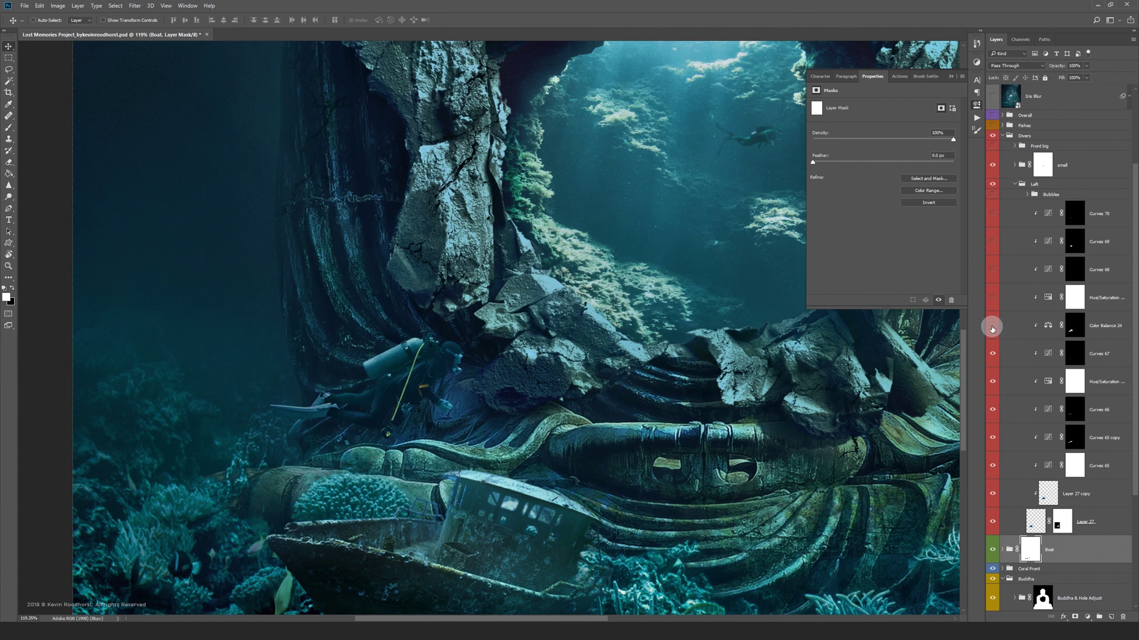
left_click_drag(992, 328, 994, 243)
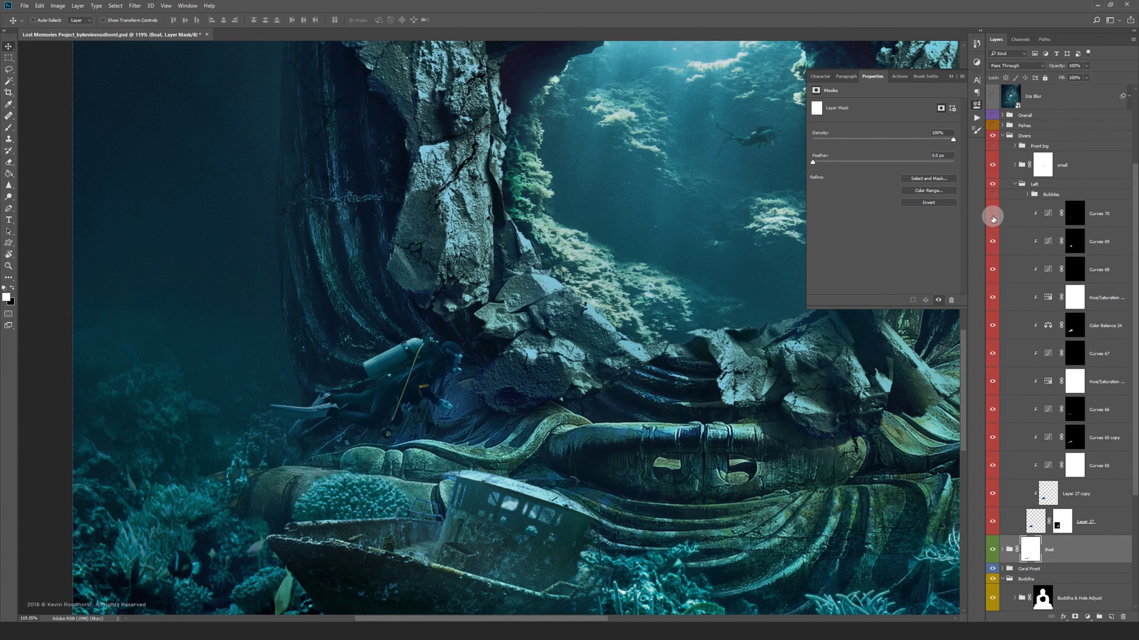
left_click_drag(993, 217, 991, 195)
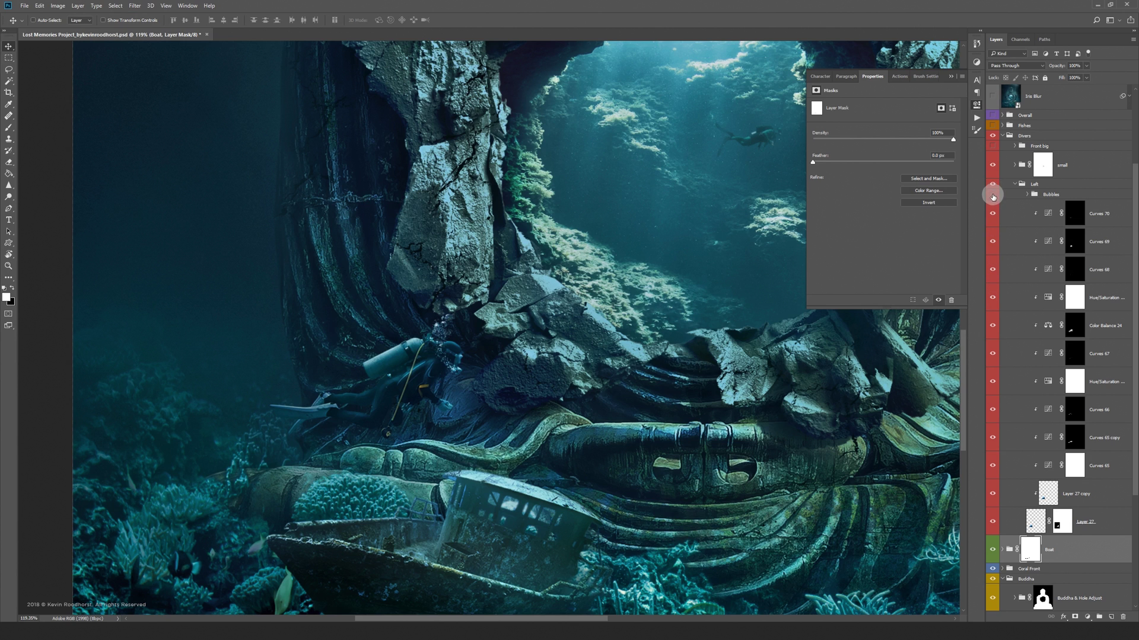
left_click(992, 194)
left_click(992, 194)
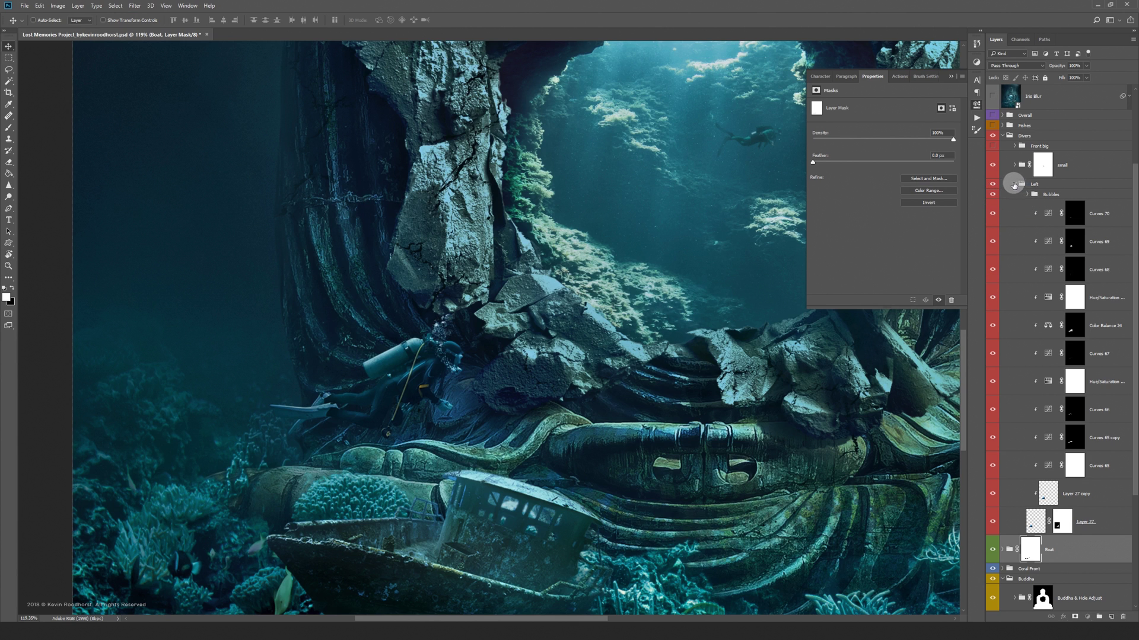
- Collapse Left, bring the whole rock opening into view, and show the Front big diver
left_click(1014, 185)
left_click_drag(775, 240, 503, 371)
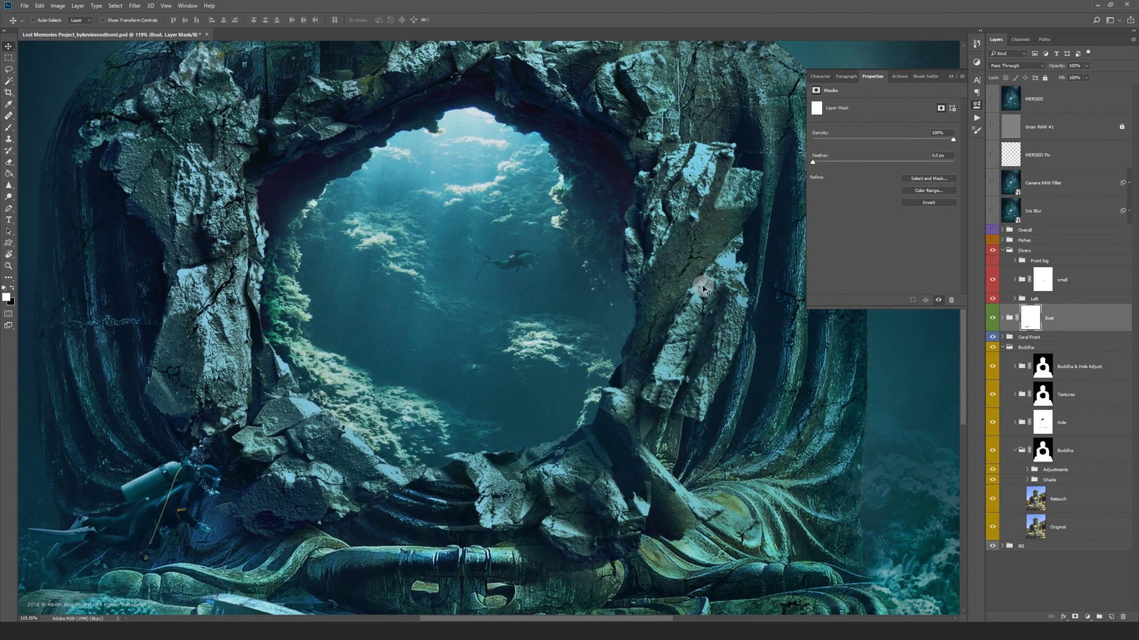
left_click(993, 260)
- Turn on Layer 37 and the Hue/Saturation layers in Front big, then fit the image in view
left_click(1015, 261)
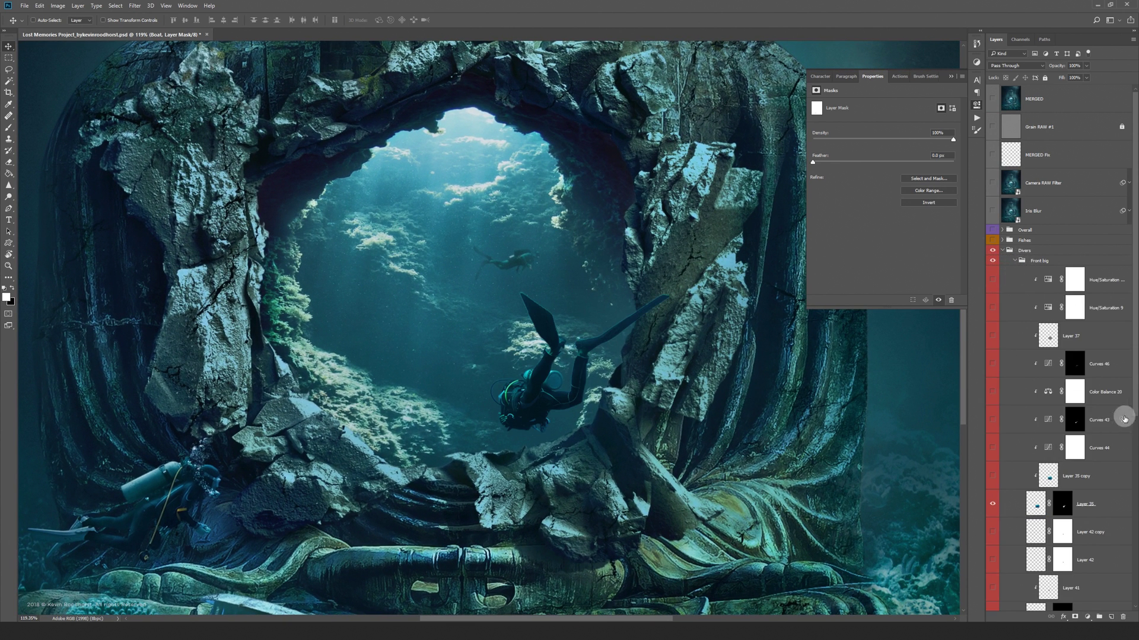
left_click_drag(1132, 388, 1132, 436)
left_click_drag(993, 531, 992, 260)
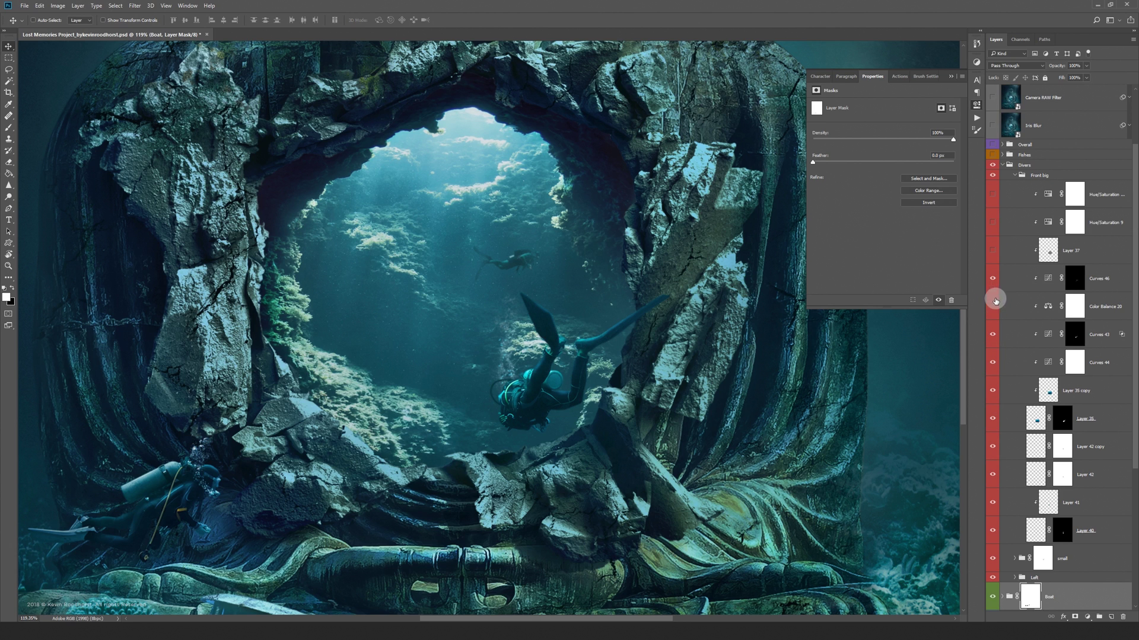
left_click_drag(992, 251, 993, 194)
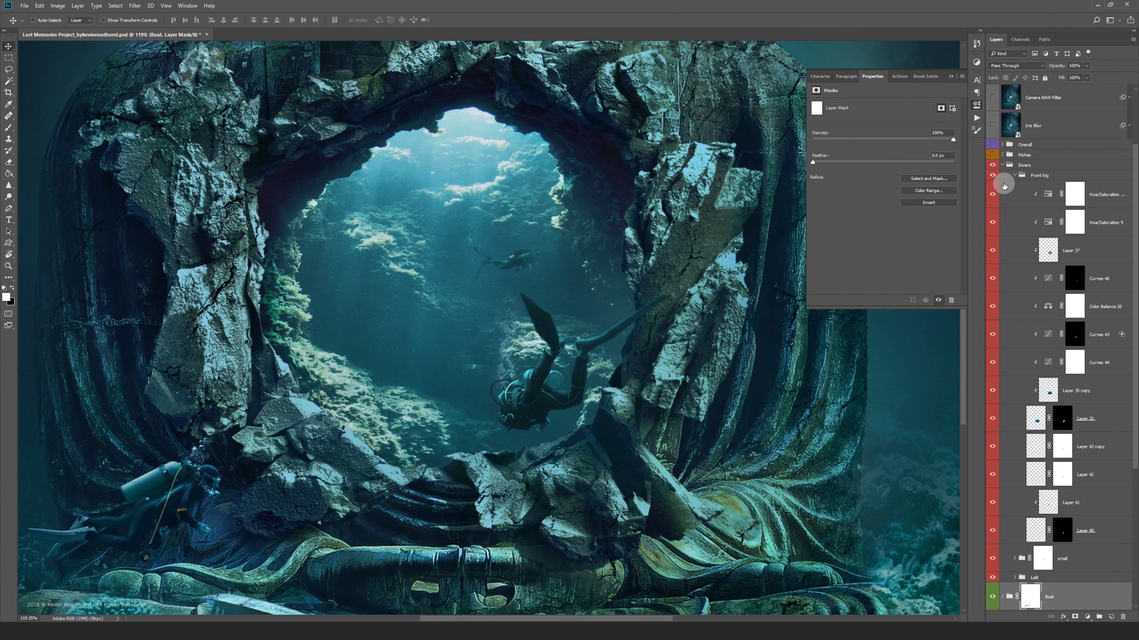
left_click(1014, 177)
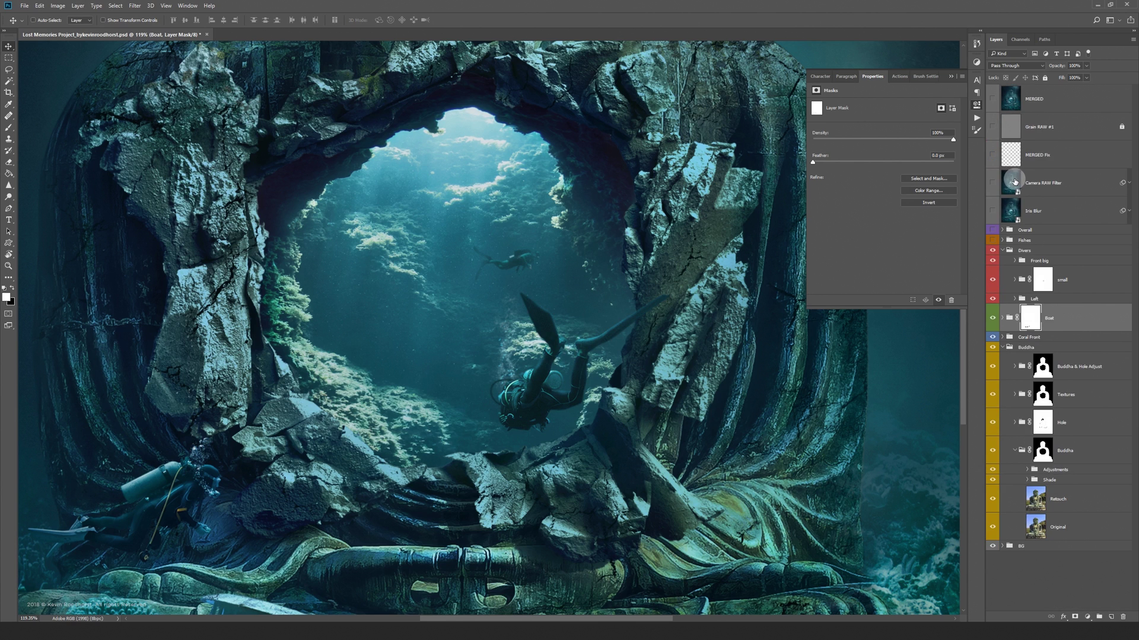
key("ctrl+0")
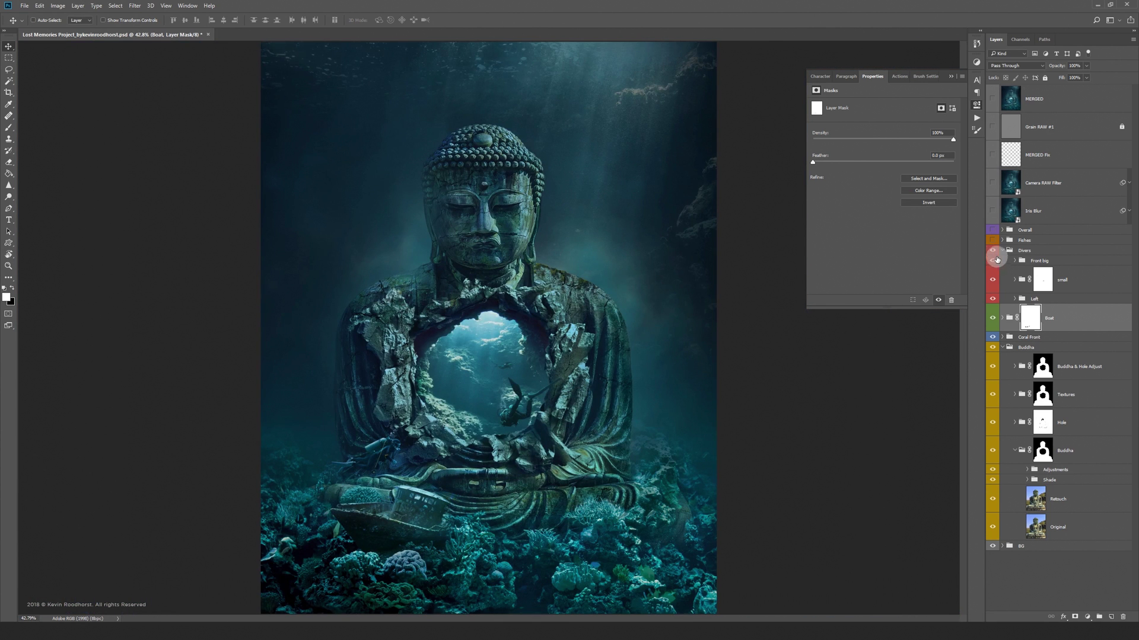
- Collapse Divers, briefly expand and collapse Fishes, and expand the Overall group
left_click(1005, 252)
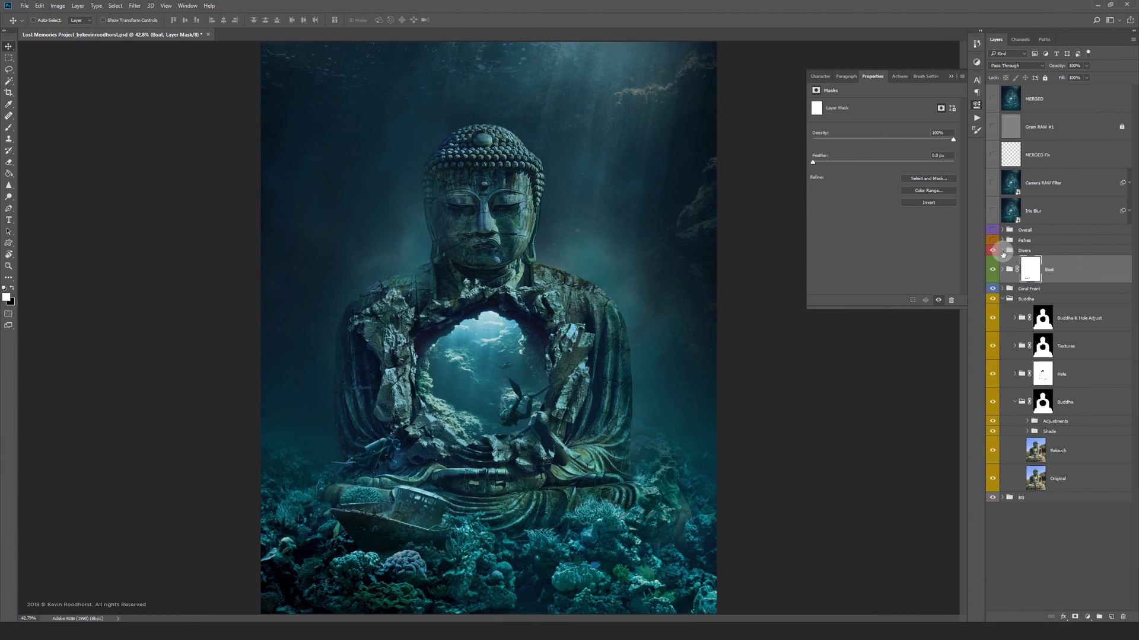
left_click(1003, 241)
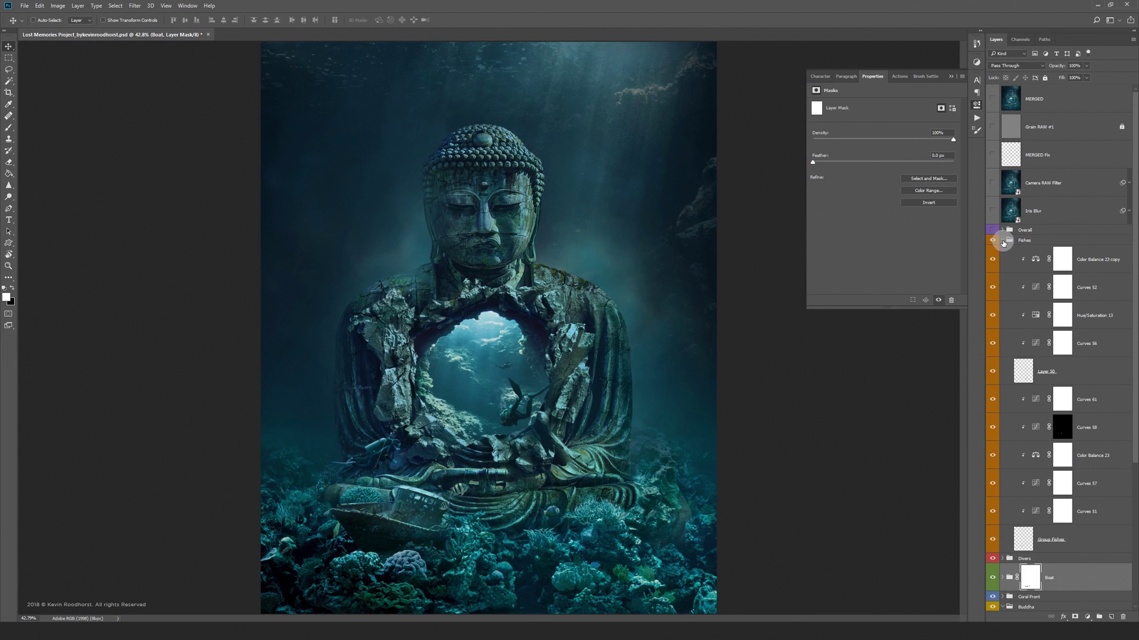
left_click(1004, 243)
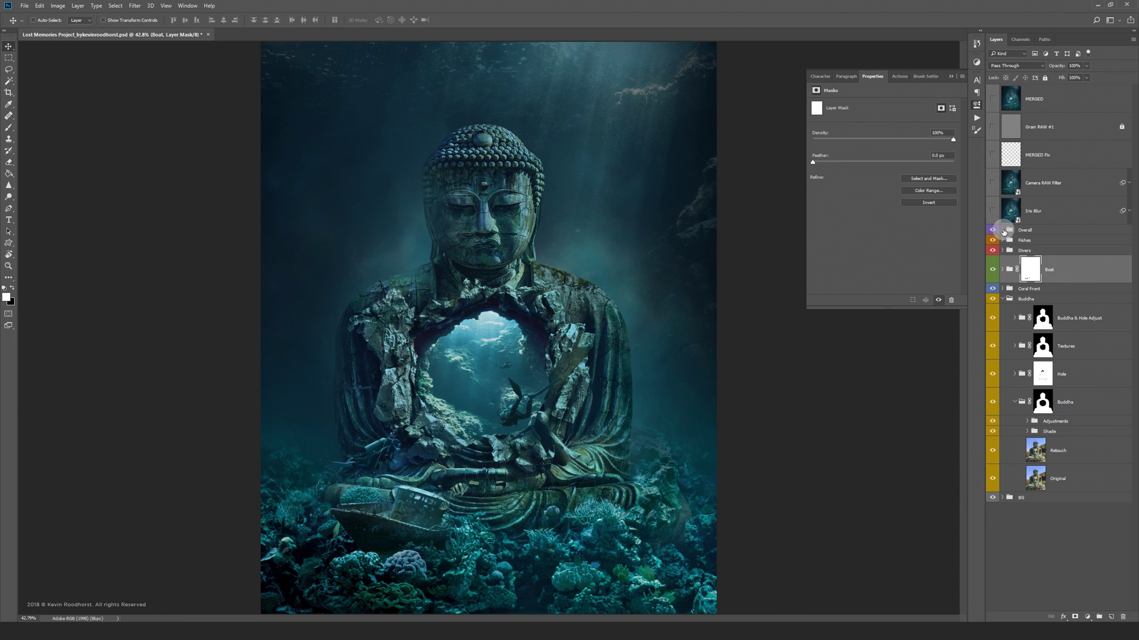
left_click(1005, 232)
left_click_drag(1137, 233, 1133, 336)
- Show Hue/Saturation 1, Curves 37, Screen Light and Layers 33, 34, 38, 43, 47 and 49
left_click(994, 540)
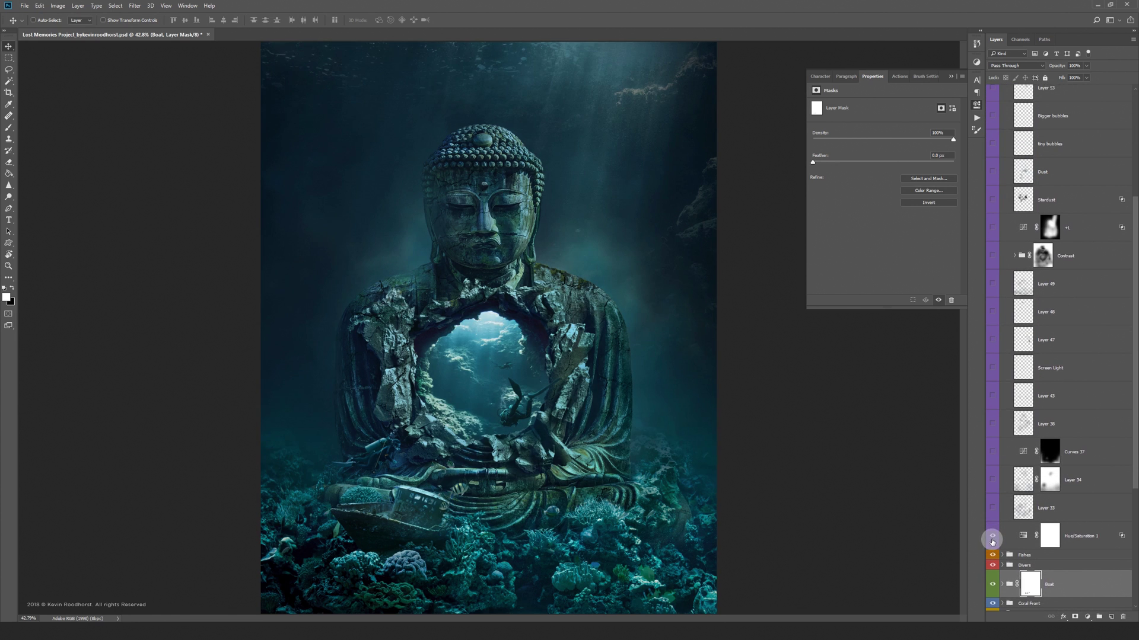
left_click(991, 510)
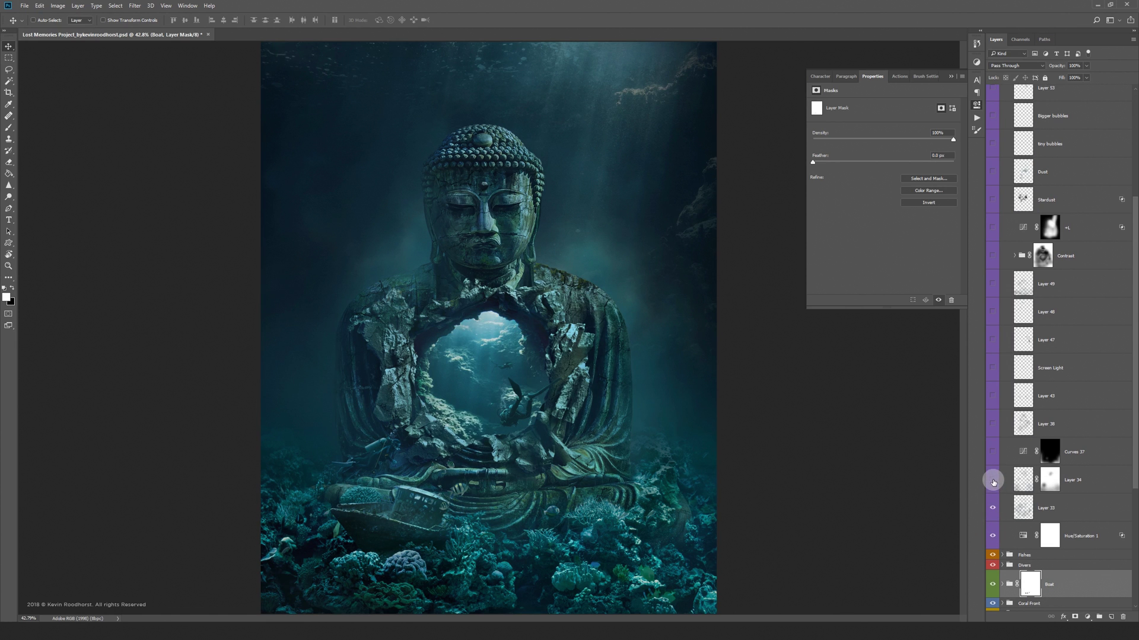
left_click(992, 480)
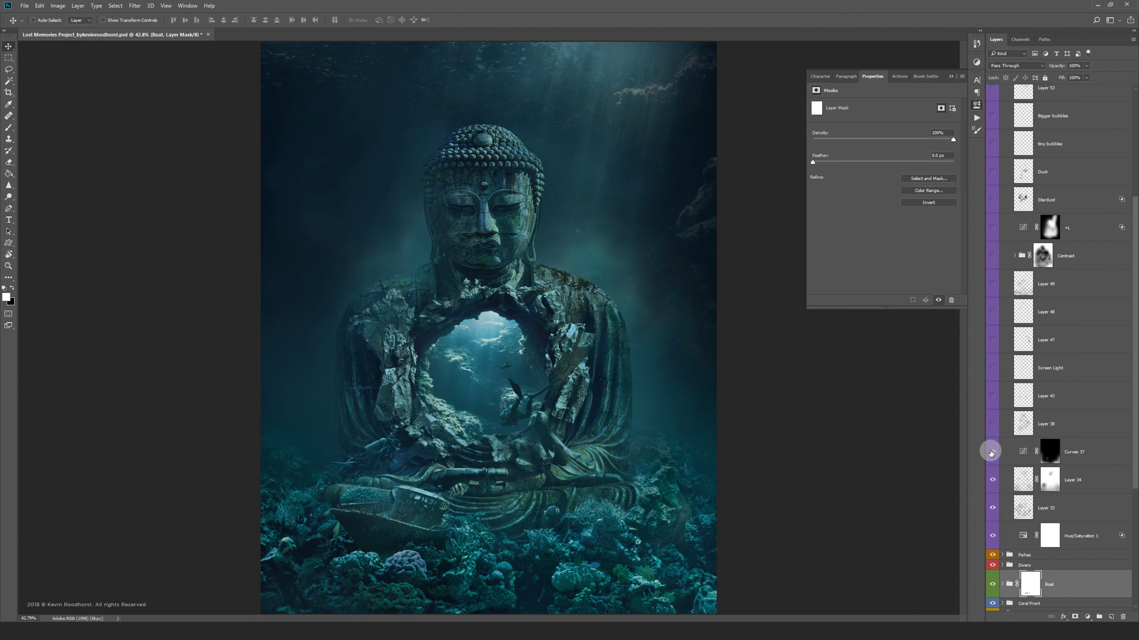
left_click(990, 452)
left_click(992, 424)
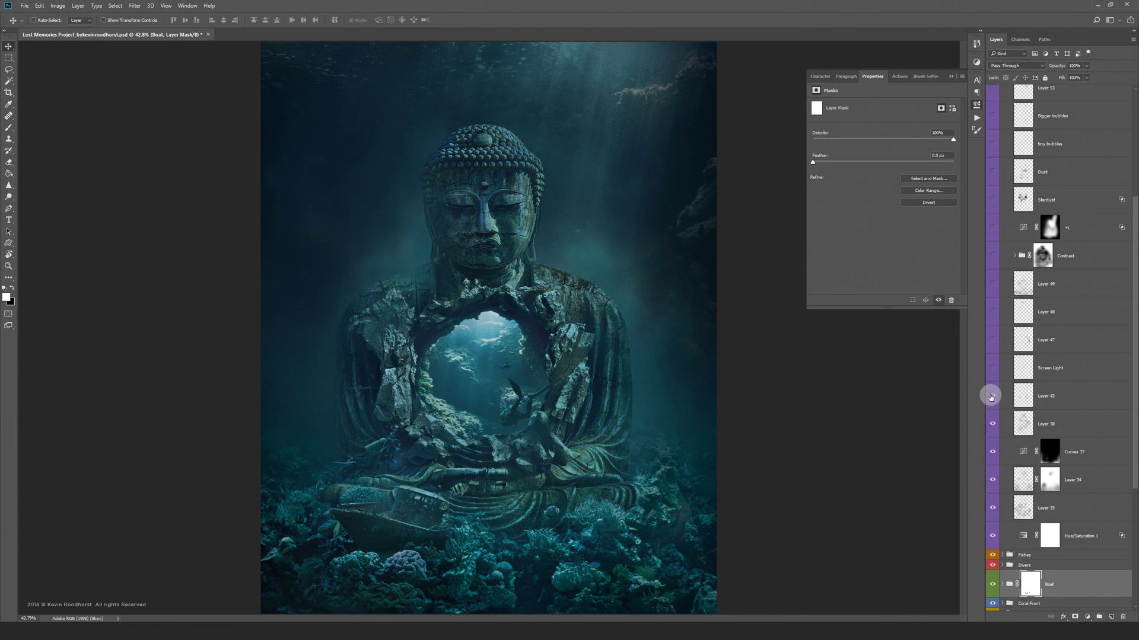
left_click(992, 396)
left_click(993, 369)
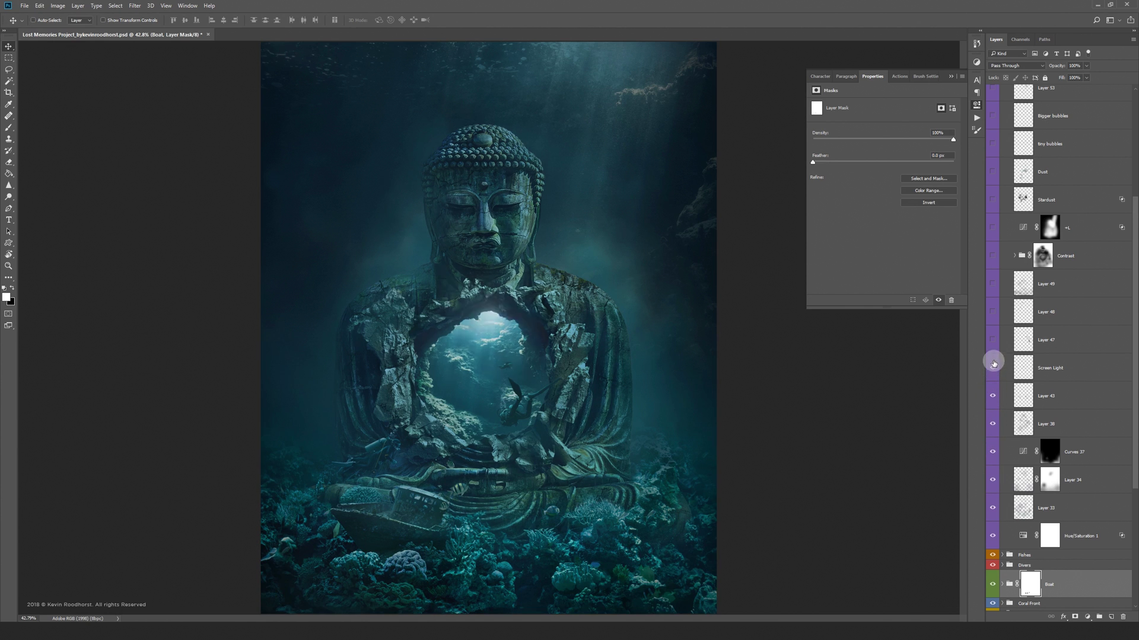
left_click(992, 340)
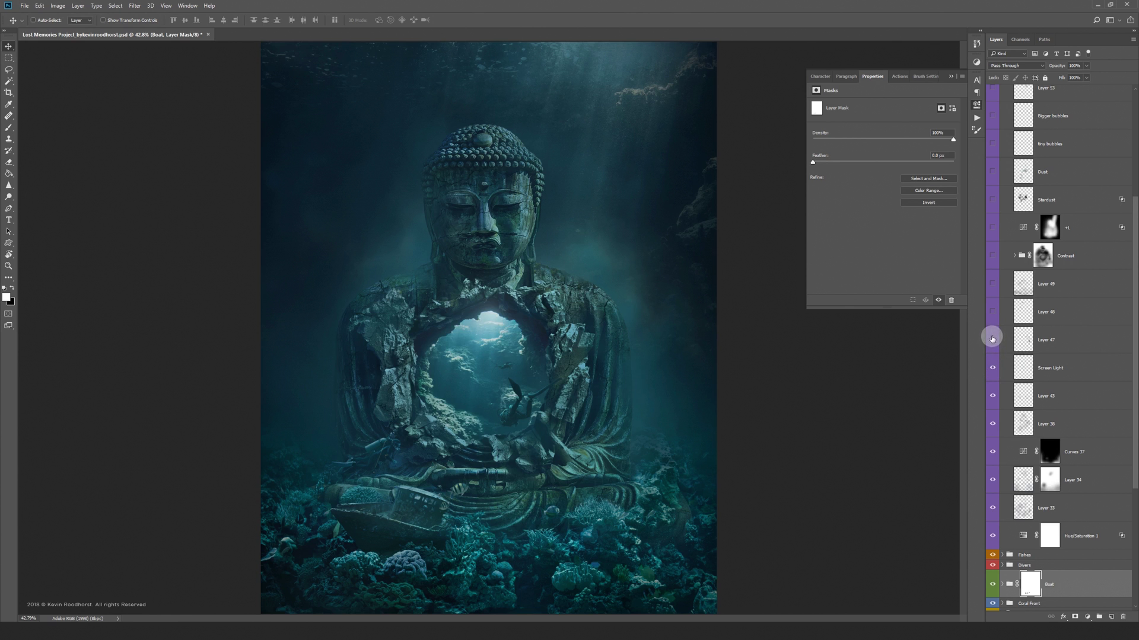
left_click(992, 339)
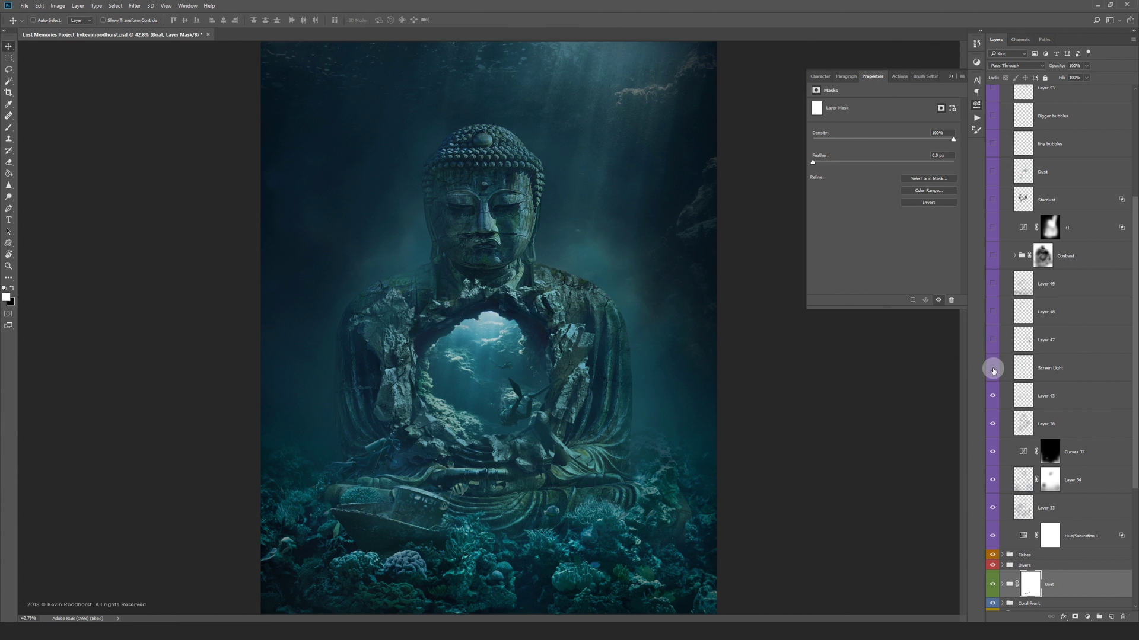
left_click(992, 340)
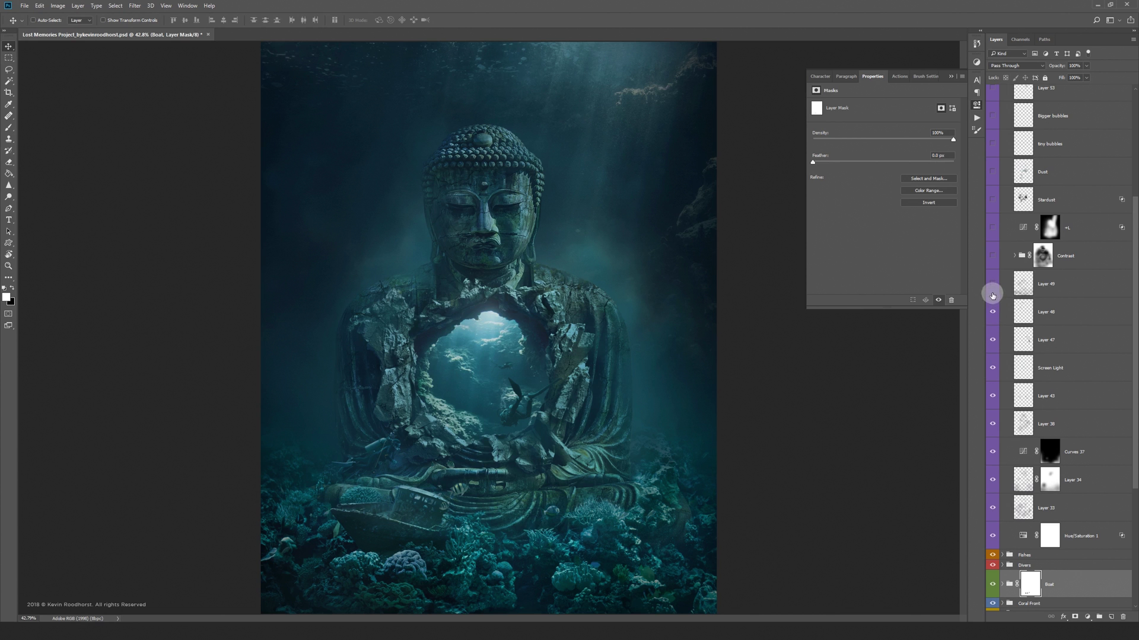
left_click(993, 284)
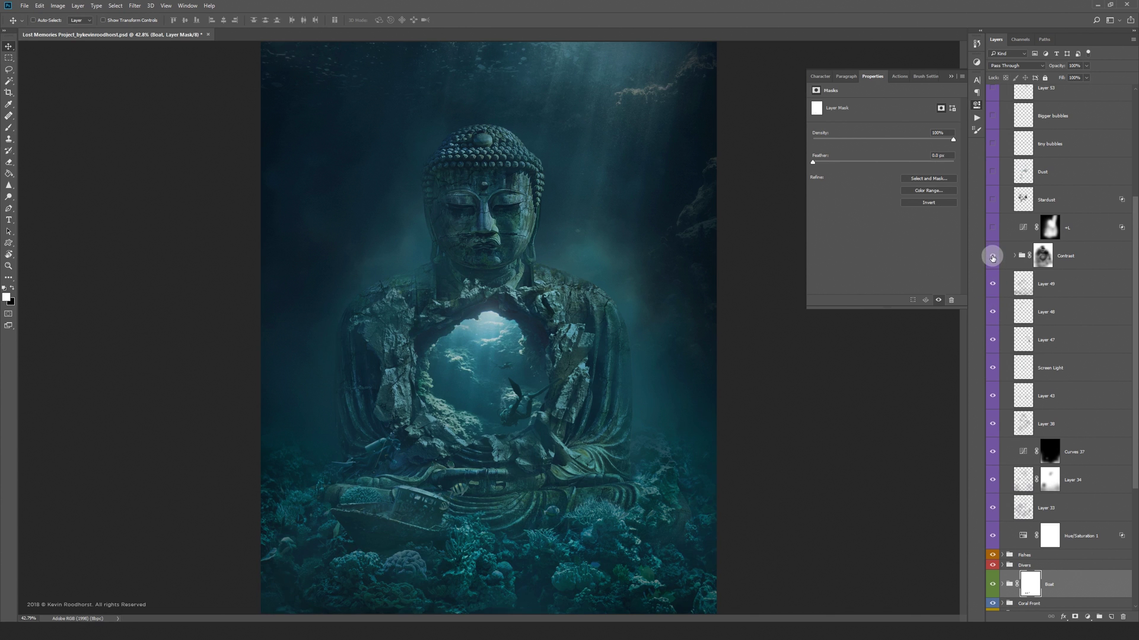
- Show the Contrast group, the +L adjustment, and the Stardust, Dust and tiny bubbles layers
left_click(992, 257)
left_click(993, 257)
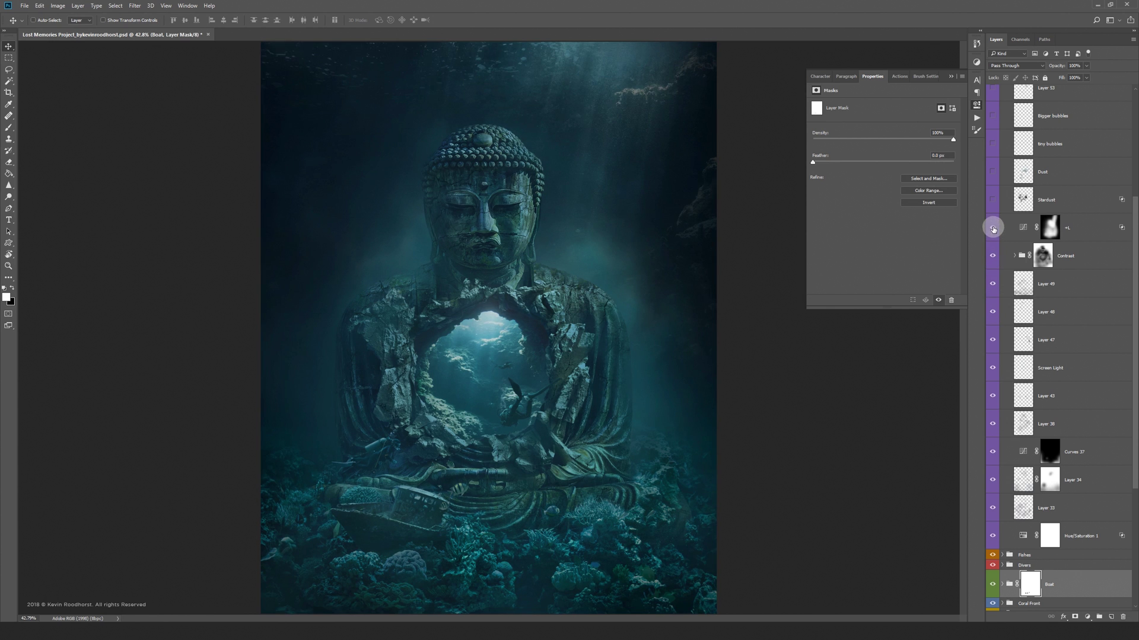
left_click(993, 229)
scroll(1005, 268, "up", 3)
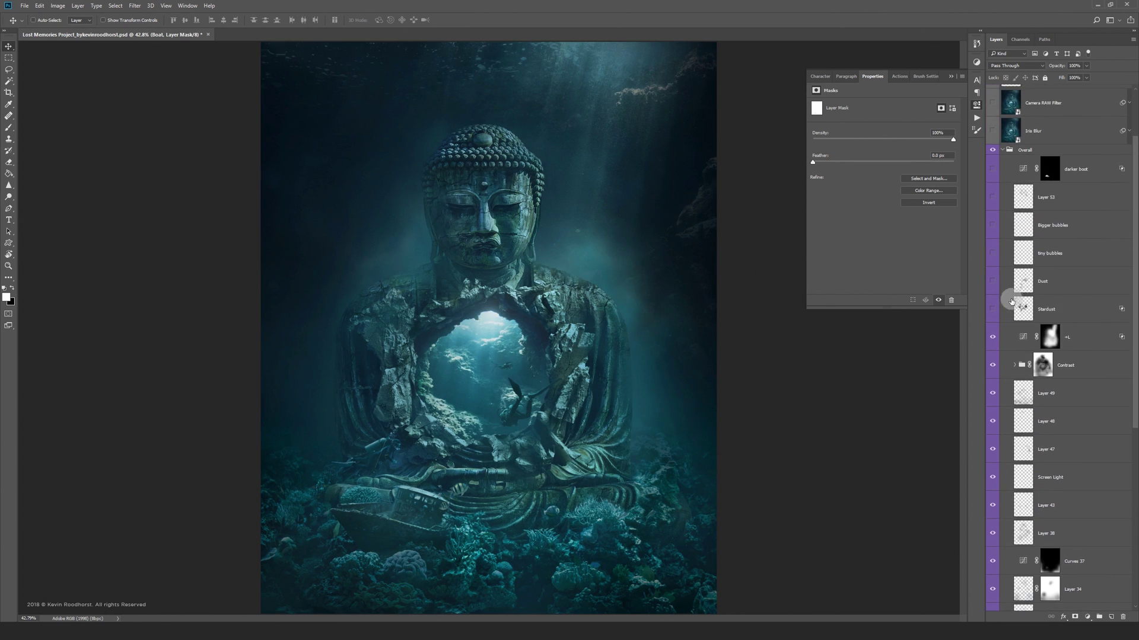
left_click(992, 310)
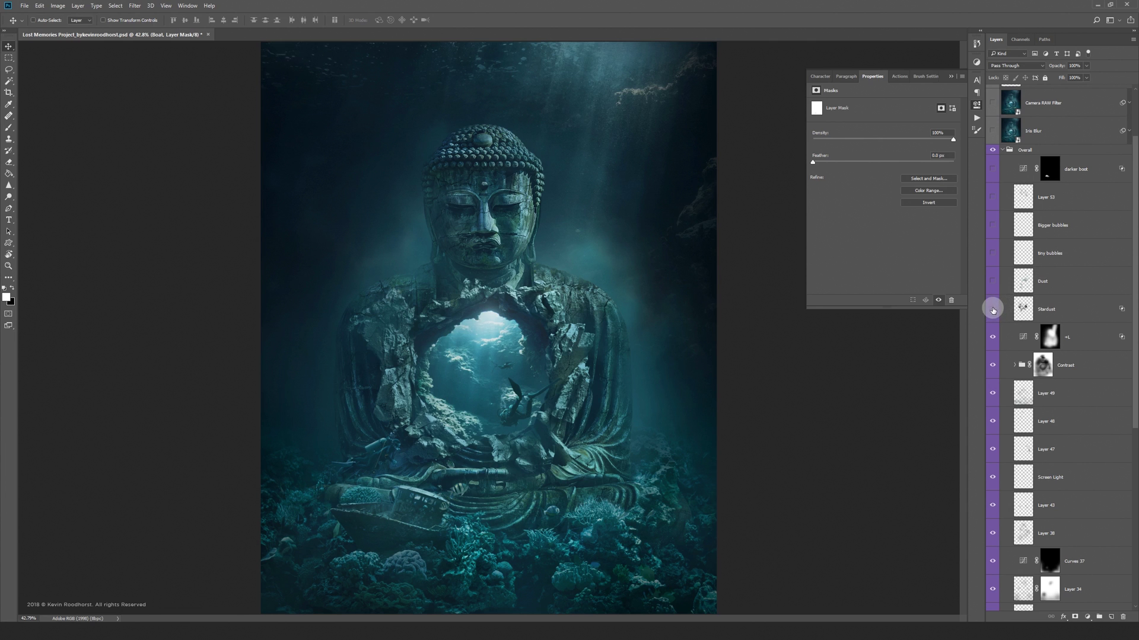
left_click(997, 285)
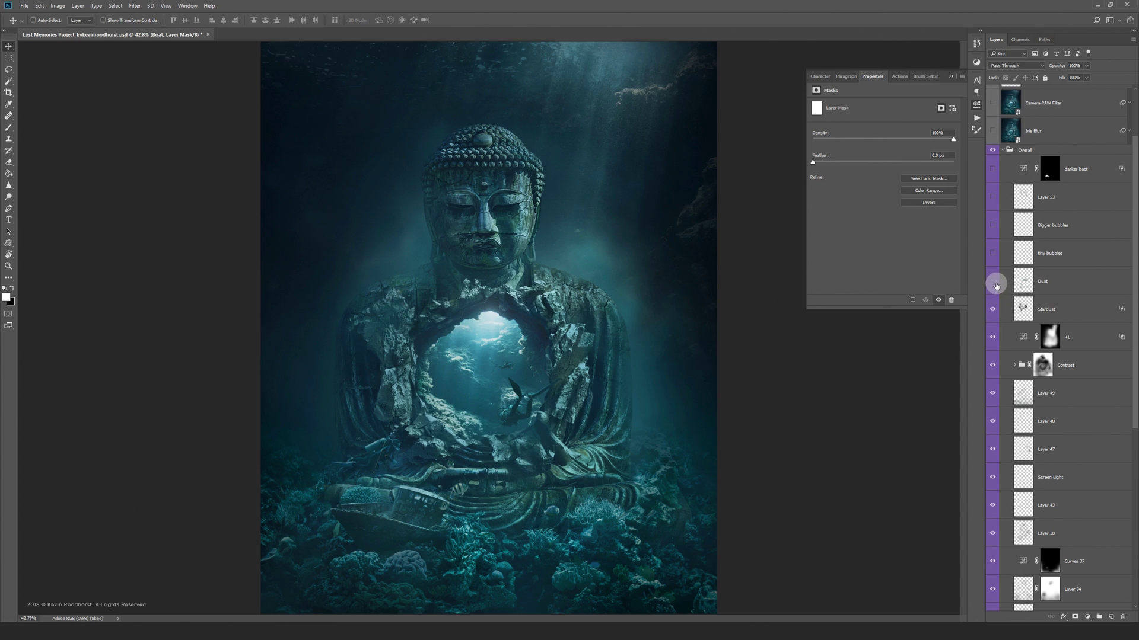
left_click(991, 255)
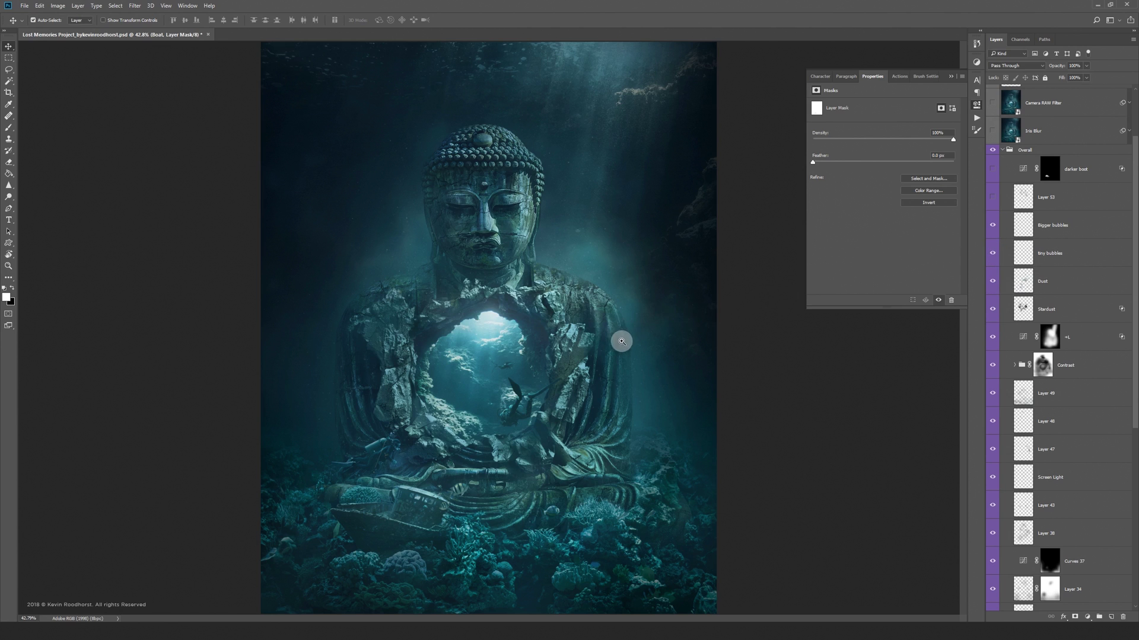
scroll(635, 351, "up", 3)
scroll(650, 358, "up", 2)
scroll(658, 371, "up", 2)
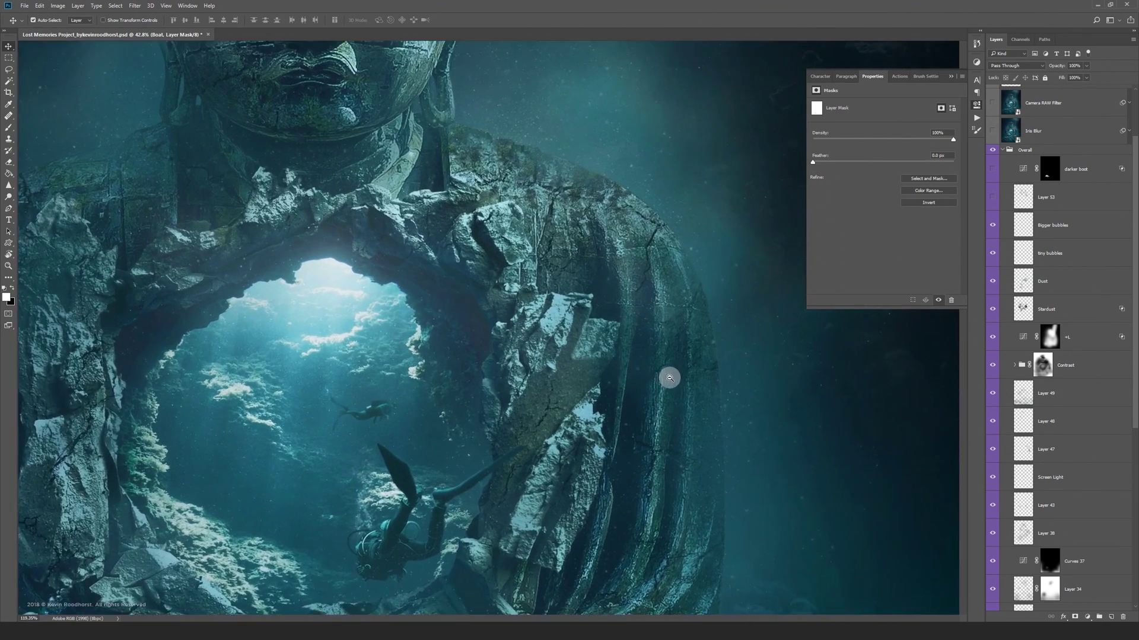
scroll(668, 380, "up", 1)
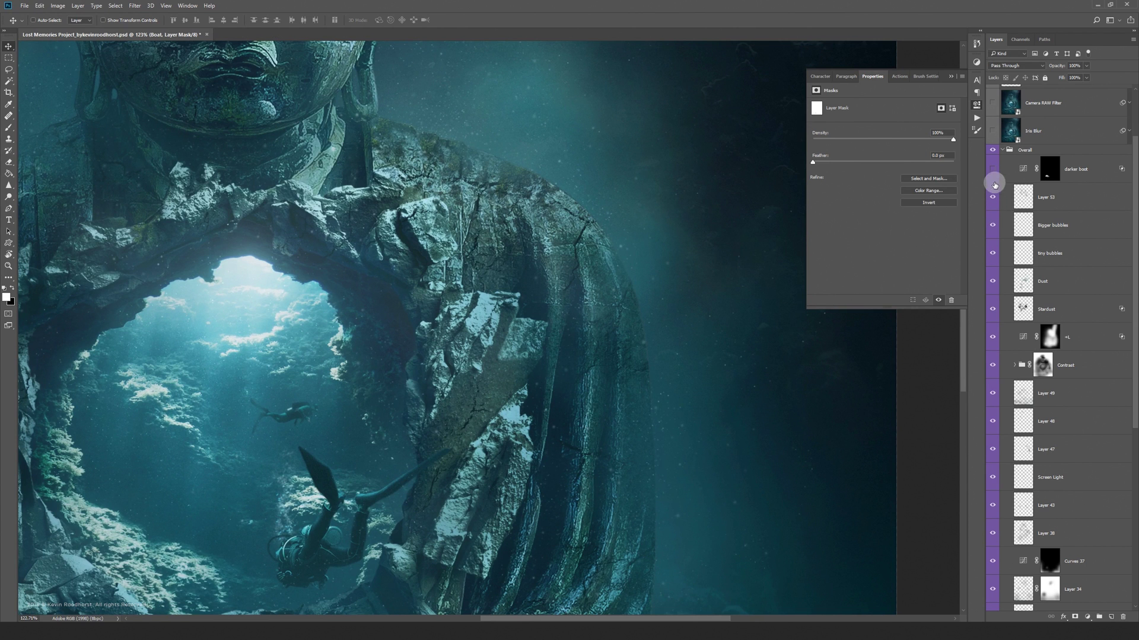
- Enable darker boat and Layer 53, compare the dust and bubble layers, then fit the image
mouse_move(993, 169)
left_mouse_down()
mouse_move(995, 314)
mouse_move(990, 267)
left_mouse_up()
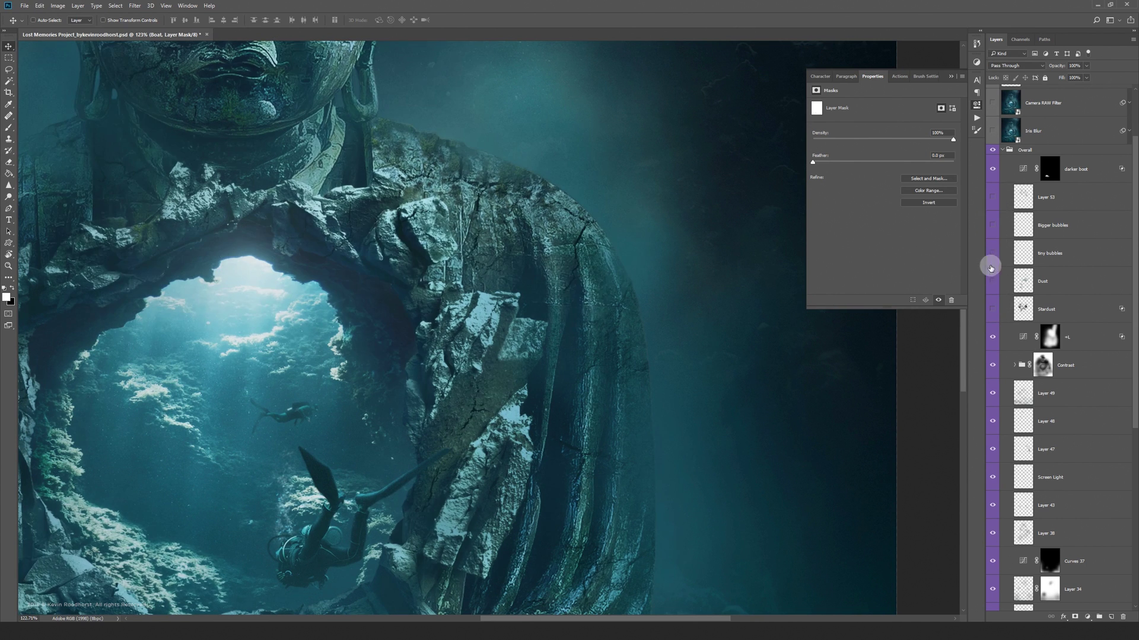
left_click_drag(993, 309, 996, 206)
left_click(990, 208)
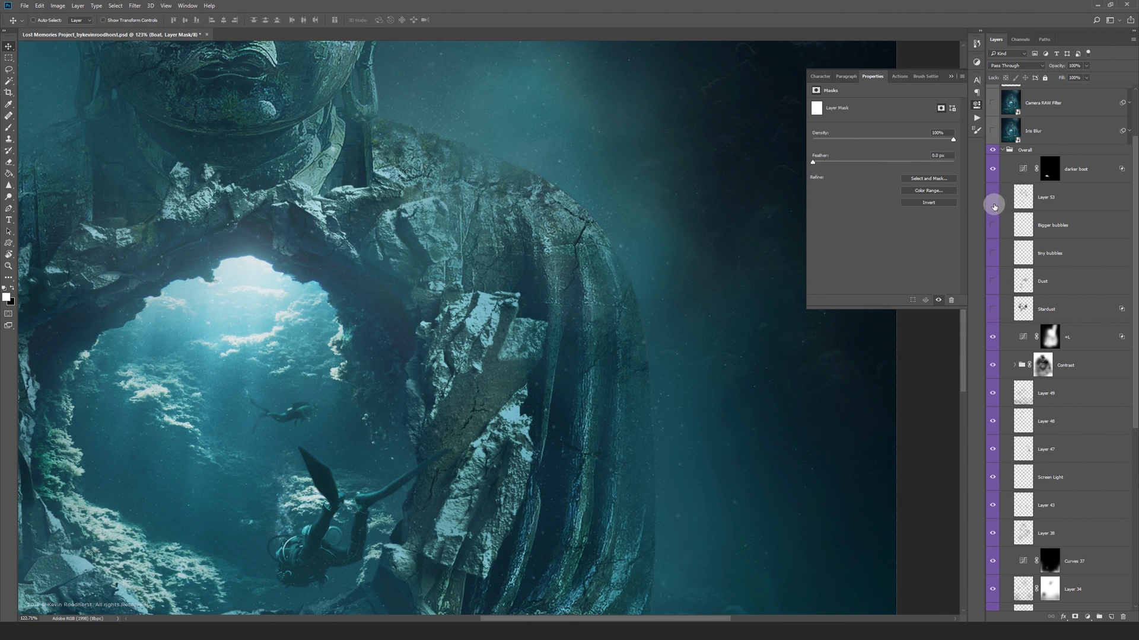
mouse_move(992, 208)
left_mouse_down()
mouse_move(993, 312)
mouse_move(992, 205)
left_mouse_up()
left_click(994, 312)
key("ctrl+0")
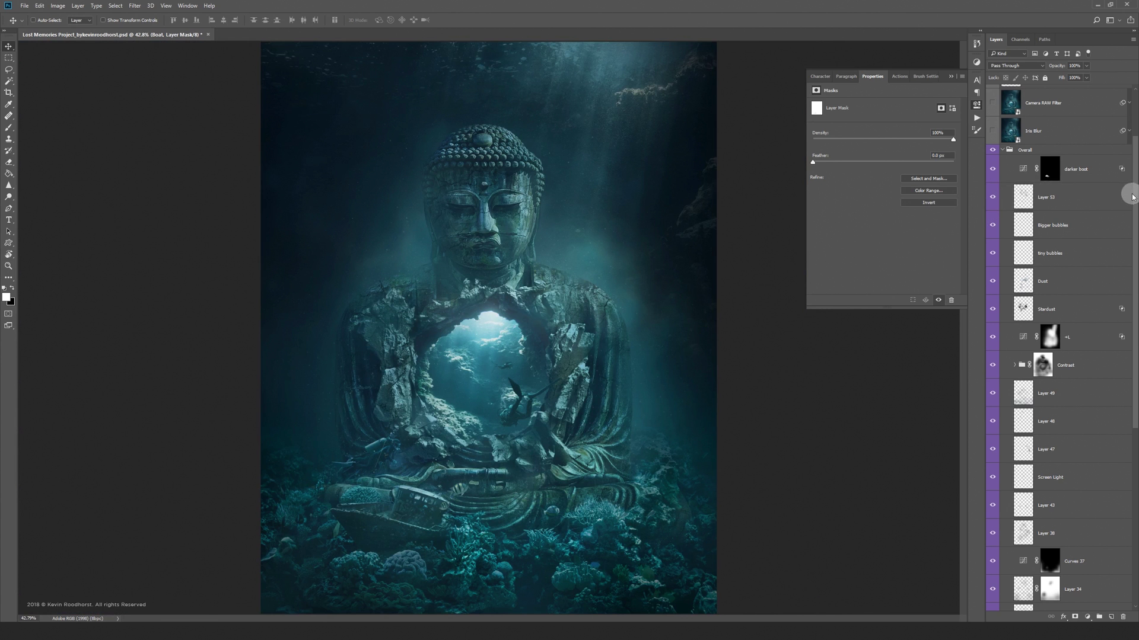
scroll(1031, 192, "up", 3)
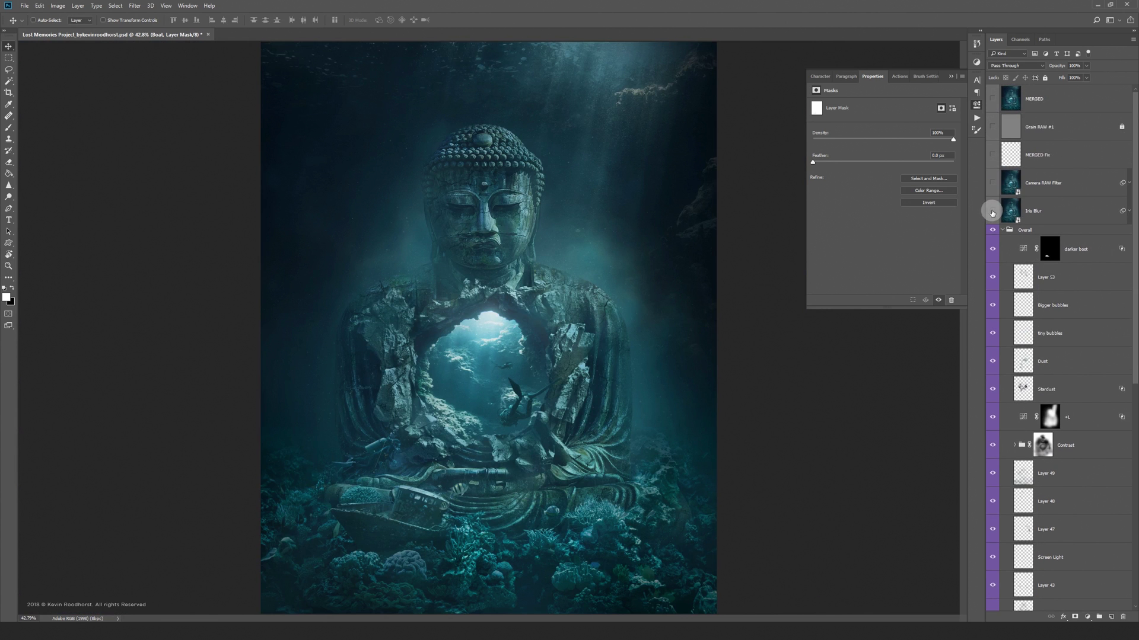
- Collapse the Overall and Buddha groups and enable the Iris Blur layer
left_click(1004, 232)
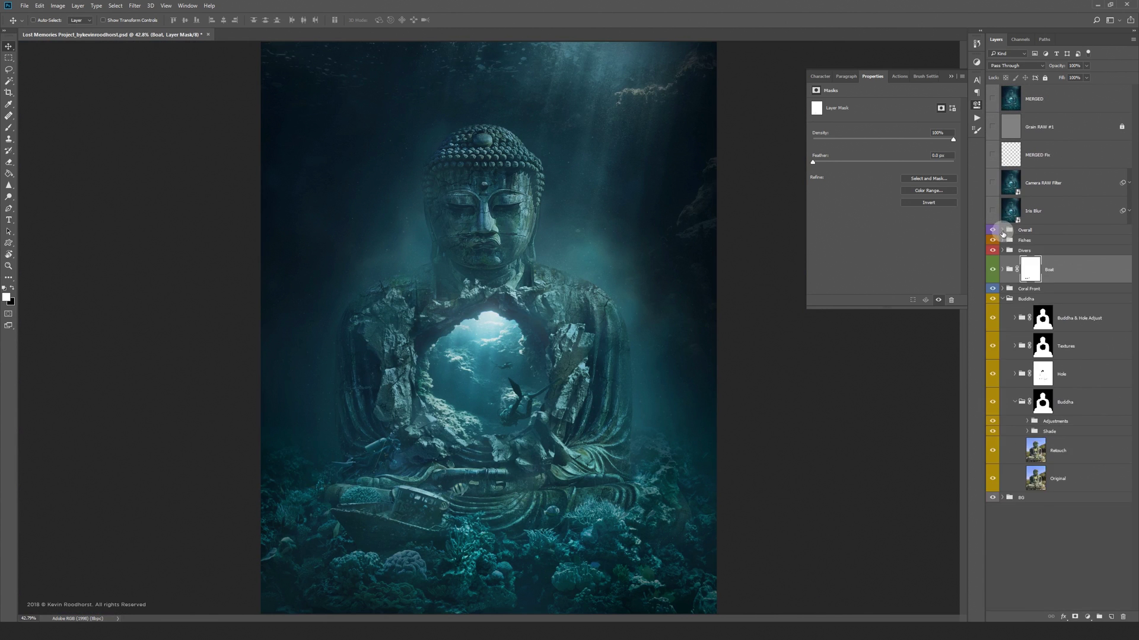
left_click(1003, 299)
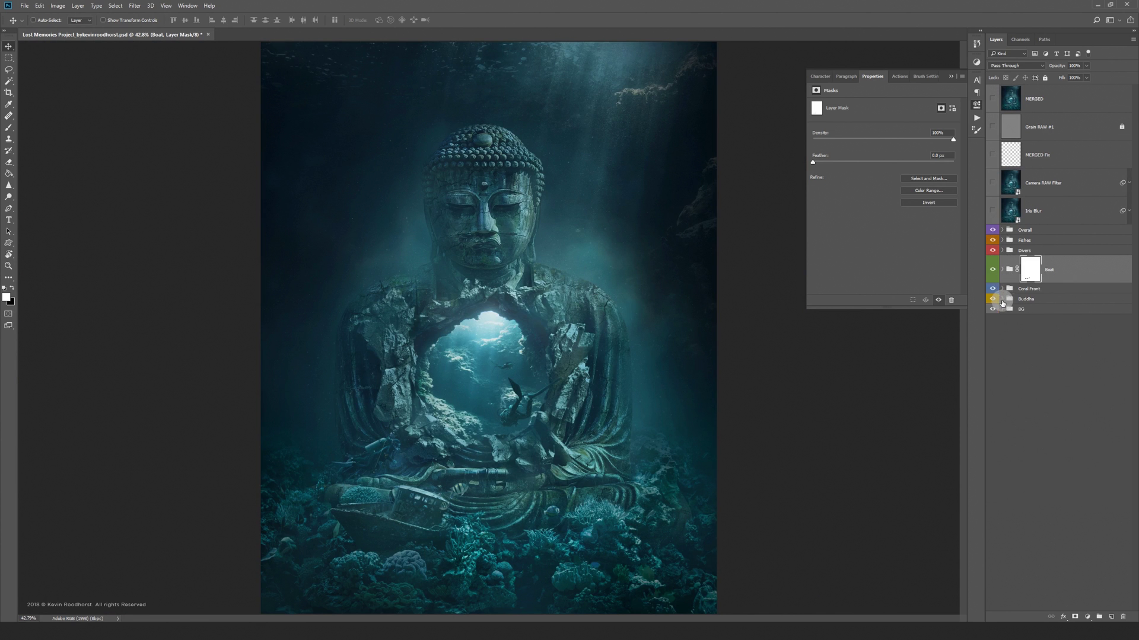
left_click(994, 251)
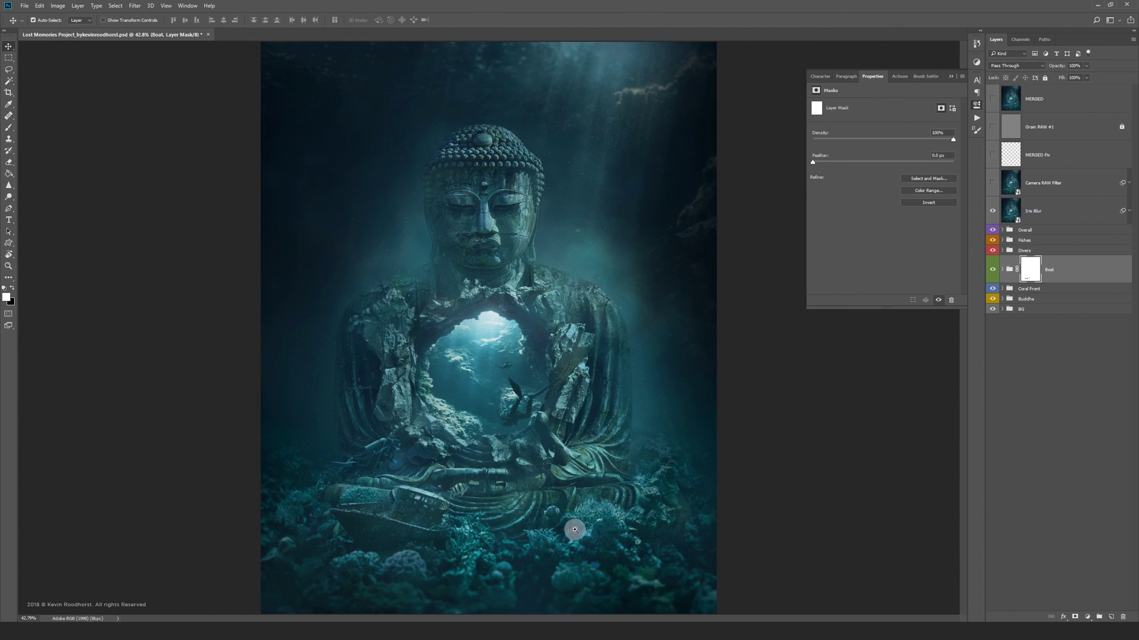
scroll(569, 556, "up", 2)
- Compare the boat and coral foreground with and without Iris Blur, then fit the image
mouse_move(575, 563)
left_mouse_down()
mouse_move(589, 554)
mouse_move(606, 488)
mouse_move(645, 477)
left_mouse_up()
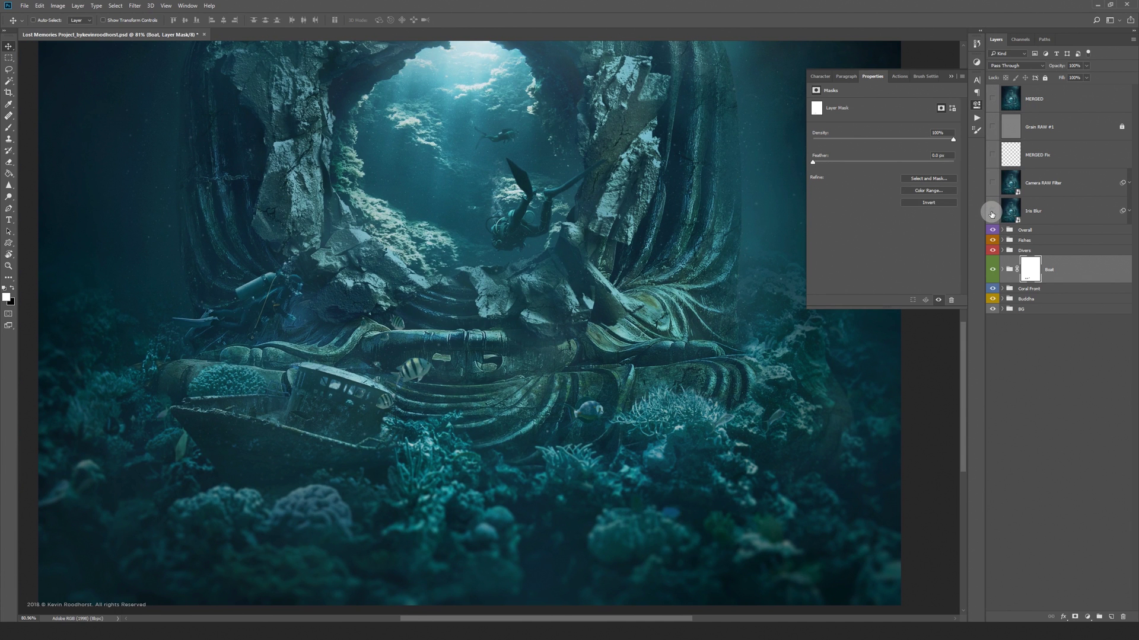
left_click(992, 212)
left_click(992, 212)
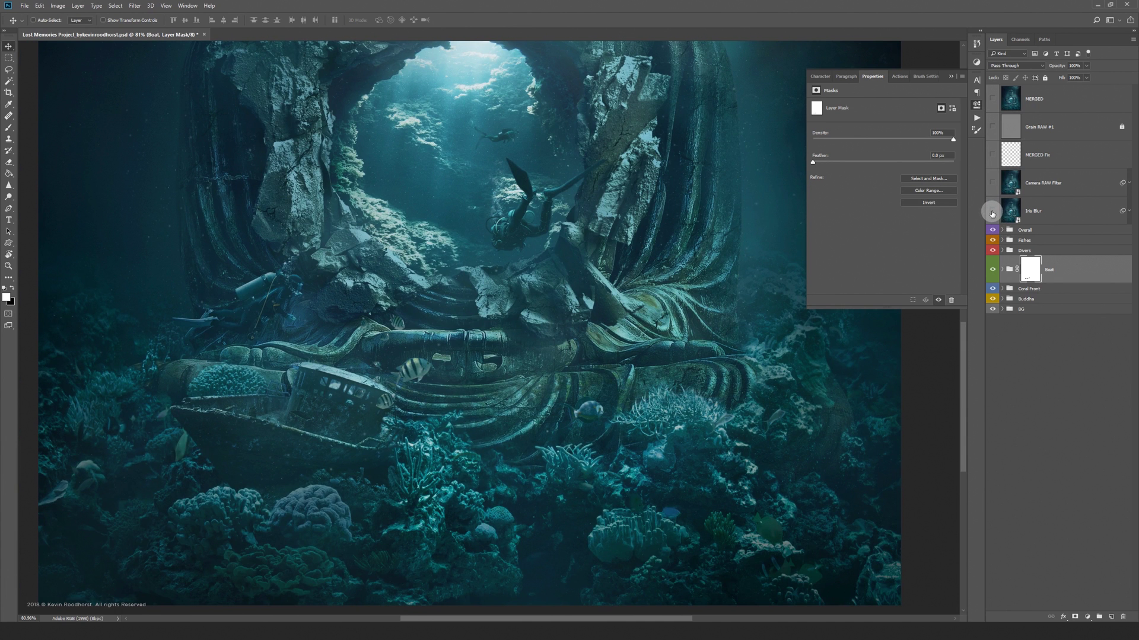
left_click(992, 211)
left_click(992, 211)
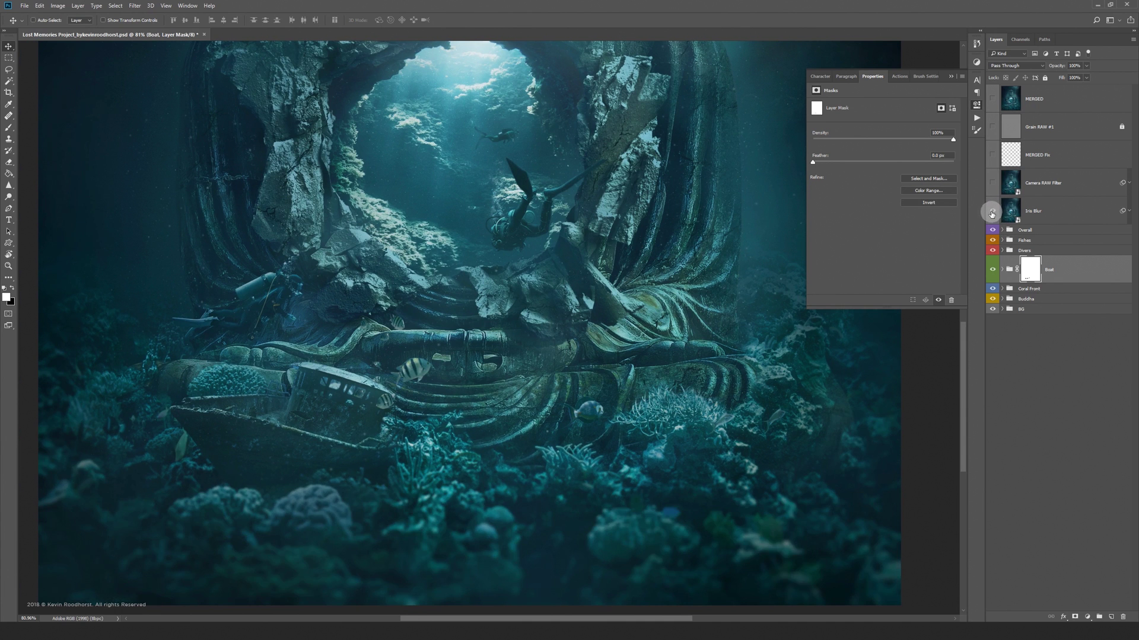
left_click(992, 212)
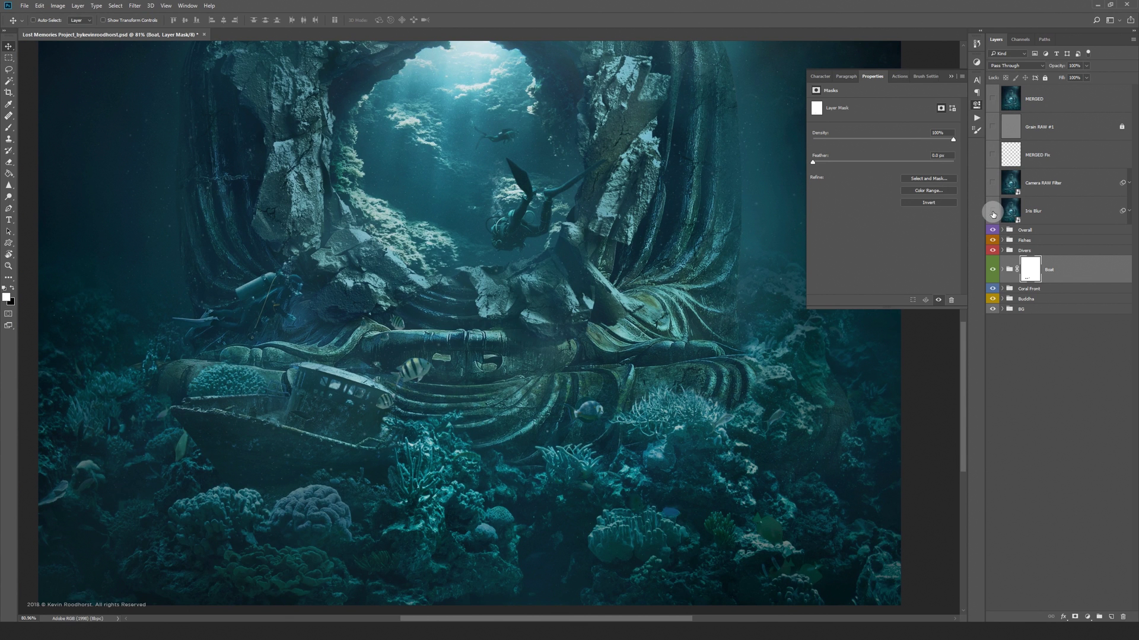
left_click(991, 212)
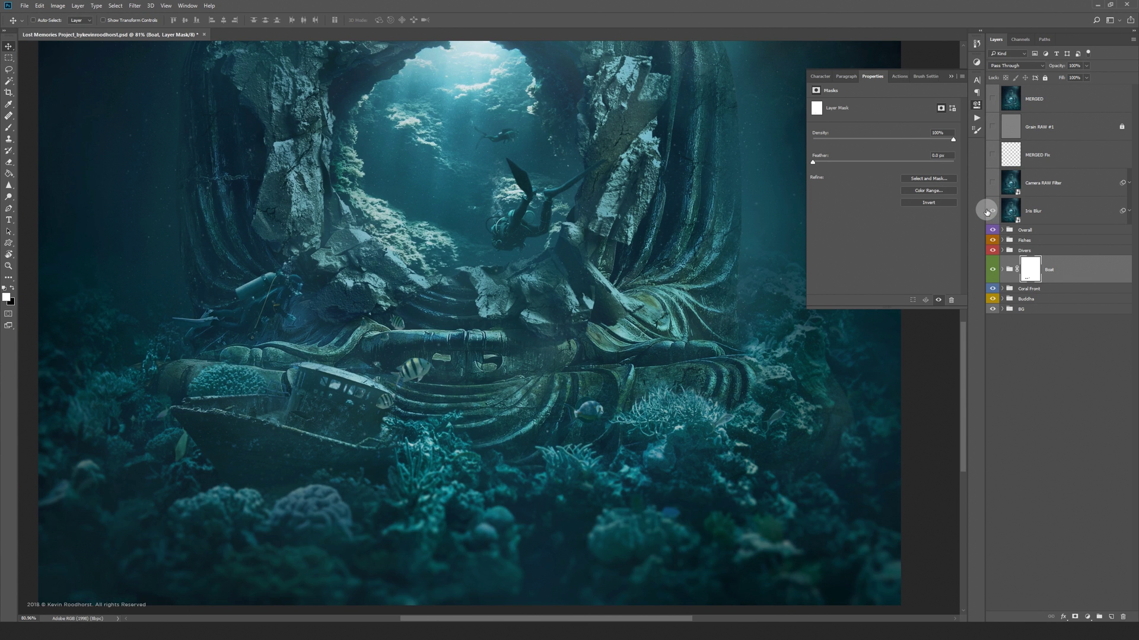
key("ctrl+0")
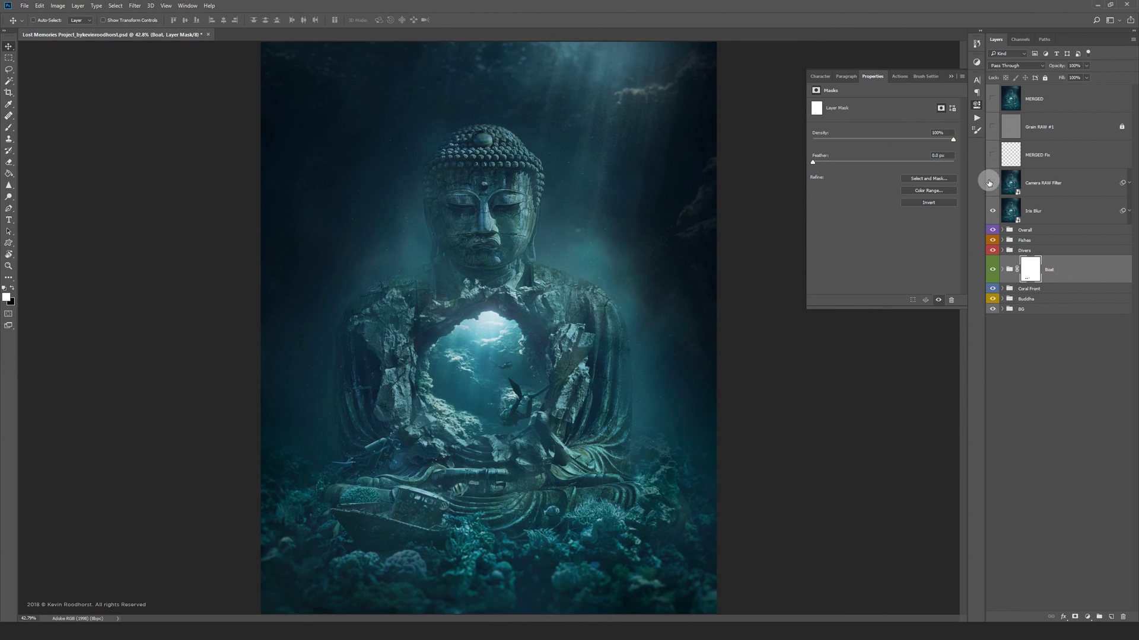
- Enable the Camera RAW Filter grading and MERGED Fix layer, then close the mask properties
left_click(991, 183)
left_click(993, 184)
left_click(992, 156)
left_click(950, 76)
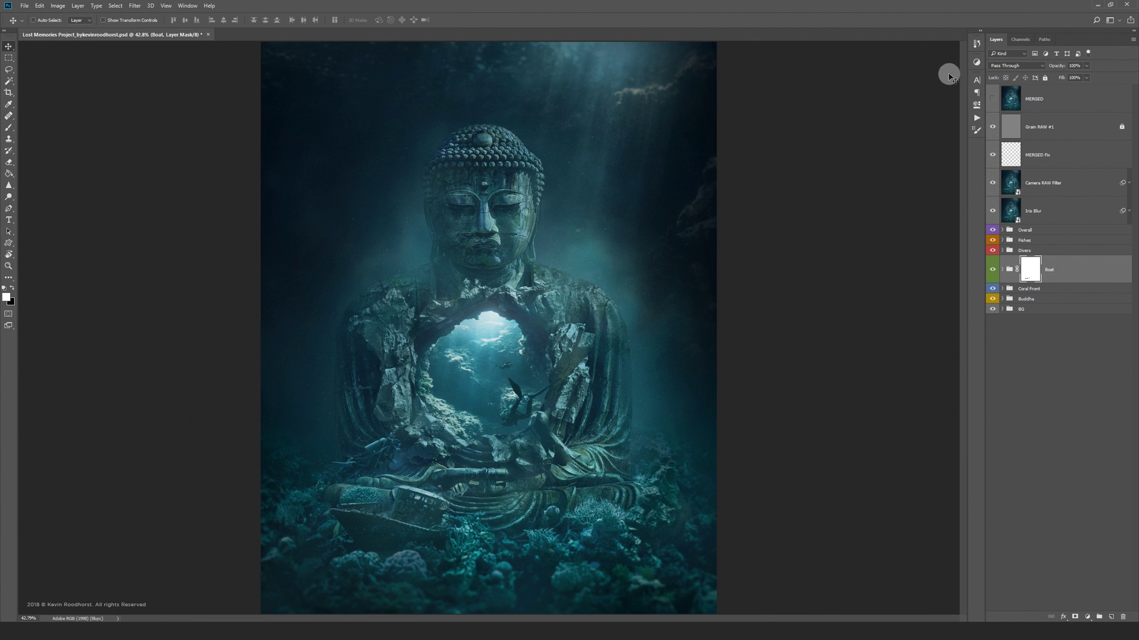